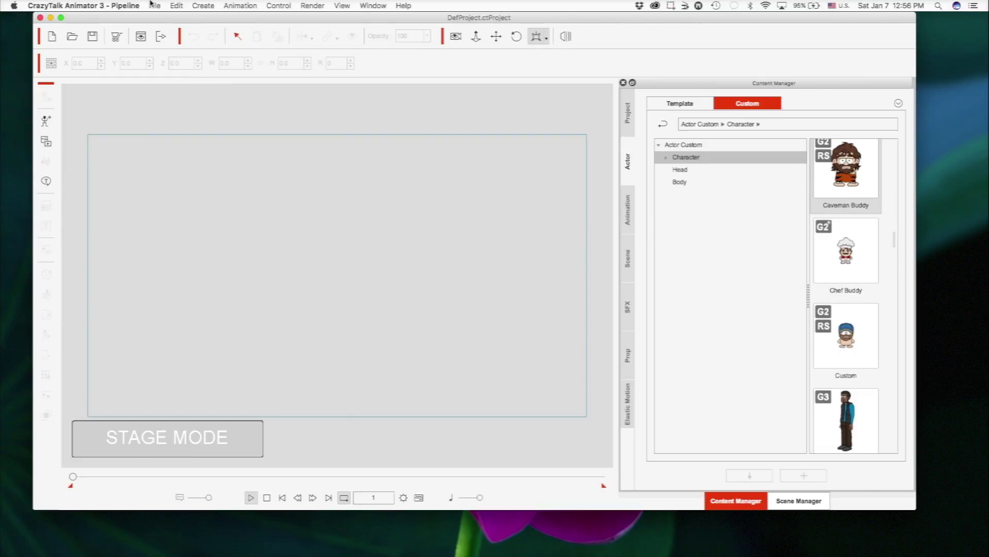
Enlarge the CrazyTalk Animator window to span the screen and select Chef Buddy in the custom character library.
drag(136, 18, 101, 24)
drag(883, 47, 988, 49)
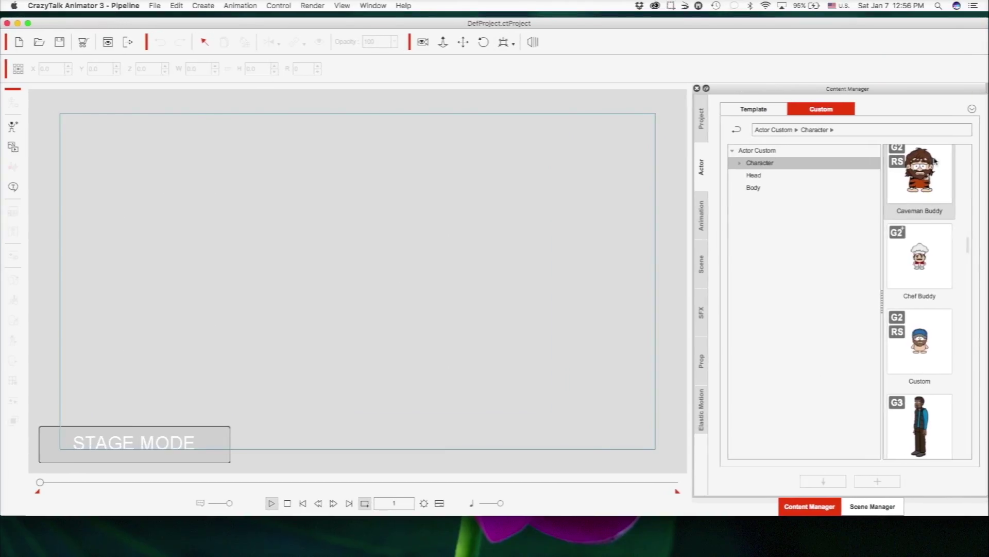
click(912, 263)
drag(498, 516, 492, 551)
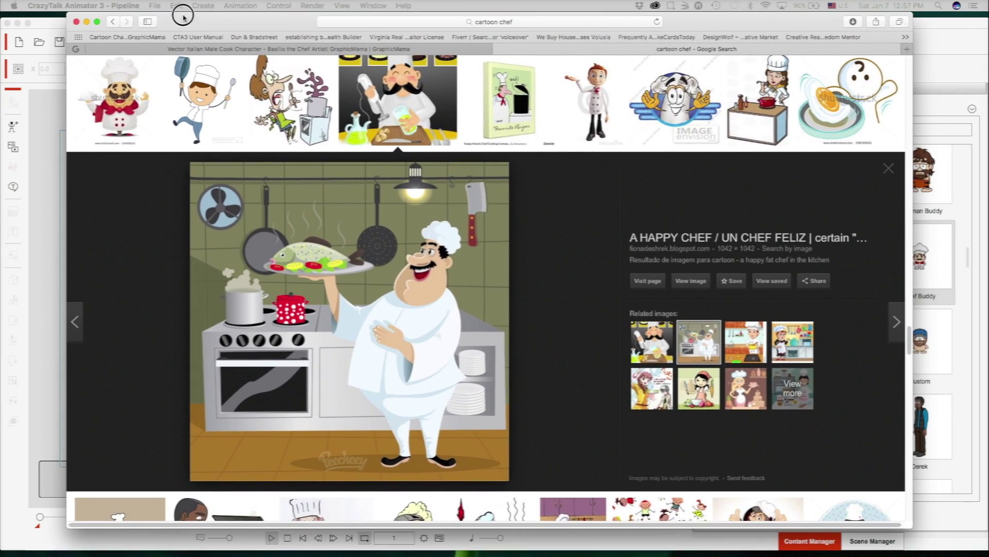
Switch to Safari, browse the cartoon chef image results and open the light-blue set of four chef characters.
click(183, 16)
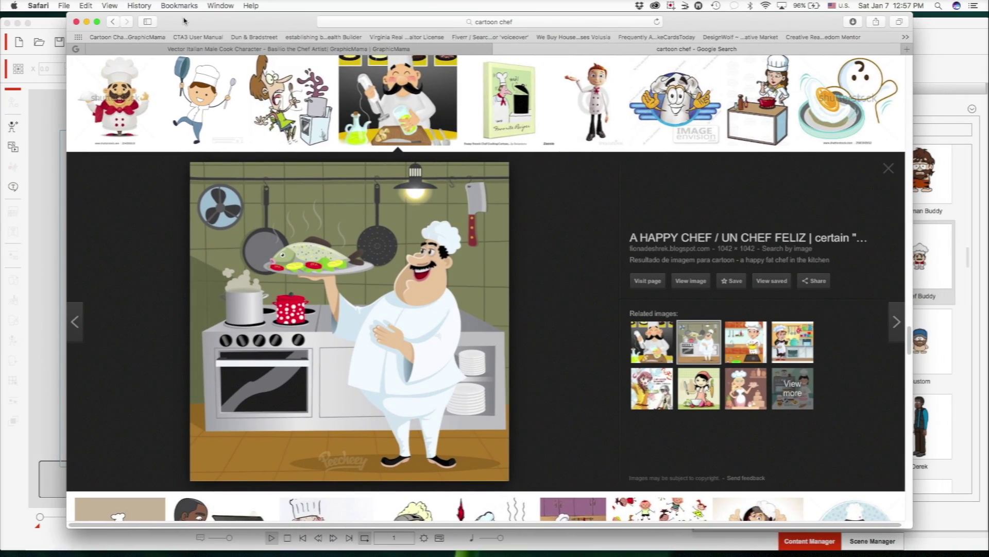
scroll(258, 160, down, 10)
scroll(255, 165, down, 10)
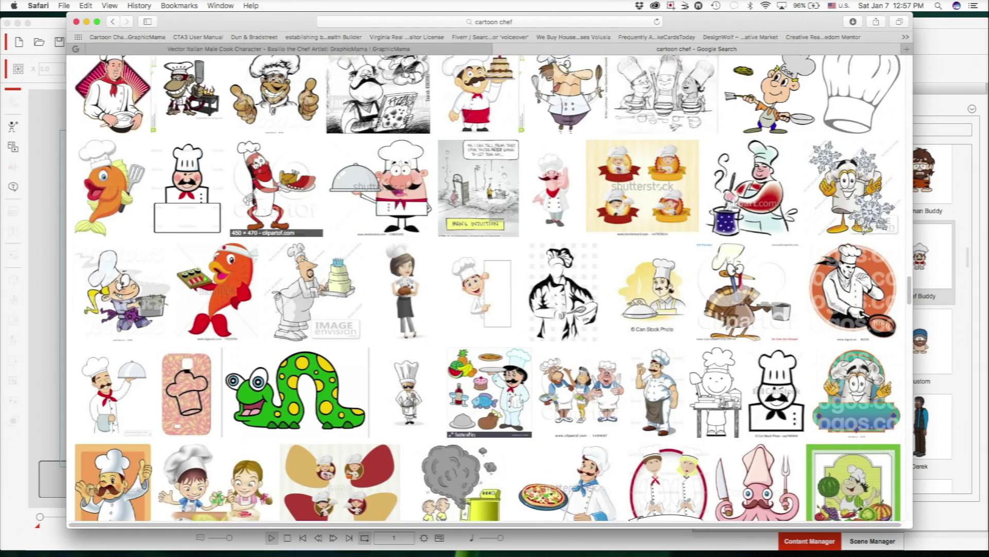
scroll(255, 165, down, 5)
scroll(255, 165, down, 10)
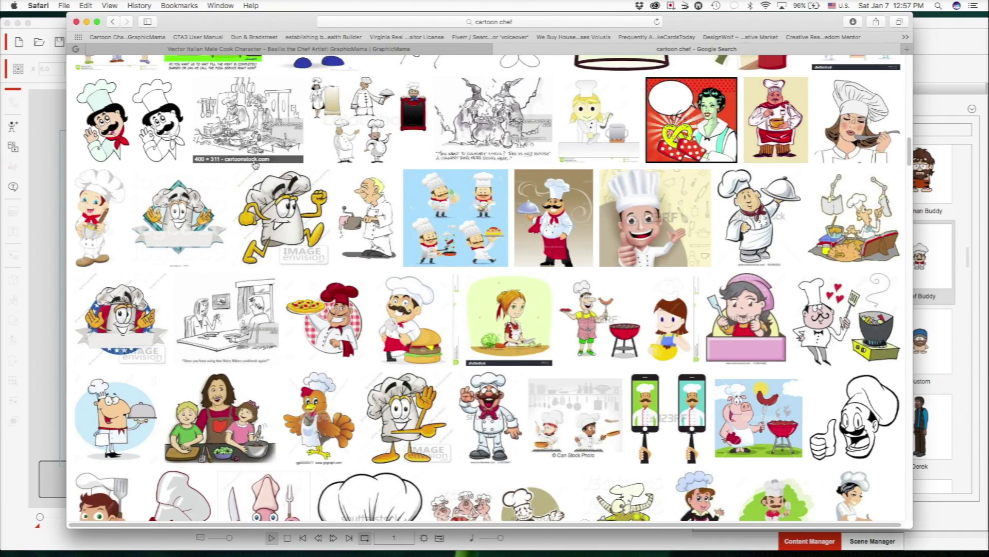
scroll(254, 164, up, 8)
scroll(255, 165, down, 7)
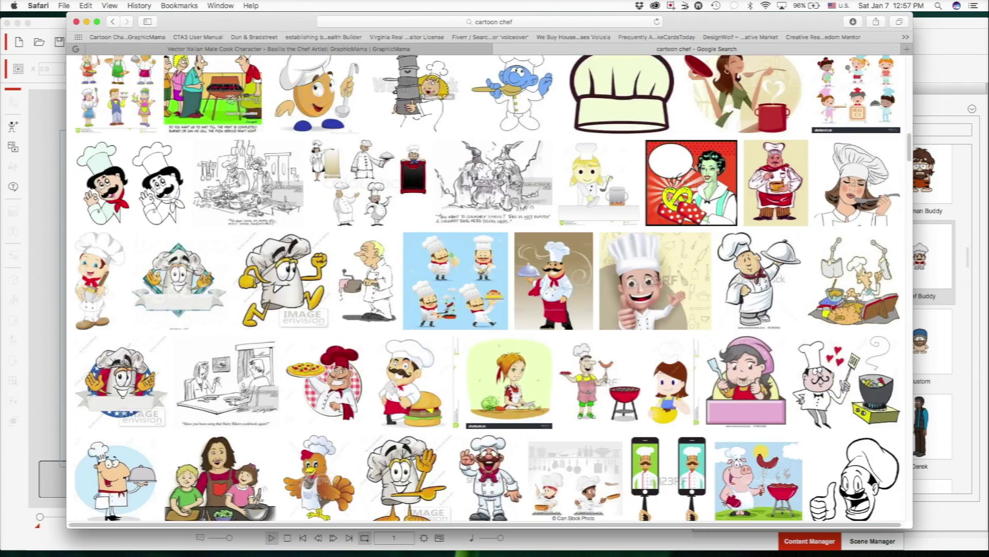
click(475, 272)
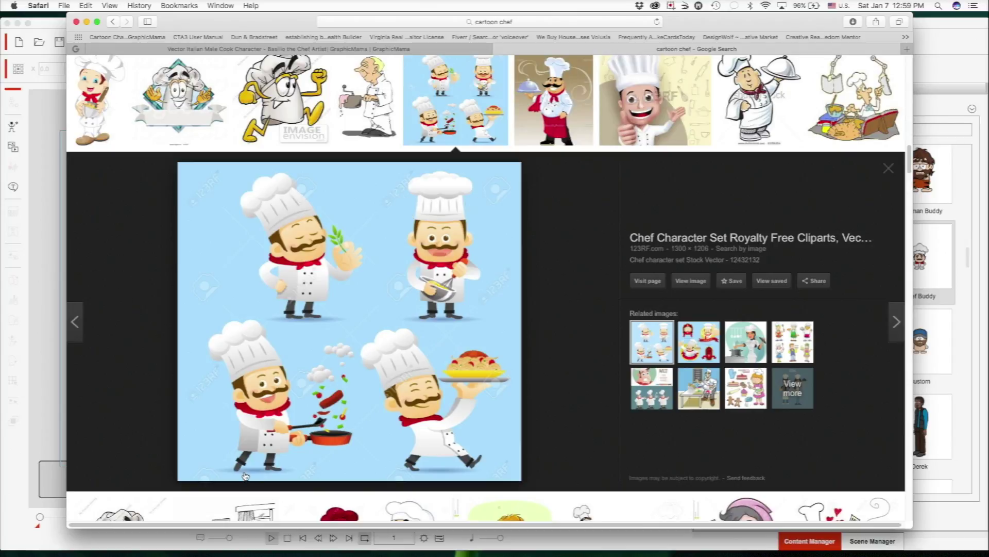
Back in CrazyTalk Animator, place Chef Buddy on the stage, scaled to about 358 and moved to about X 138.
click(49, 378)
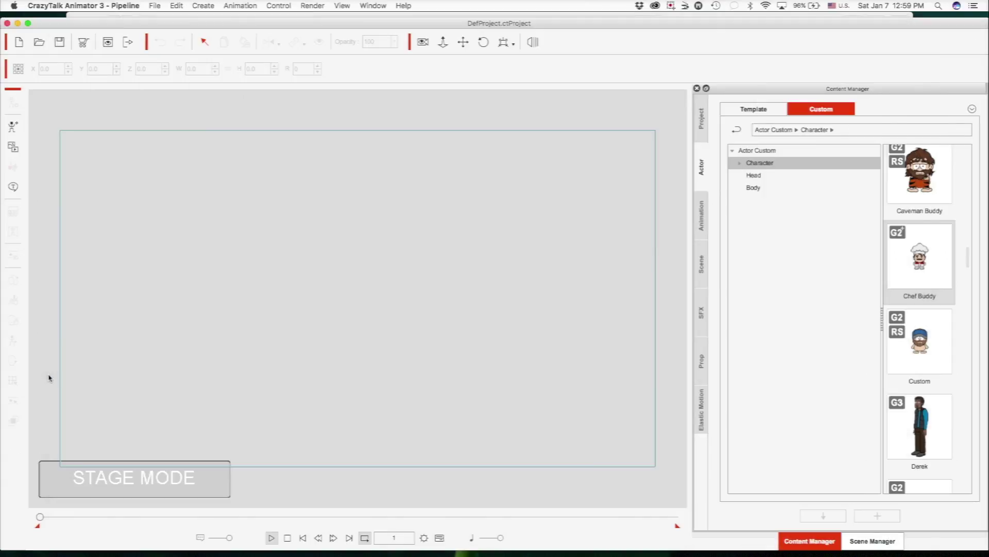
drag(926, 260, 373, 296)
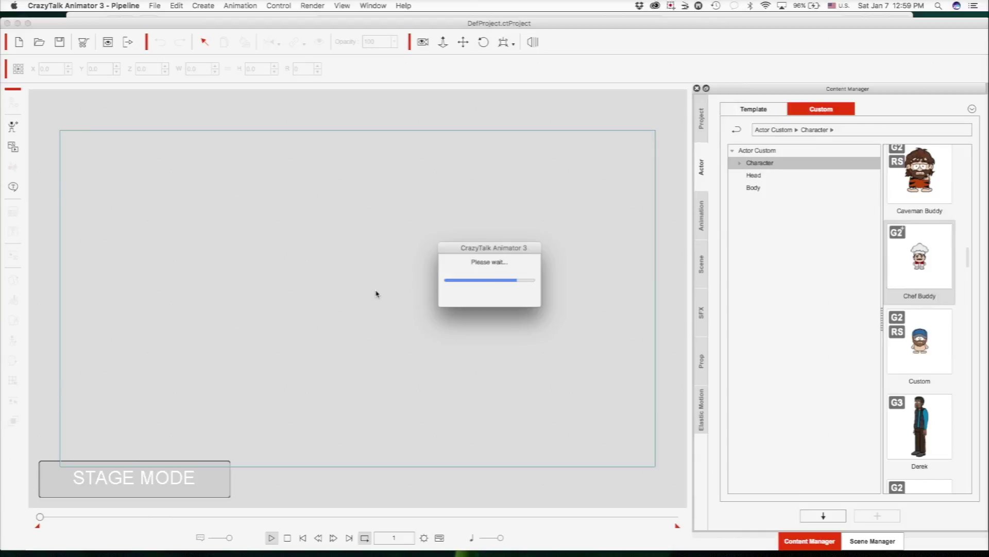
drag(405, 339, 485, 408)
drag(378, 212, 429, 310)
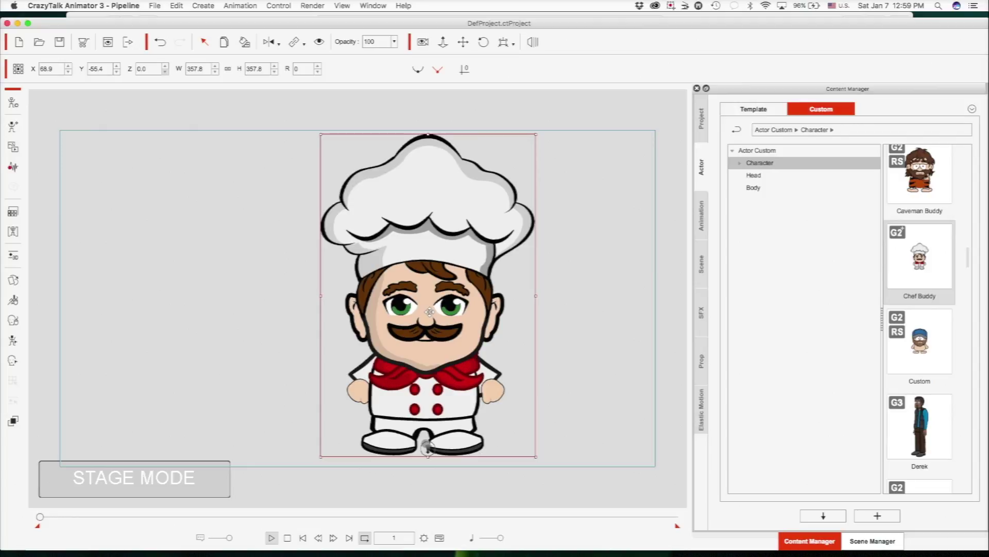
drag(429, 312, 507, 309)
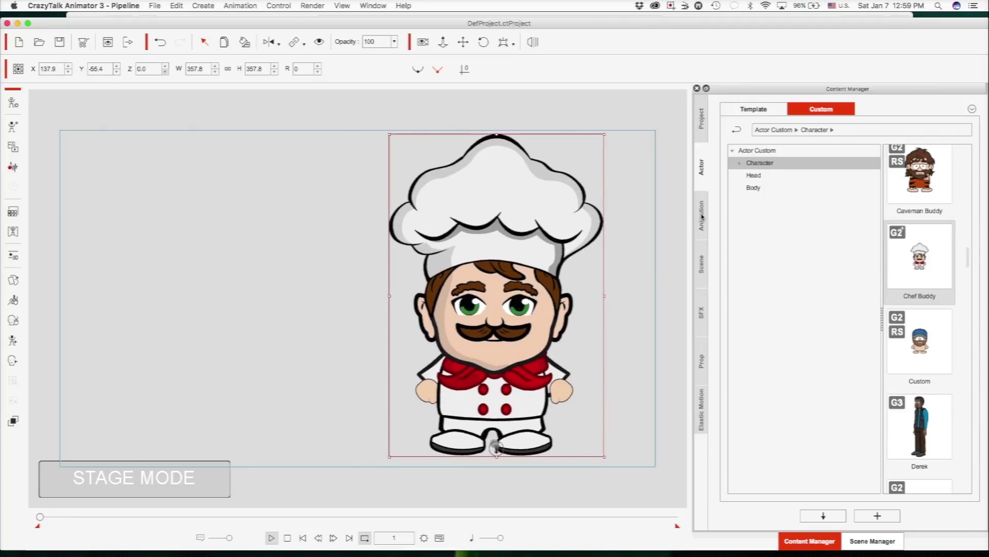
Place the Buddy_Base character from the Buddy Build actor templates on the stage, beside the chef.
click(762, 151)
double_click(917, 263)
scroll(915, 275, down, 3)
click(753, 108)
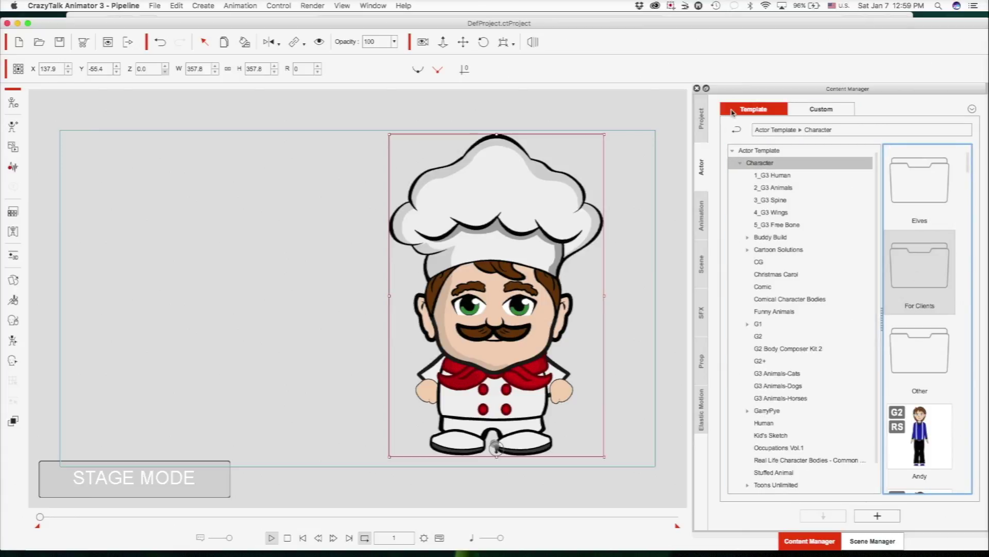
scroll(945, 284, down, 5)
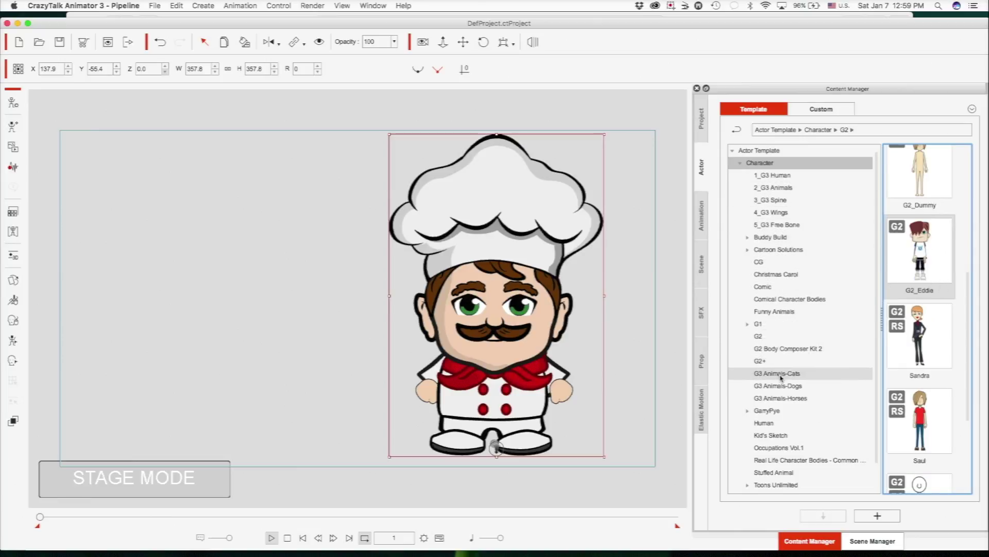
click(771, 237)
drag(920, 266, 153, 265)
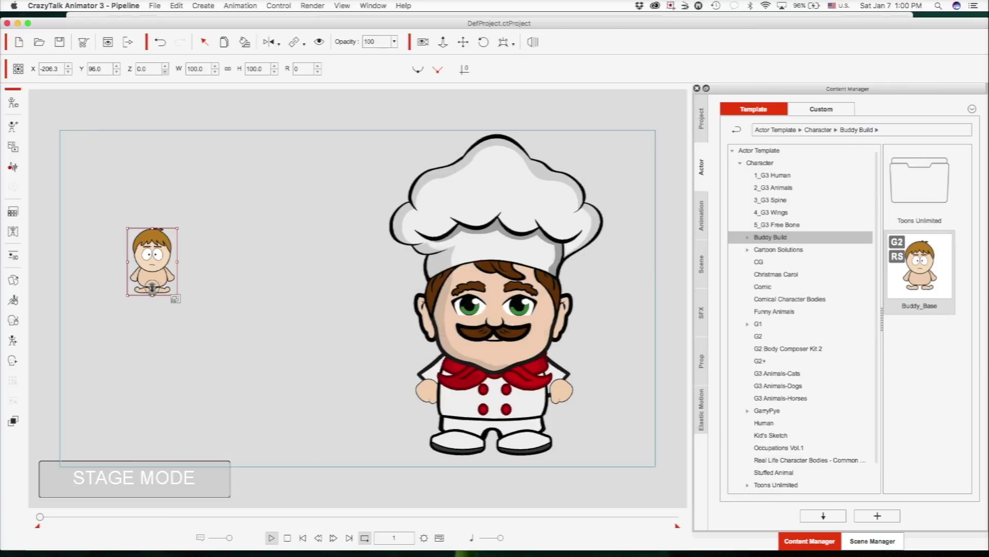
Scale Buddy_Base to about 344 and position it right next to the chef at about X -51, Y -49.
drag(176, 294, 248, 348)
drag(176, 200, 273, 347)
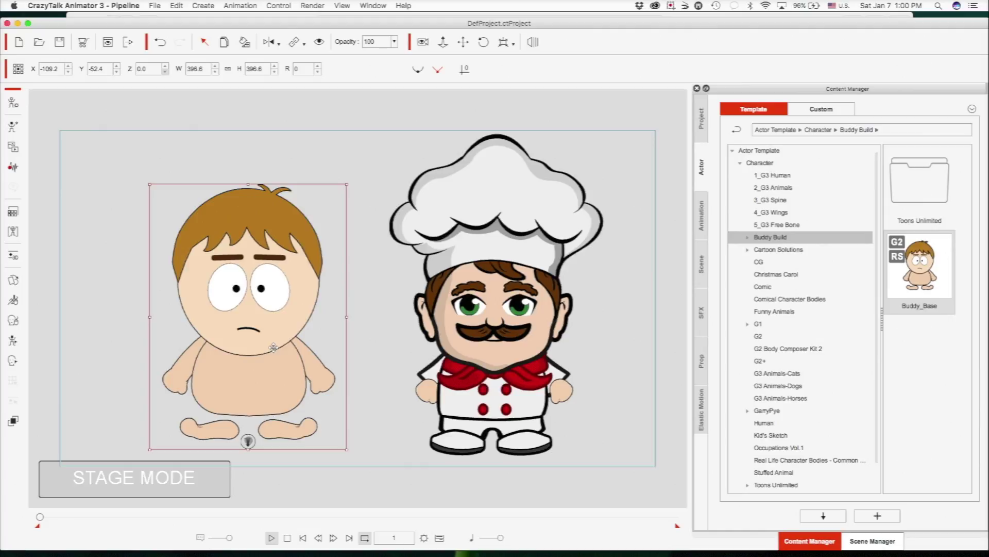
drag(345, 195, 327, 235)
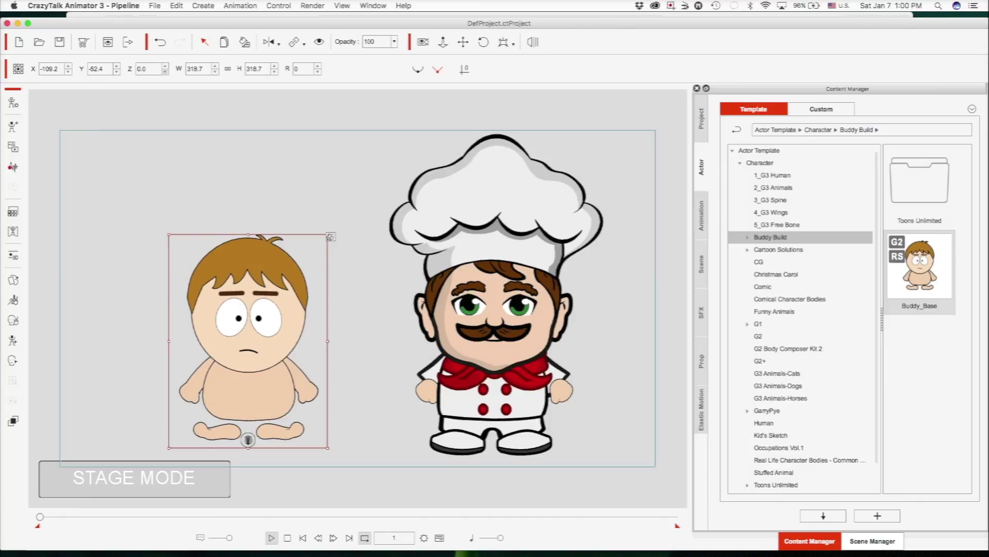
drag(260, 337, 317, 334)
drag(228, 229, 208, 219)
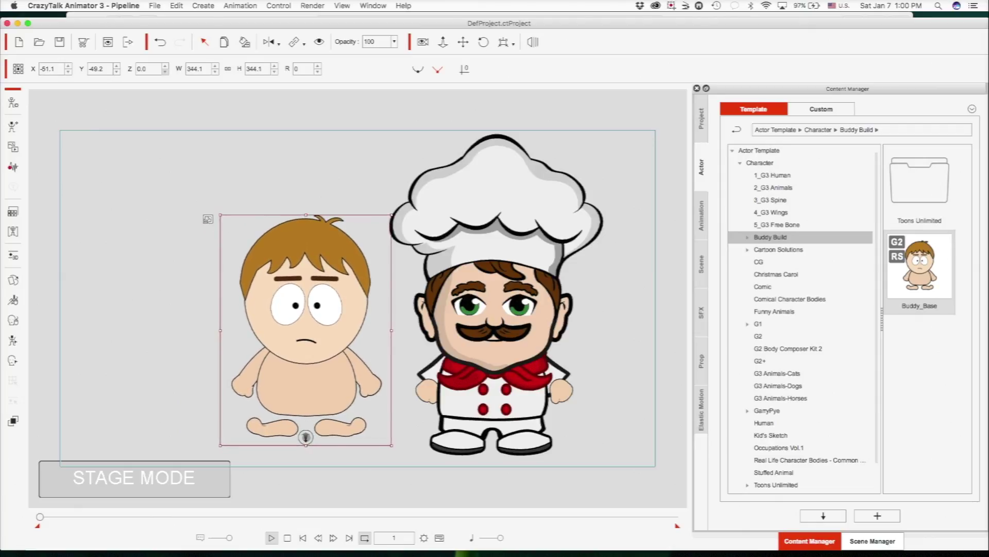
Try moving the chef's right foot in the 3D Motion Key Editor and restore the default pose.
click(470, 439)
click(257, 432)
click(444, 449)
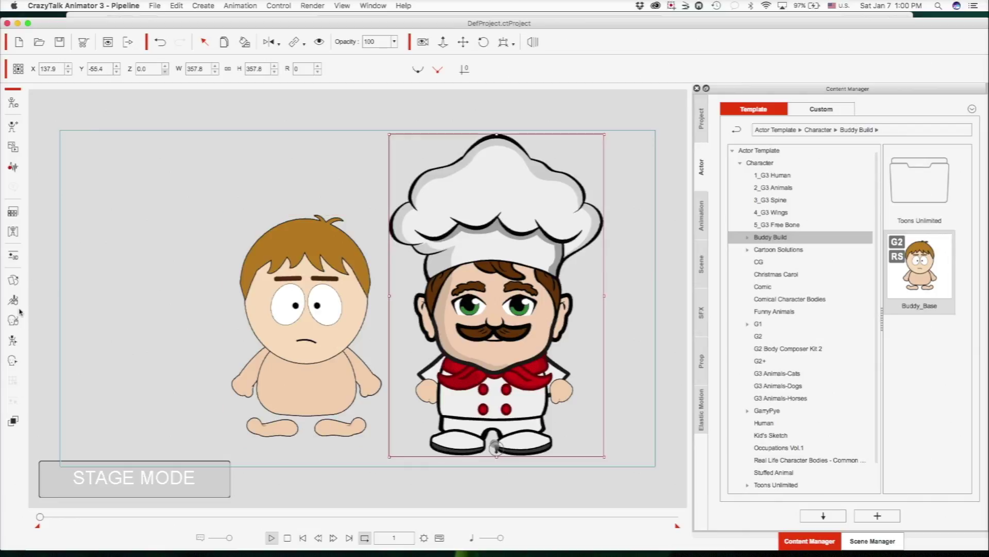
click(14, 255)
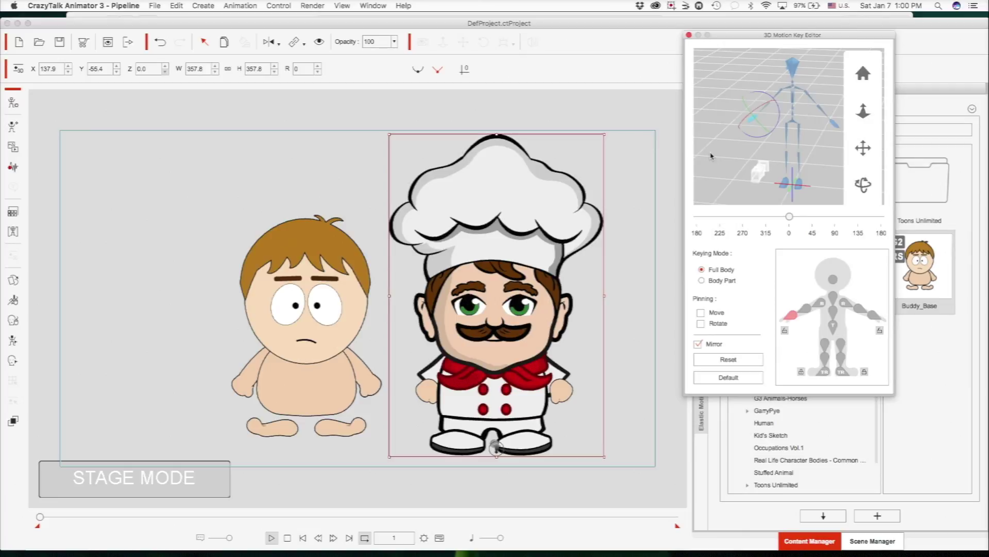
click(821, 373)
drag(787, 184, 607, 184)
click(728, 377)
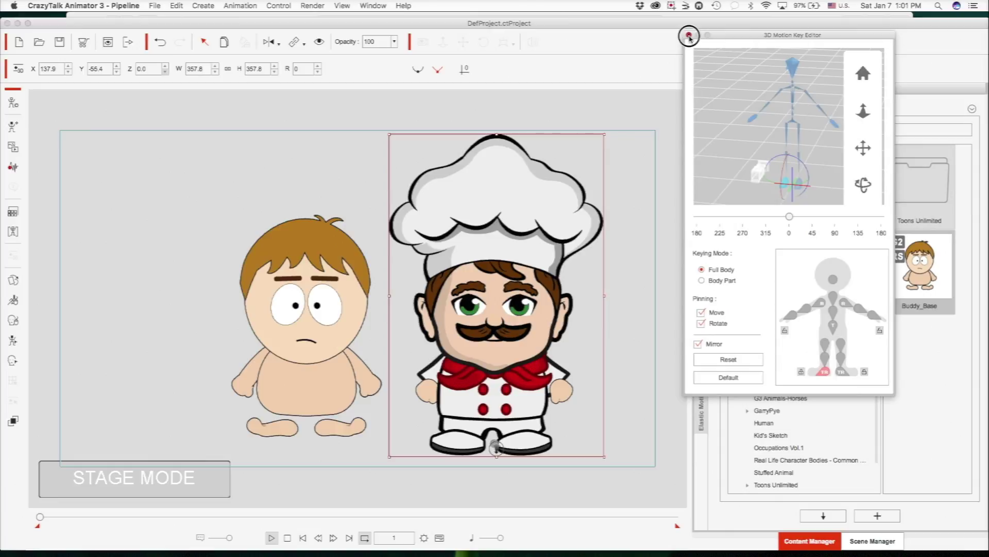
click(689, 37)
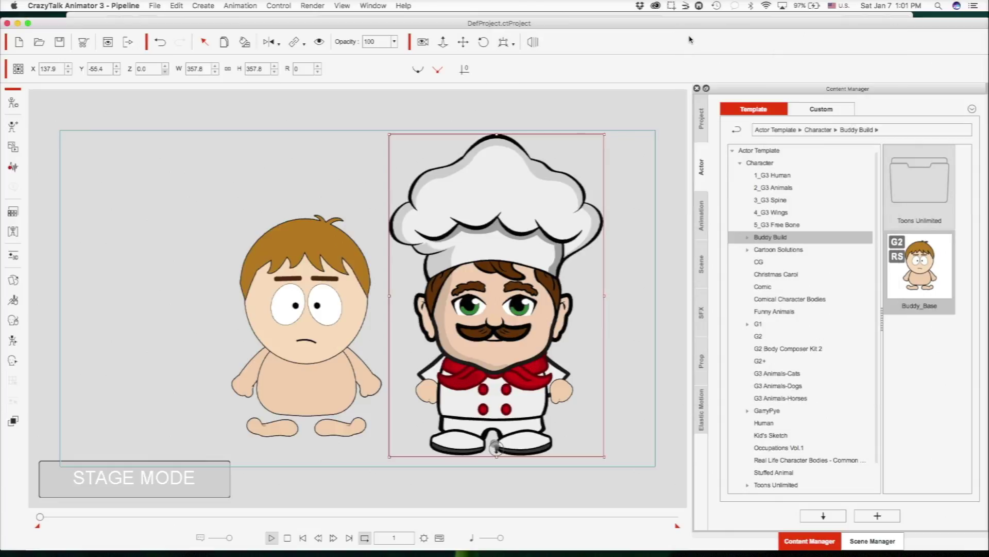
Open the 2D Motion Key Editor for Buddy_Base and rotate its right upper arm slightly, to about 359 degrees.
click(260, 366)
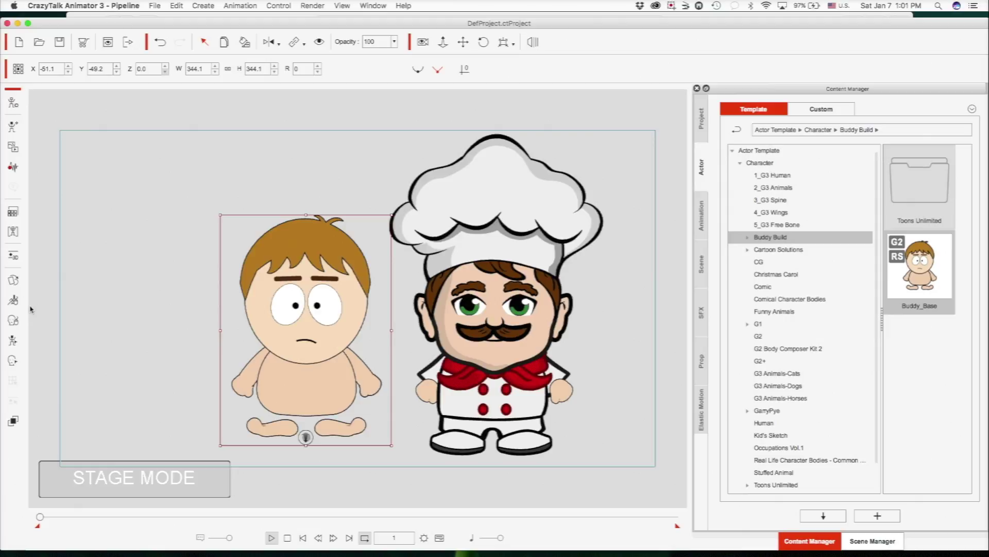
click(13, 279)
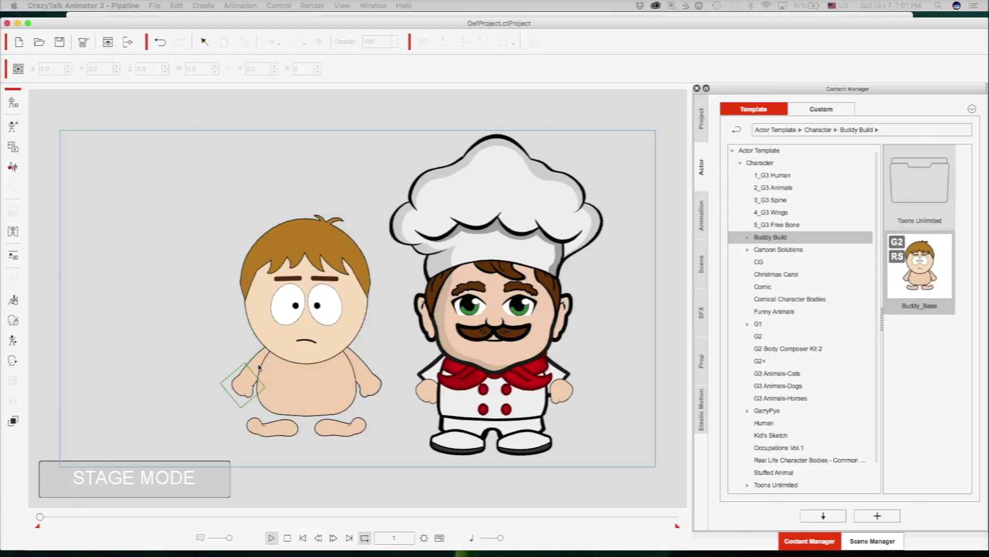
click(17, 341)
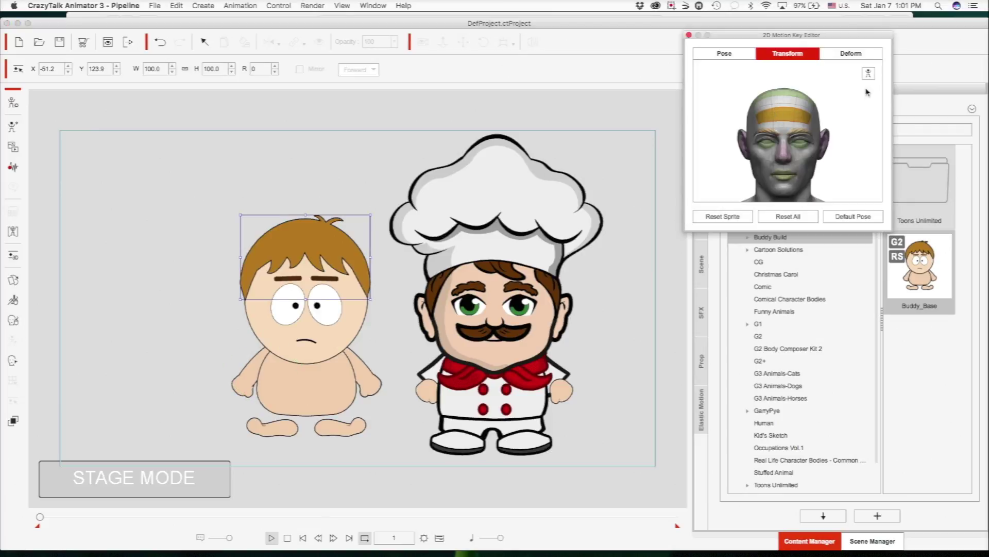
click(869, 73)
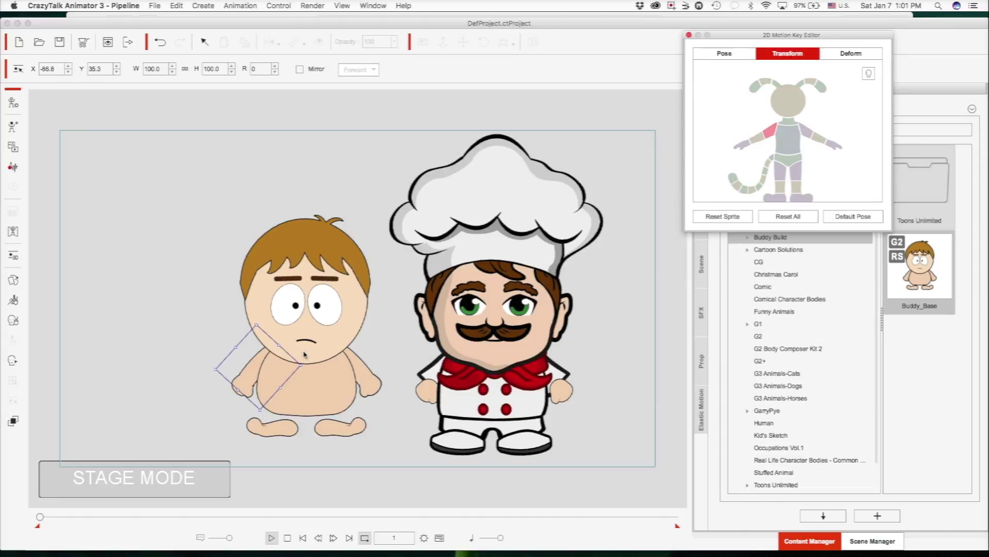
mouse_move(303, 365)
mouse_down()
mouse_move(289, 381)
mouse_move(292, 408)
mouse_move(278, 396)
mouse_move(294, 371)
mouse_move(281, 369)
mouse_move(292, 353)
mouse_move(291, 380)
mouse_move(290, 352)
mouse_move(295, 357)
mouse_up()
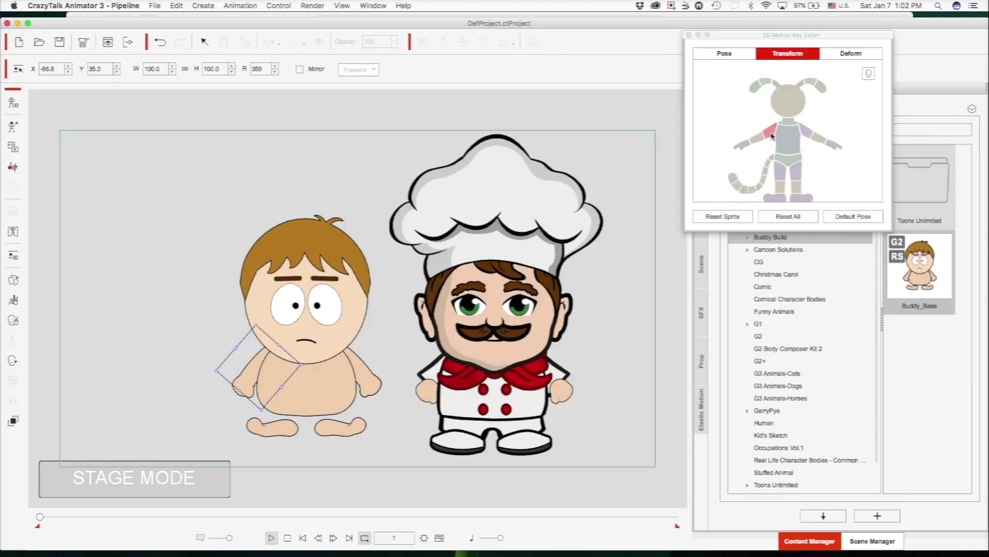
Compare the Buddy_Base forearm sprite with the chef's and rotate the chef's right forearm to about 5 degrees.
click(756, 139)
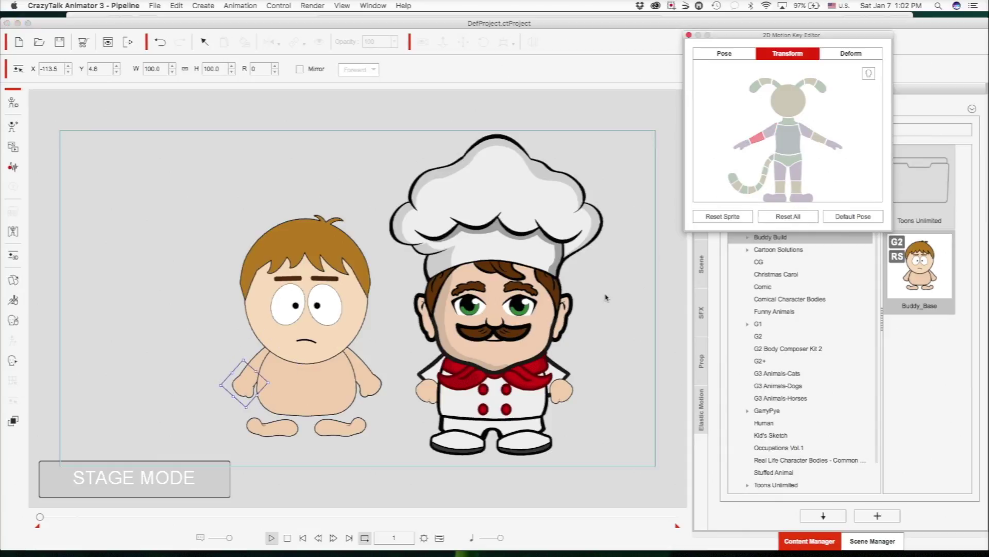
click(442, 390)
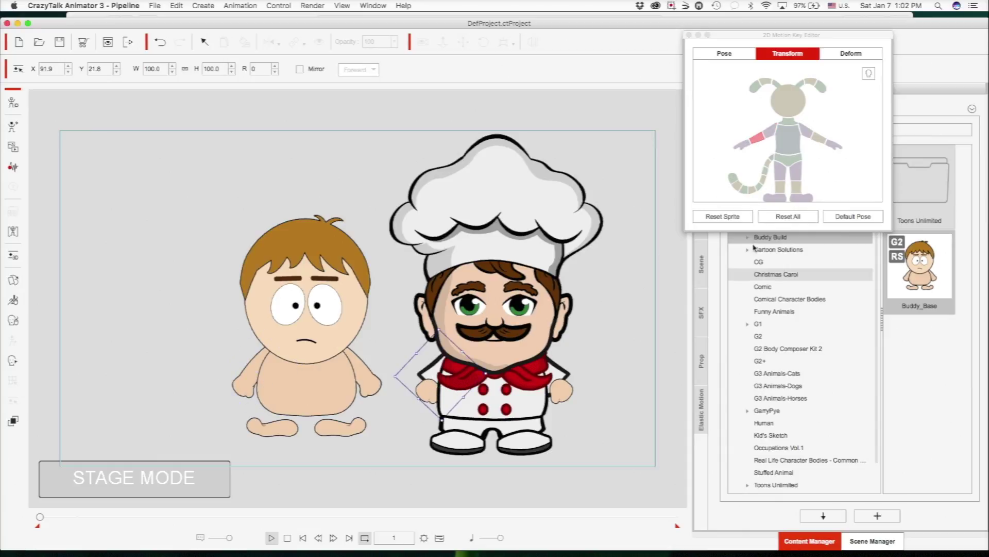
mouse_move(491, 372)
mouse_down()
mouse_move(485, 407)
mouse_move(508, 384)
mouse_move(495, 412)
mouse_move(484, 377)
mouse_move(502, 394)
mouse_move(471, 338)
mouse_move(481, 466)
mouse_move(467, 383)
mouse_move(477, 402)
mouse_move(451, 394)
mouse_move(495, 350)
mouse_move(536, 364)
mouse_move(456, 347)
mouse_move(510, 384)
mouse_move(517, 353)
mouse_move(503, 375)
mouse_up()
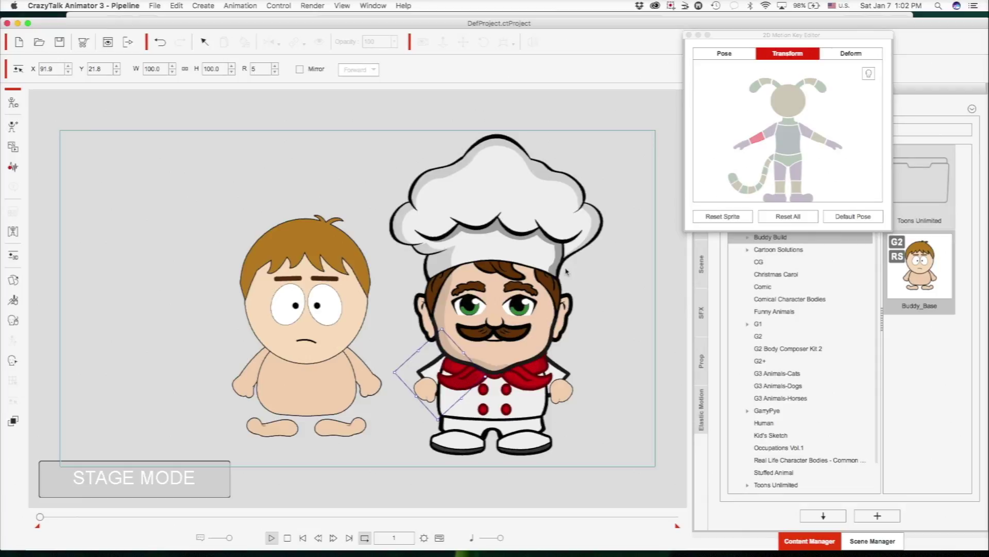
Close the 2D Motion Key Editor and delete Buddy_Base from the stage.
click(276, 266)
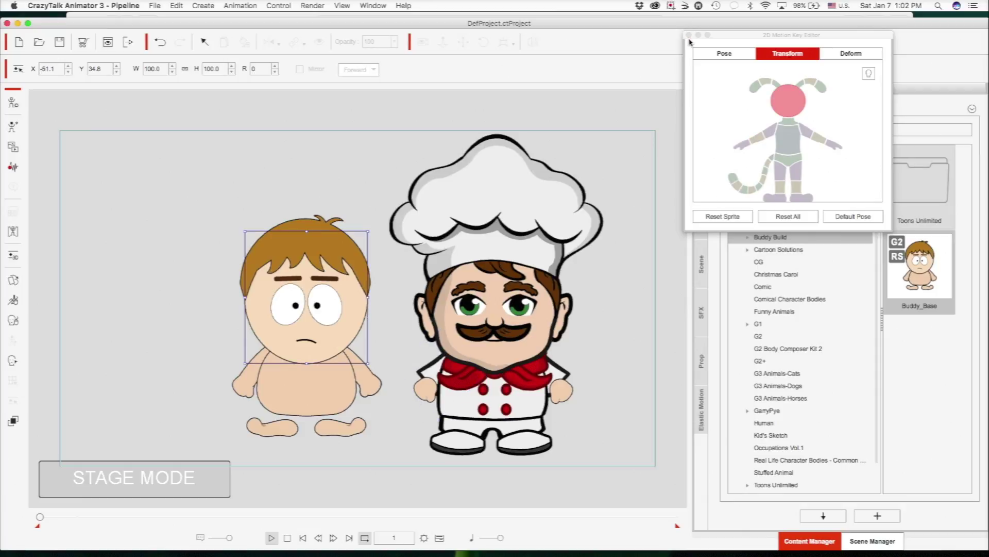
click(688, 34)
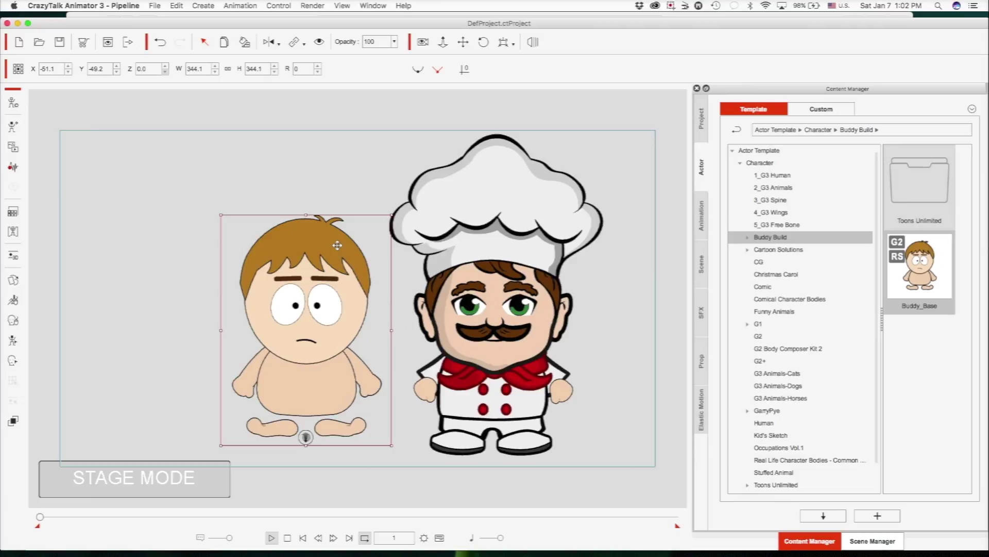
key(Delete)
click(238, 317)
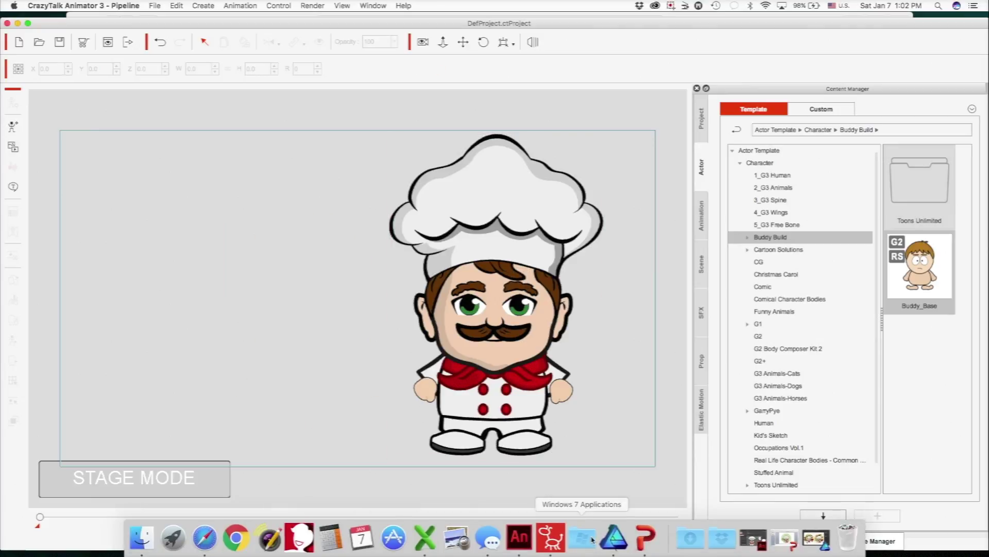
Switch to Affinity Designer to view the chef logo artwork, and return to the cartoon chef images in Safari.
click(624, 537)
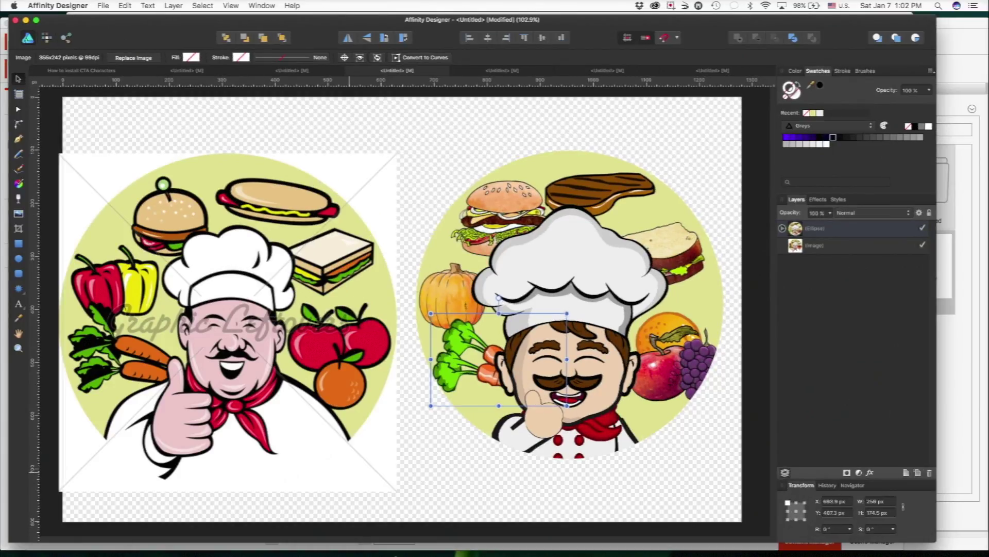
mouse_move(468, 546)
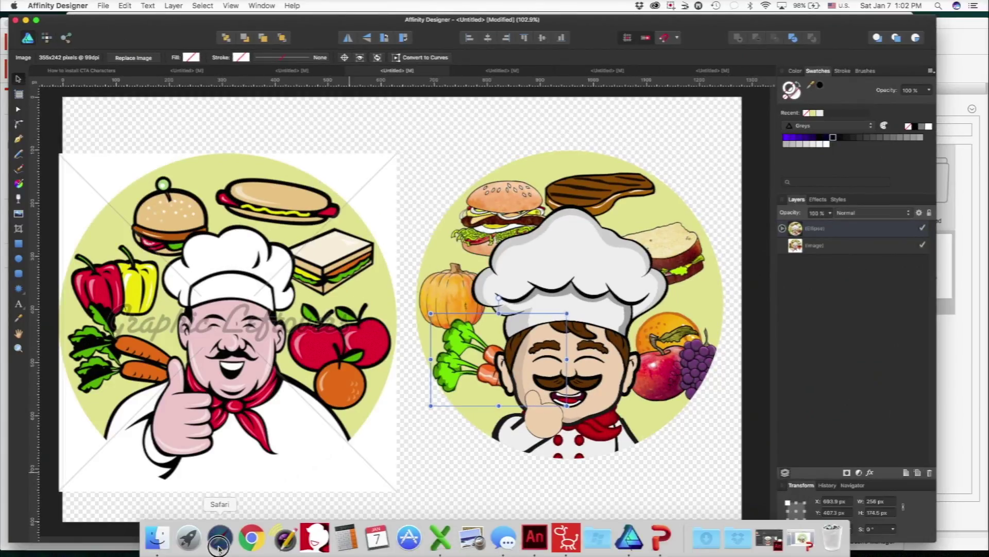
click(220, 537)
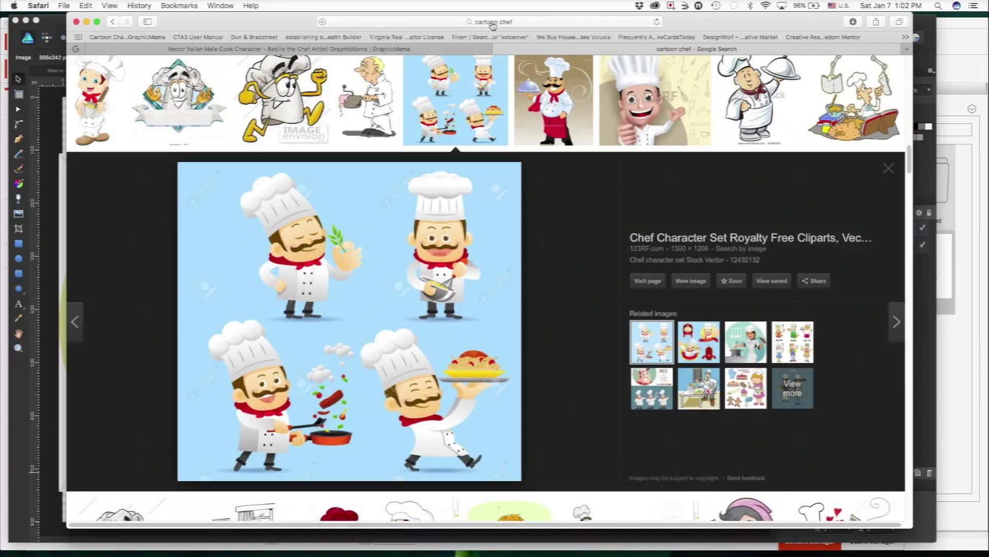
Browse the cartoon chef image results in Safari and examine the winking chef with the blank sign.
scroll(496, 173, down, 20)
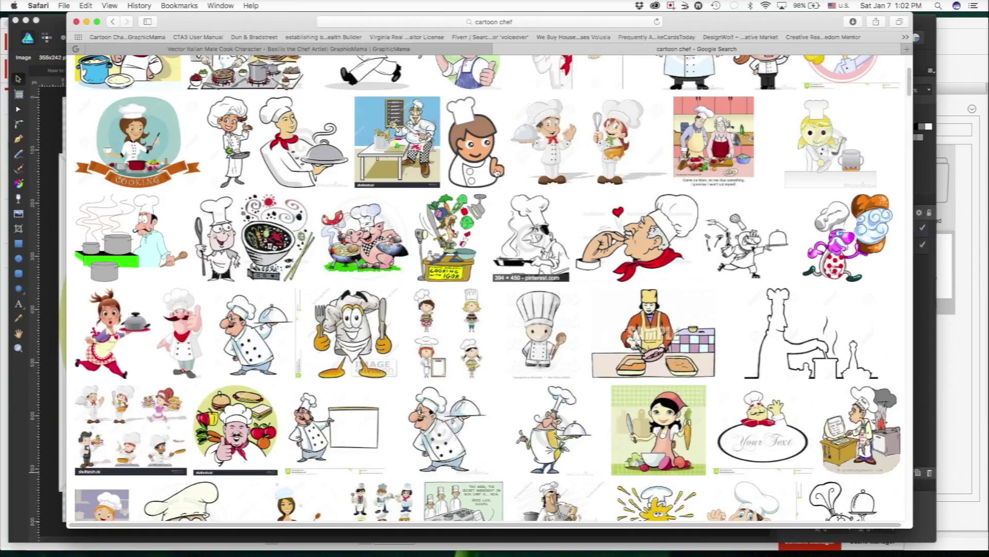
scroll(497, 171, up, 5)
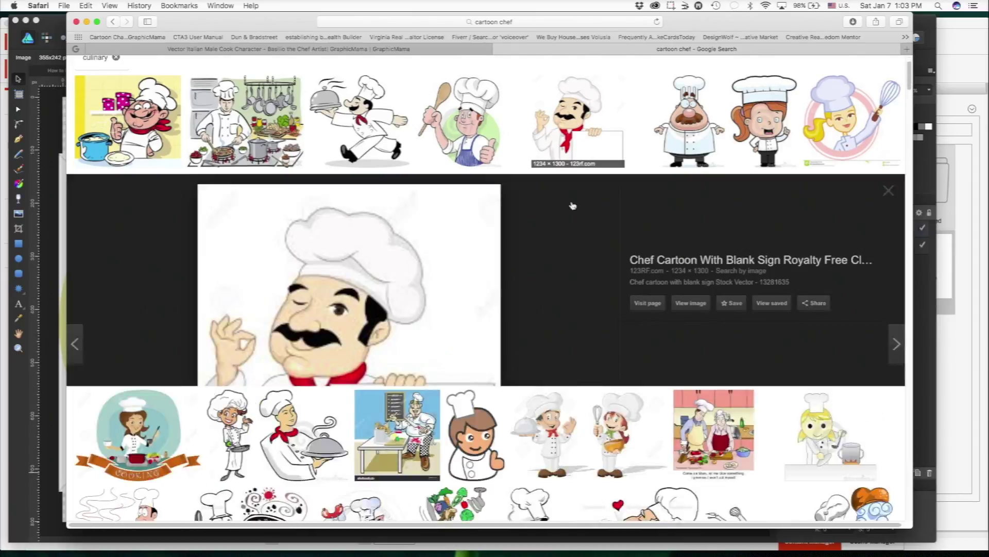
click(573, 206)
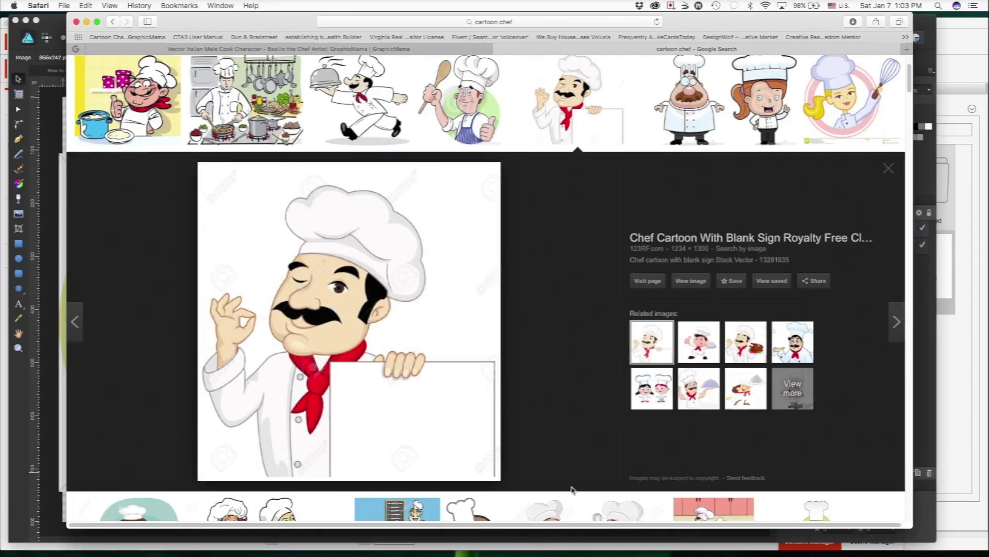
scroll(574, 496, down, 1)
Switch to Affinity Designer and, in the reference collage, shift the kitchen chef image down and the tray-holding chef to about X 38, Y 8 px.
mouse_move(565, 555)
click(630, 548)
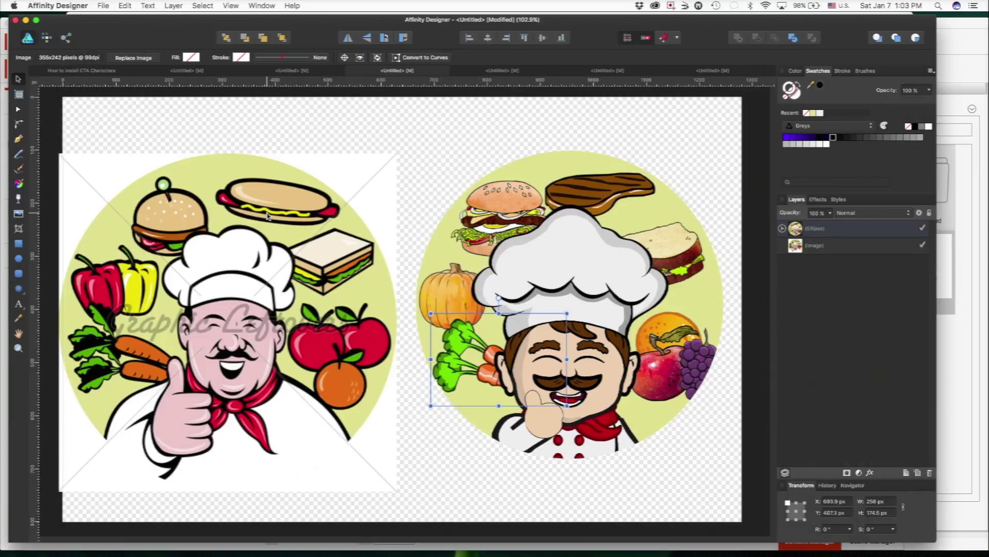
click(233, 72)
click(187, 71)
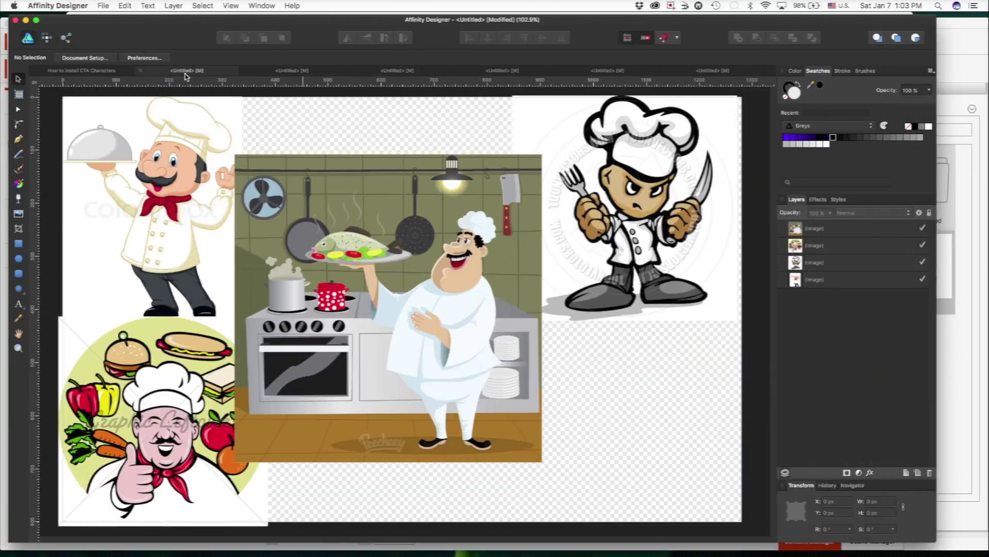
click(328, 258)
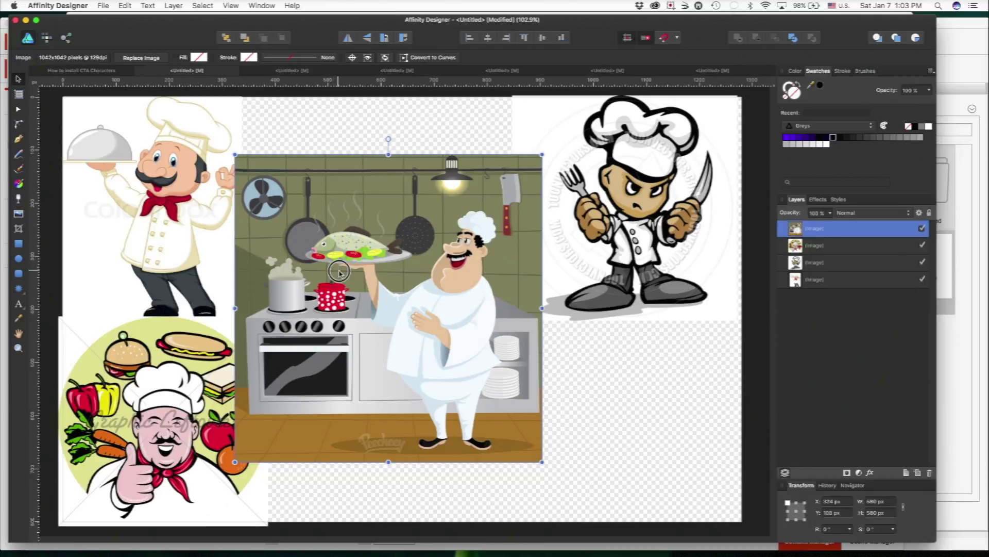
drag(329, 257, 380, 320)
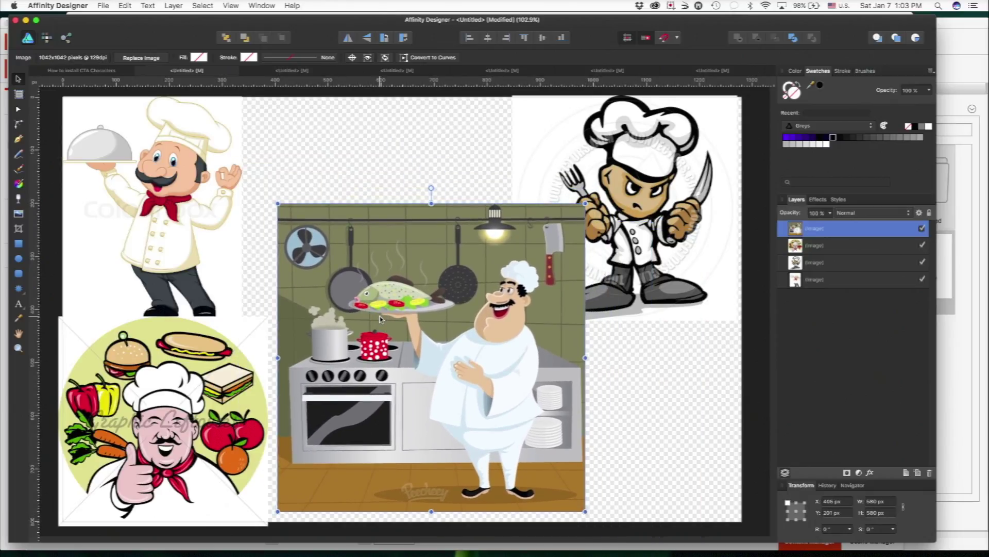
mouse_move(212, 219)
mouse_down()
mouse_move(308, 244)
mouse_move(224, 223)
mouse_up()
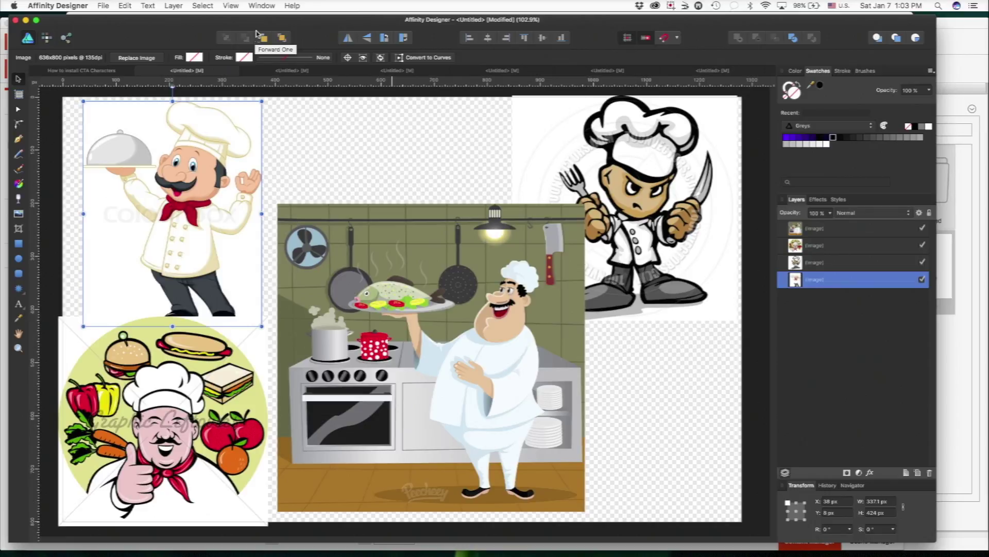
Compare the tray-holding Chef Buddy with the reference chef beside it, checking the serving dish and raised hand.
click(301, 71)
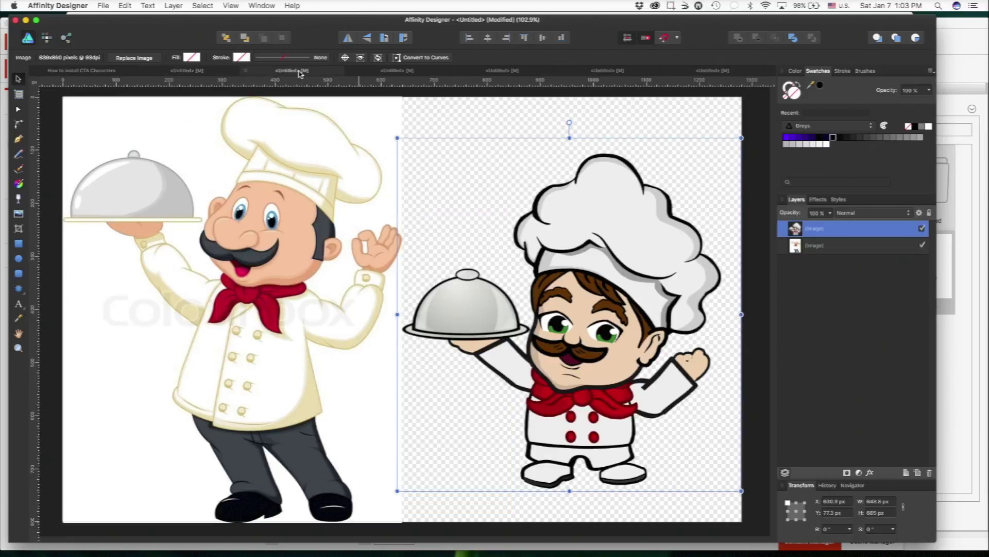
click(464, 122)
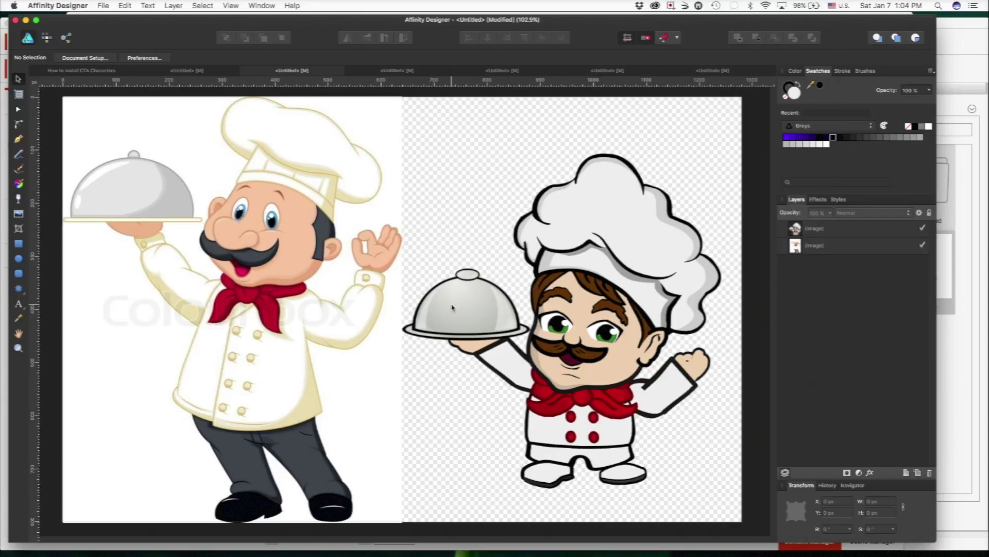
click(698, 369)
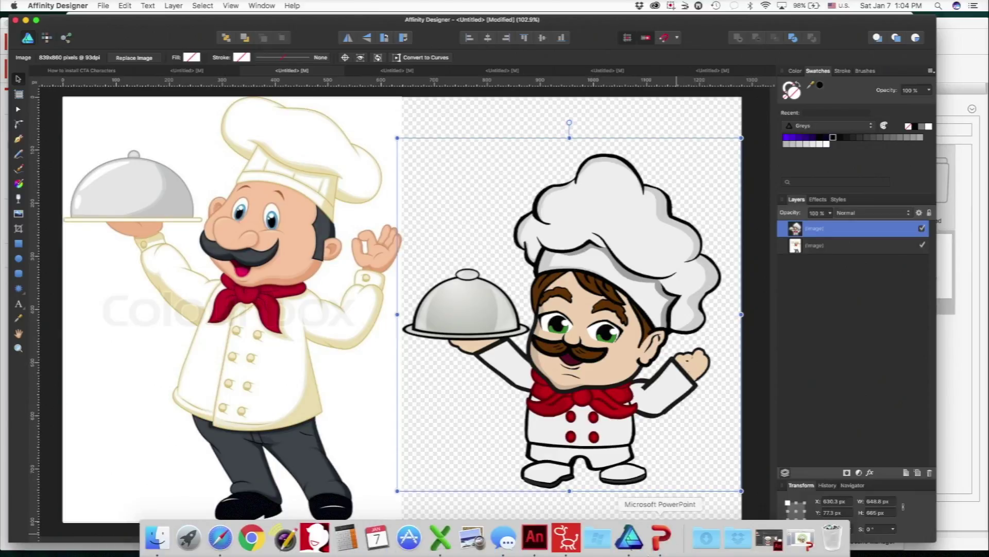
Review the reference collage, the Tony's Pizzeria logo, the Chef Buddy "Coming Soon" banner and the angry chef comparison.
click(194, 71)
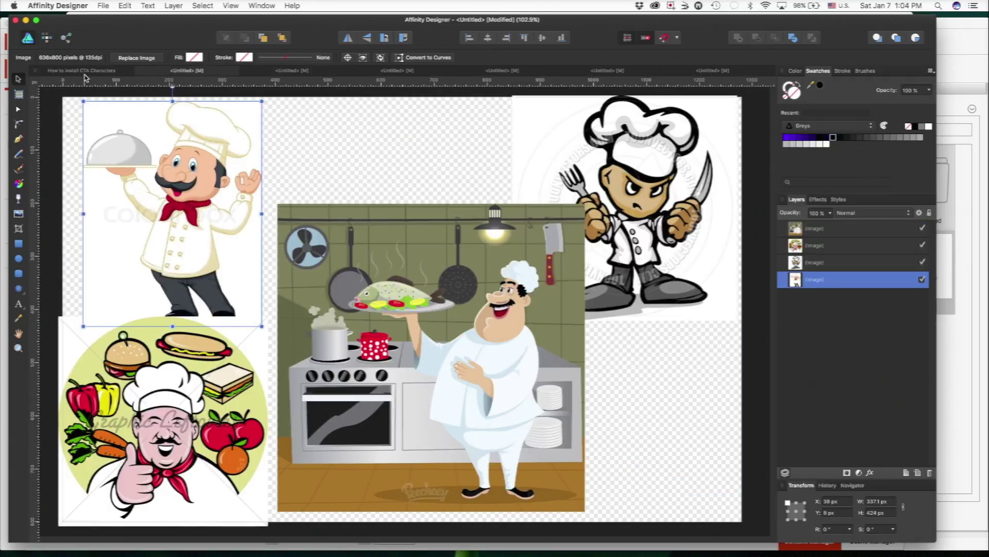
click(713, 71)
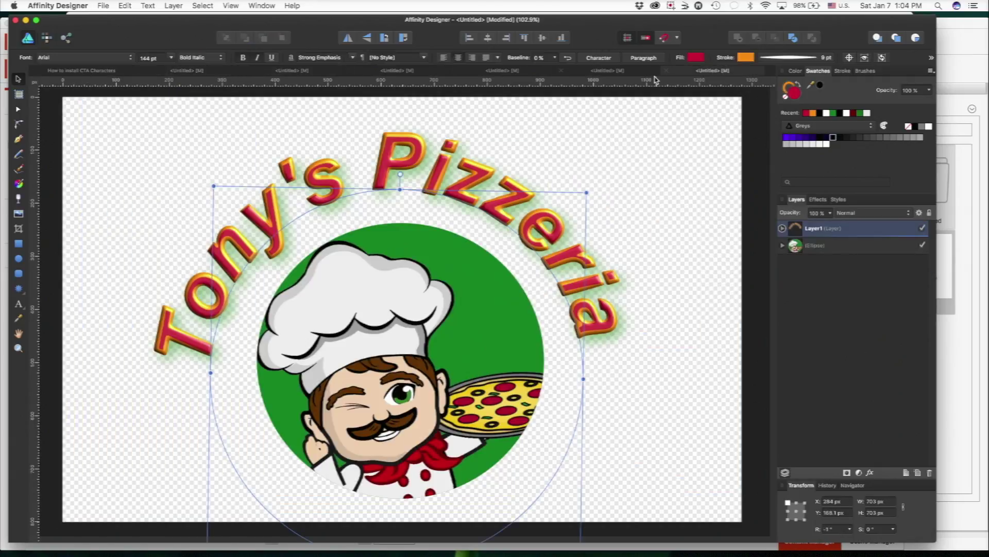
click(616, 71)
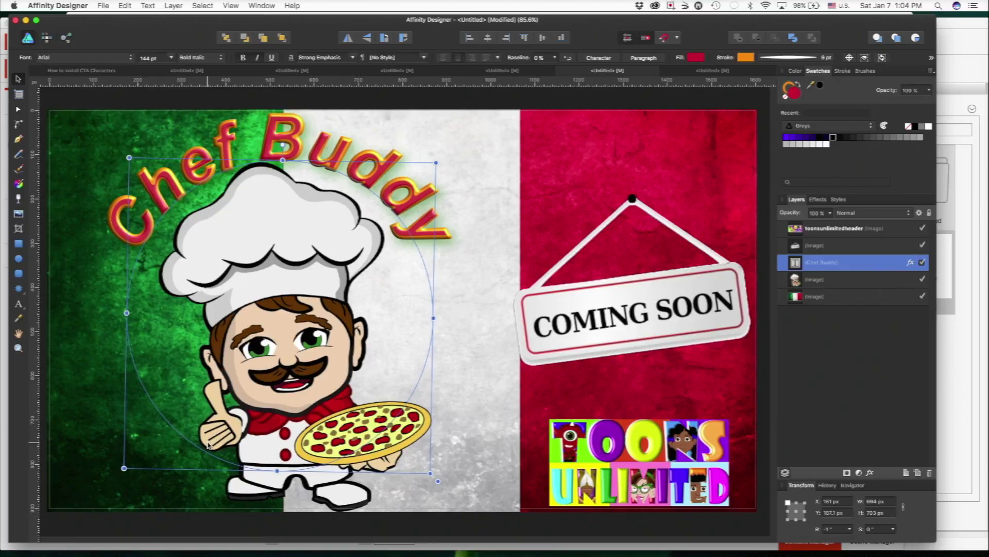
click(304, 96)
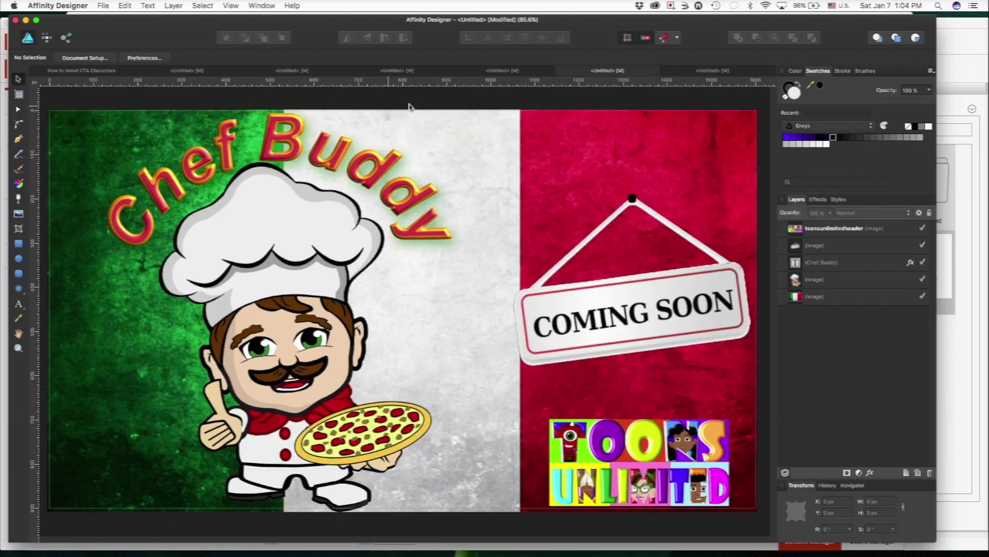
click(499, 71)
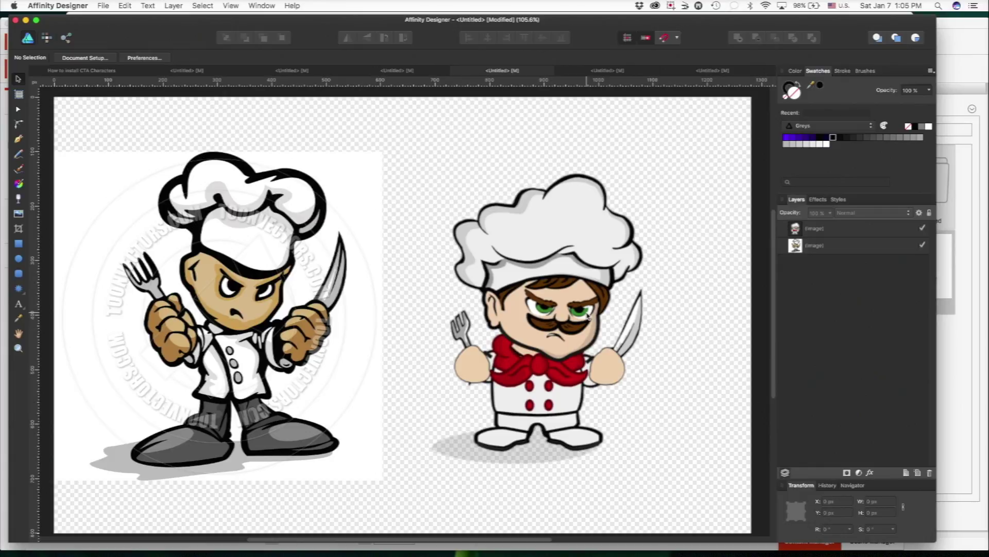
In the food-circle logo comparison, move the thumbs-up chef reference image to about X -20, Y 97 px.
click(398, 74)
click(435, 153)
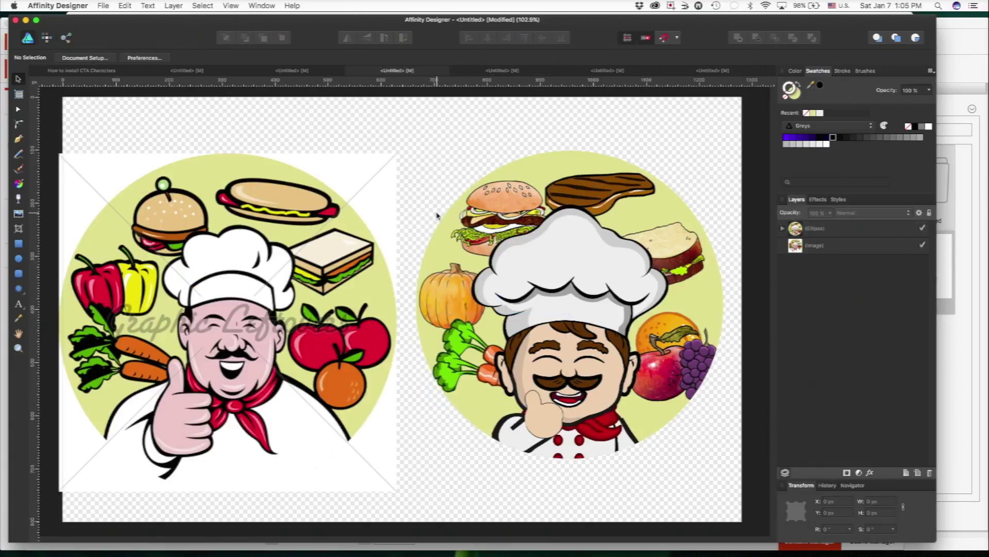
drag(330, 371, 339, 350)
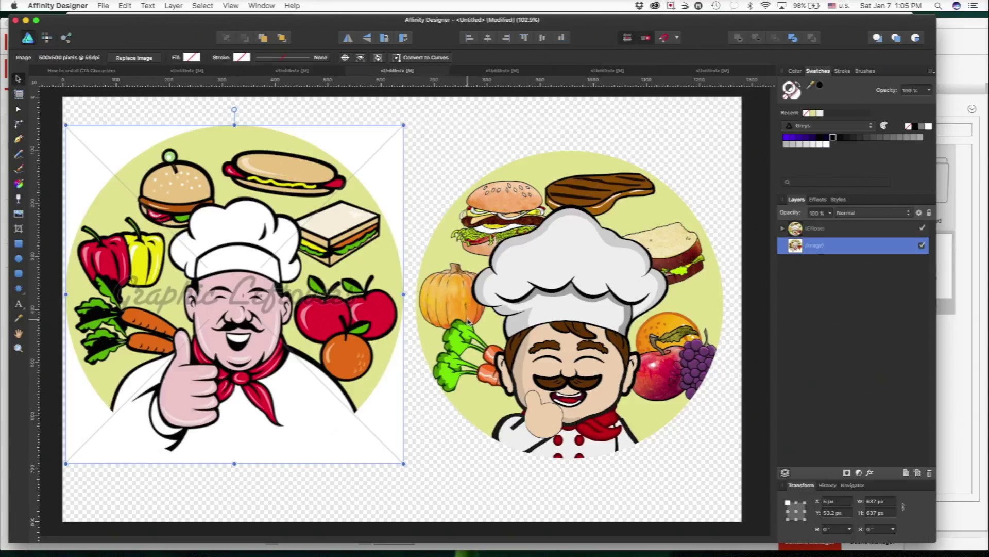
click(469, 368)
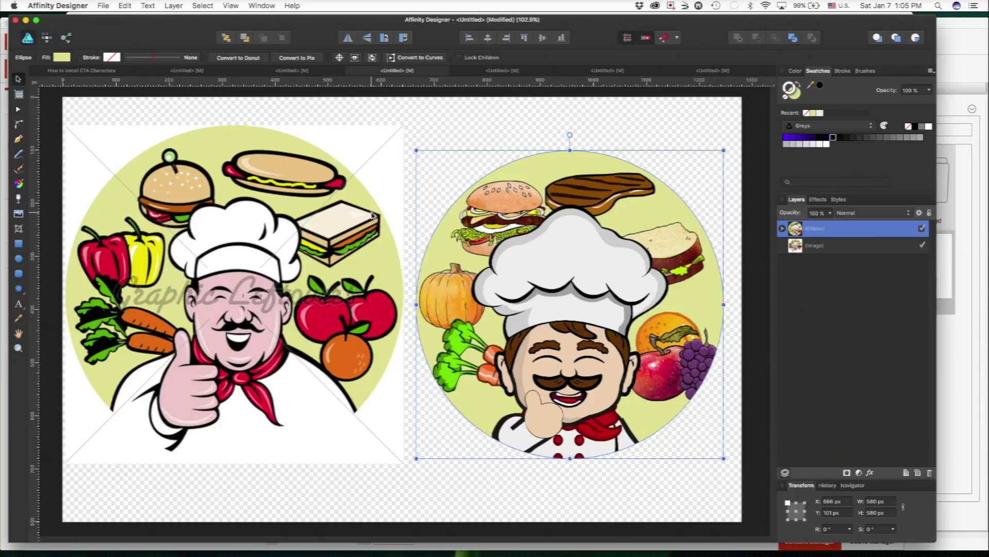
click(448, 119)
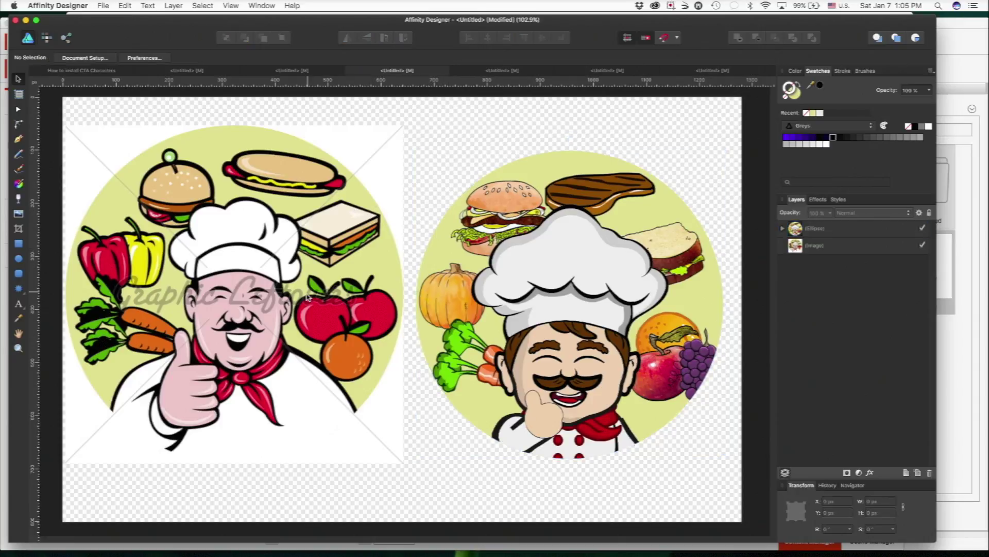
drag(285, 308, 274, 333)
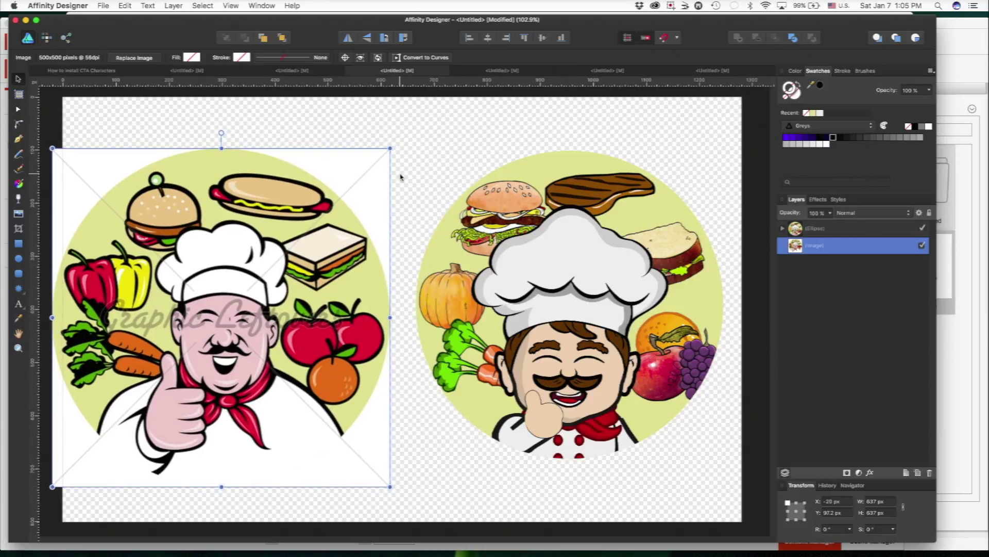
Look again at the angry chef, the Chef Buddy banner and the tray-holding chef documents.
click(509, 70)
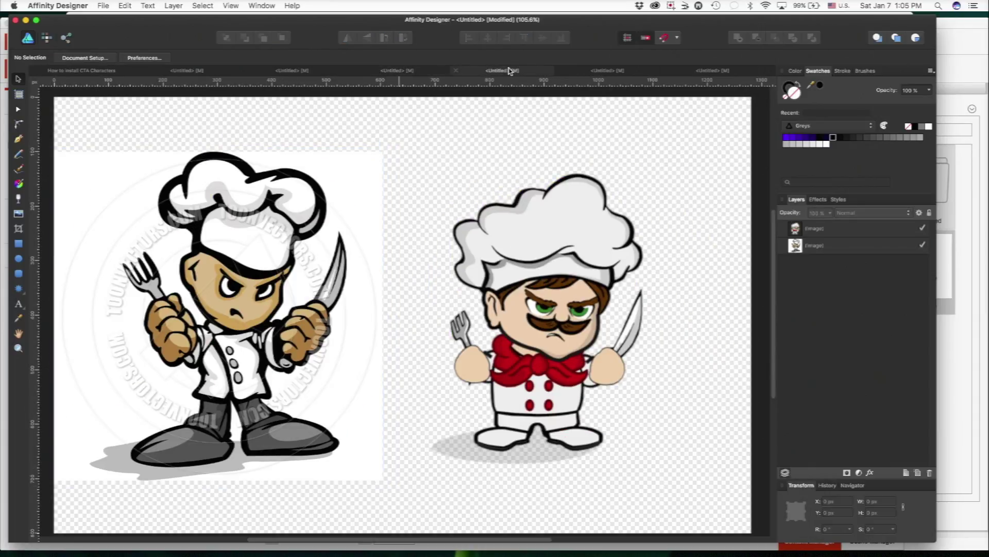
click(602, 71)
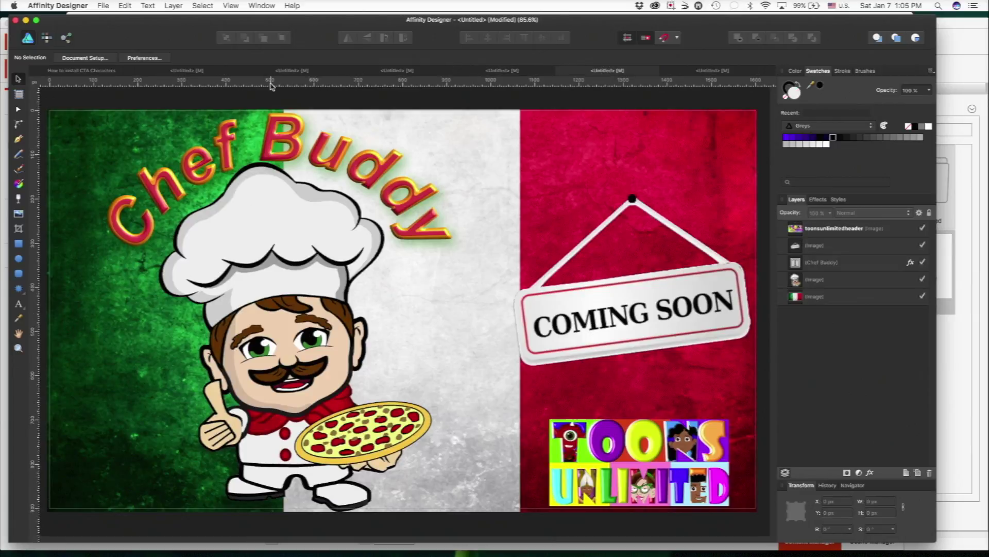
click(286, 71)
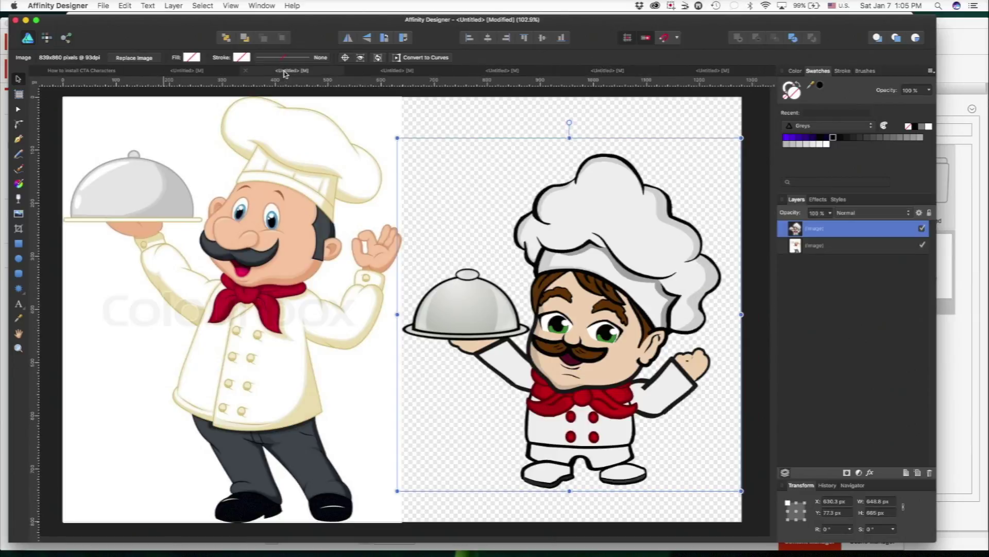
In the reference collage, move the kitchen chef image to about X 149, Y 129 px.
click(168, 72)
click(449, 344)
drag(354, 338, 424, 354)
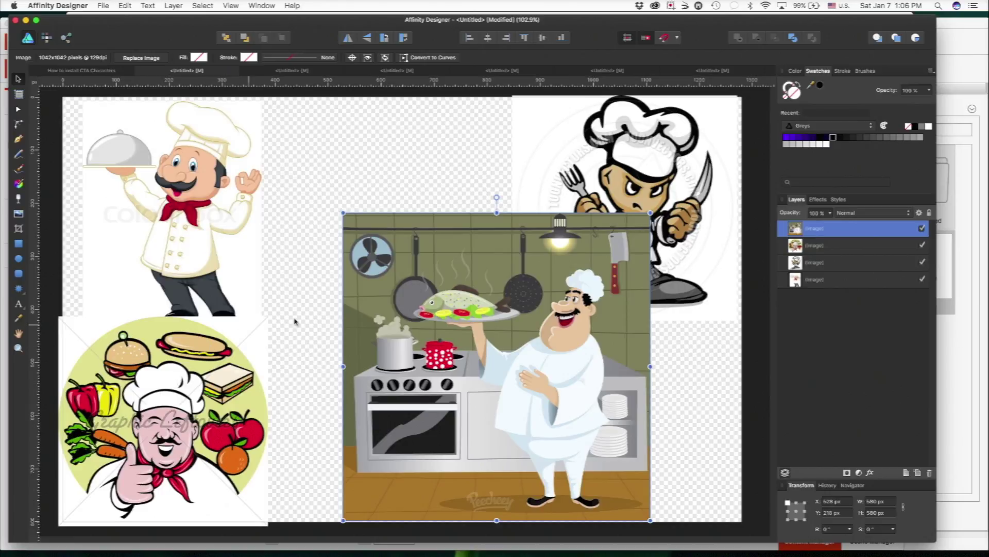
drag(424, 295, 179, 242)
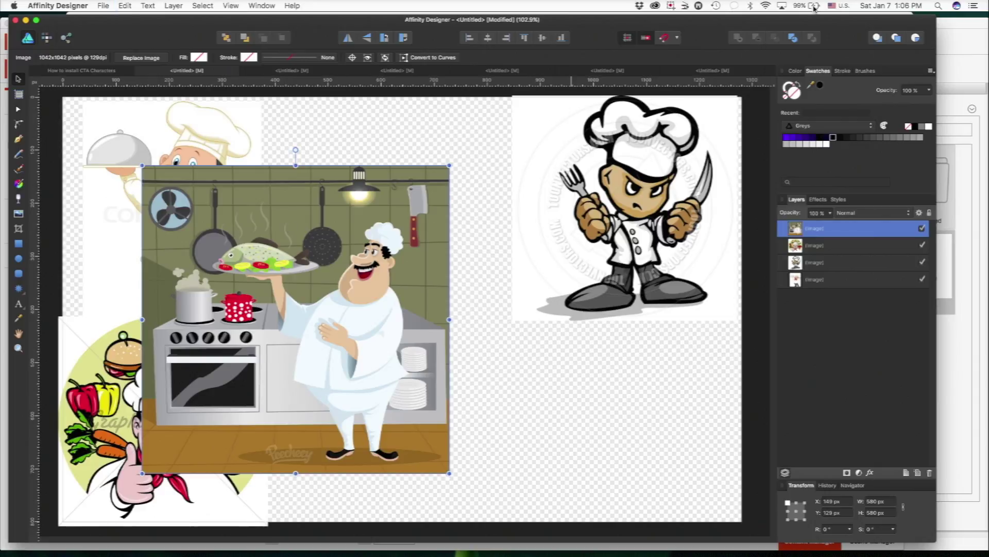
Create a new document, paste the kitchen chef image into it and place it at about X 1, Y 52 px.
click(727, 72)
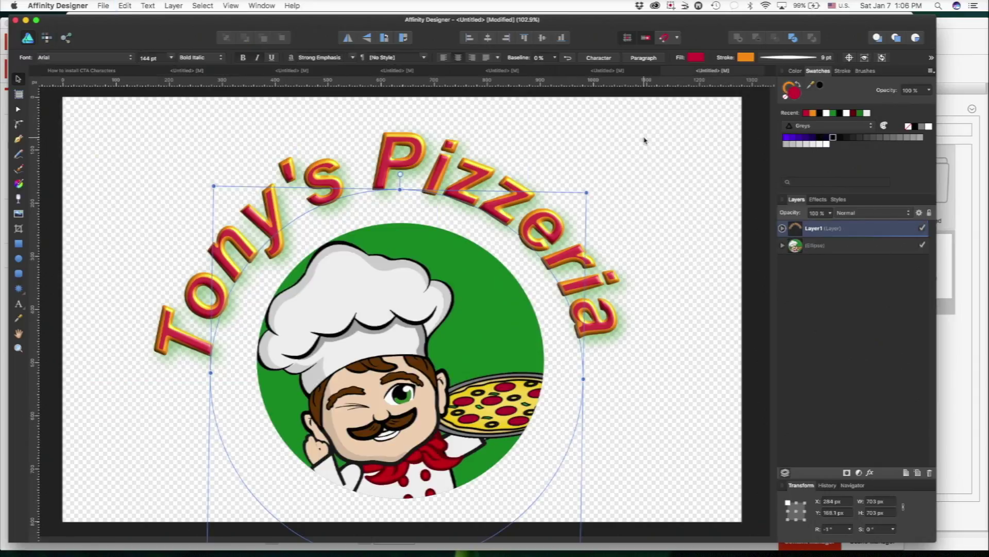
key(super+n)
key(Return)
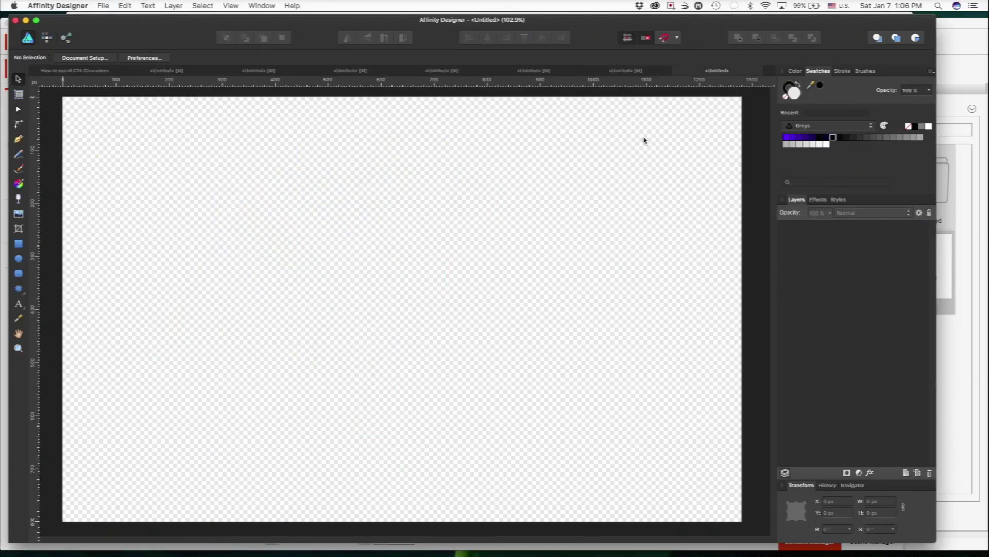
key(super+v)
drag(304, 325, 225, 282)
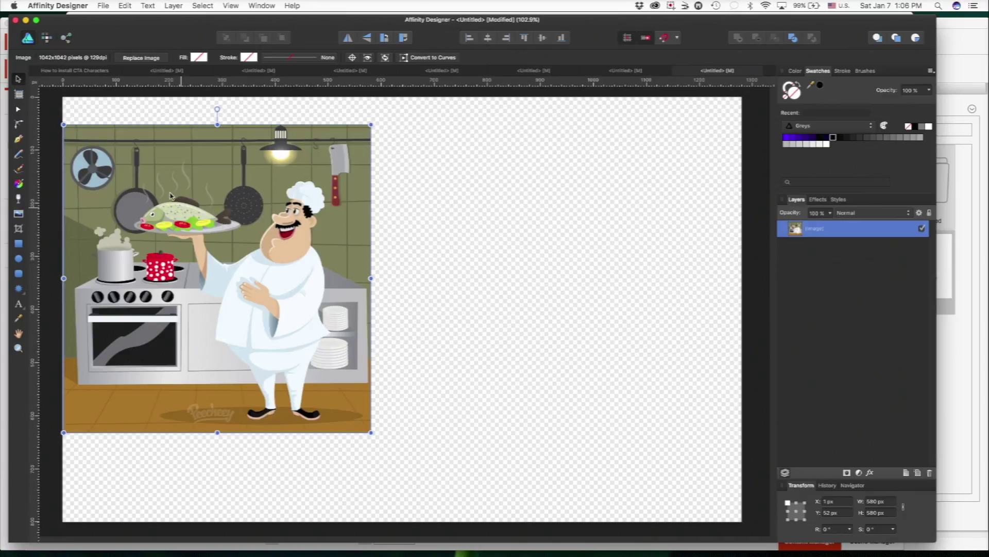
Export the kitchen chef image as a best-quality JPEG, selection without background, named Chef 4 in the Chef Reference folder.
click(103, 7)
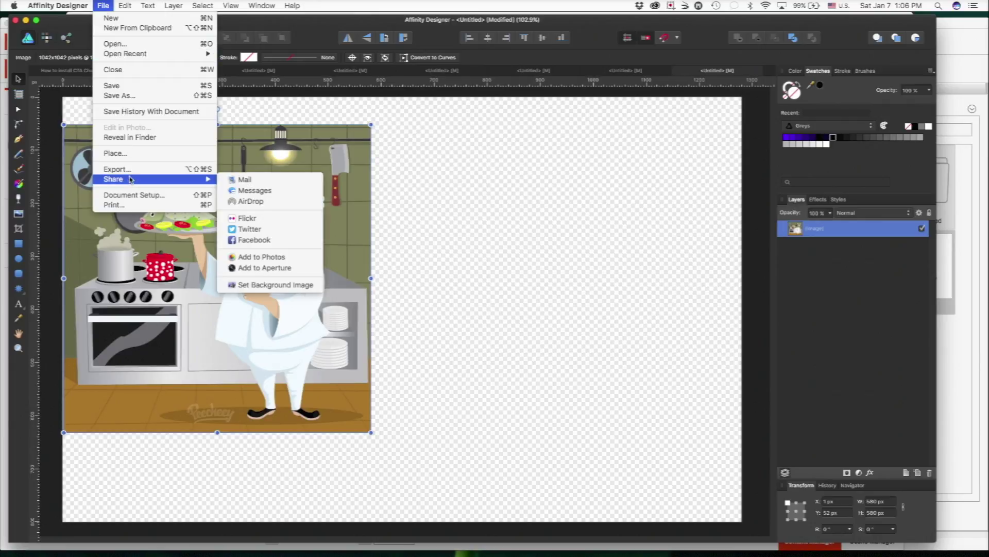
click(124, 169)
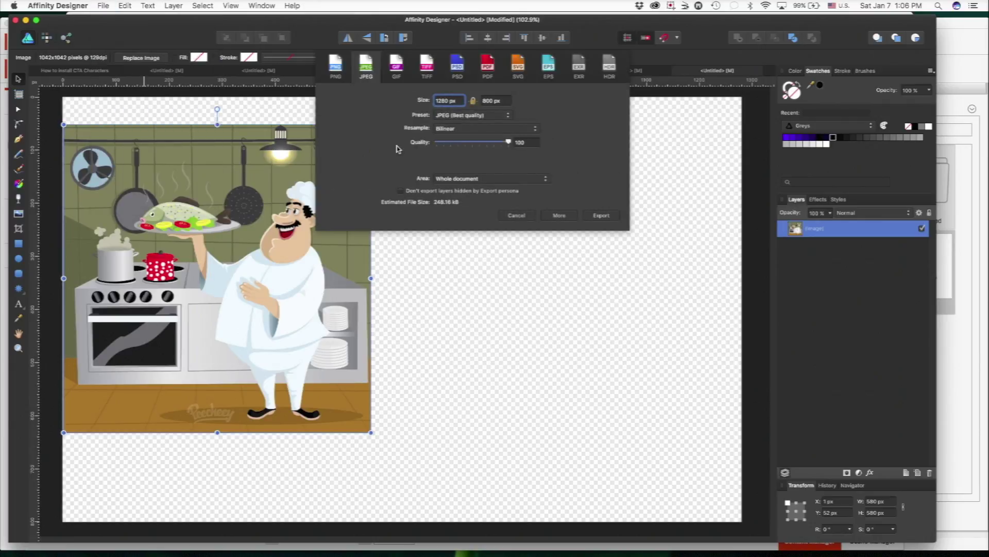
click(477, 180)
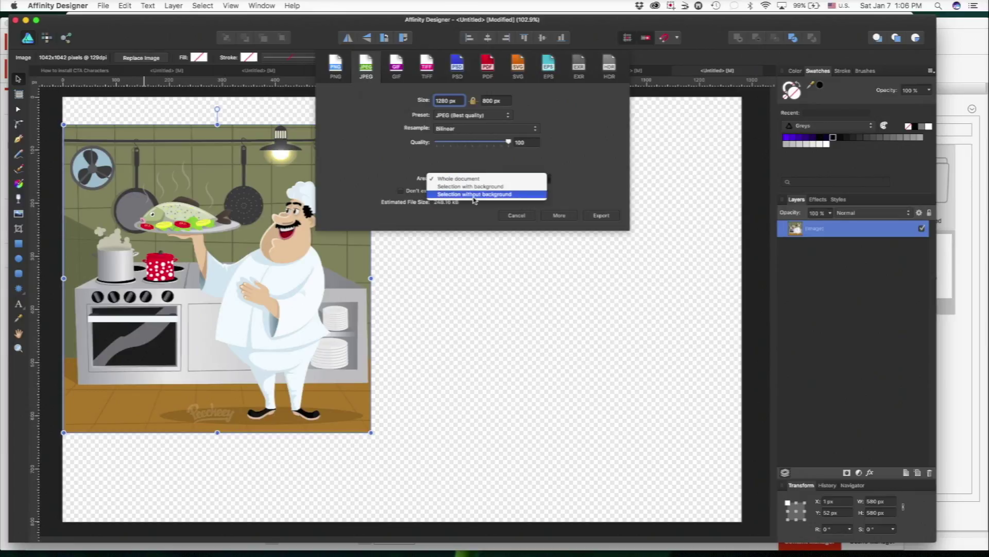
click(472, 195)
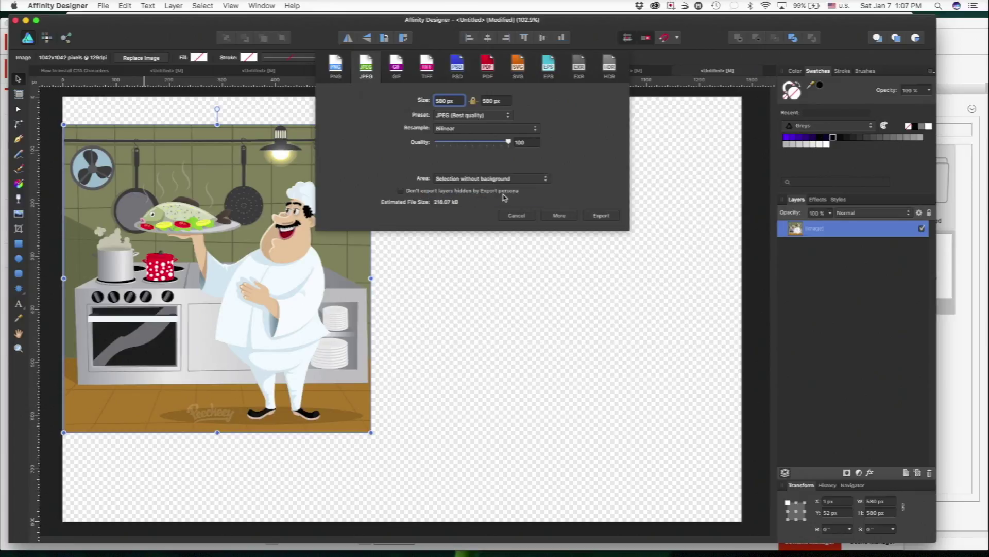
click(599, 216)
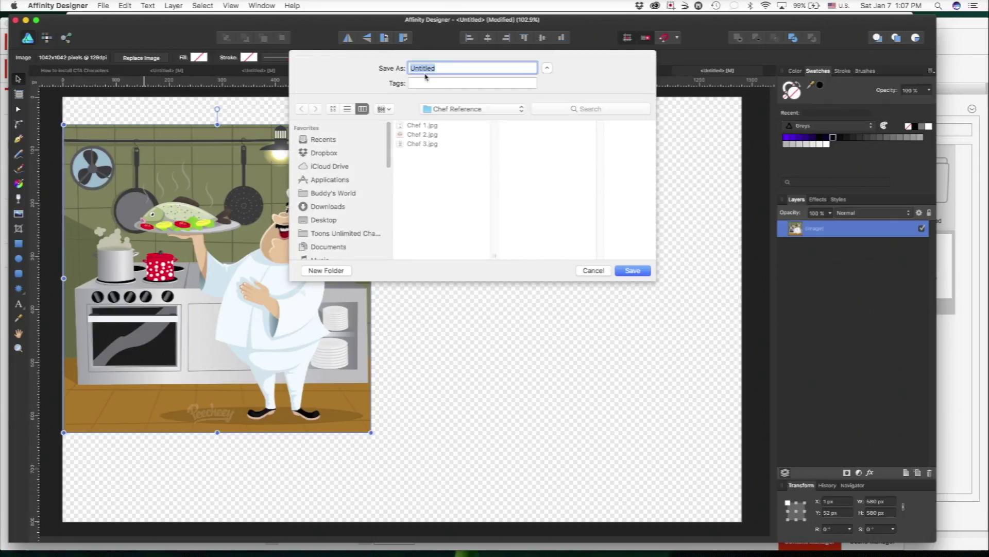
text(Chef 4)
key(Return)
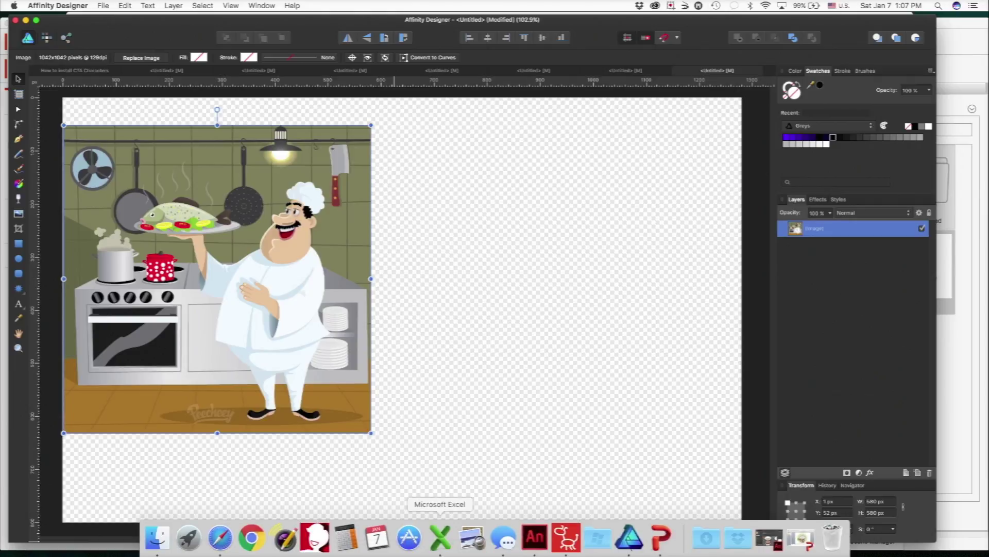
Switch to CrazyTalk Animator, scale the chef character down to about 200.7 and move it to about X 234.9, Y 84.7.
mouse_move(619, 549)
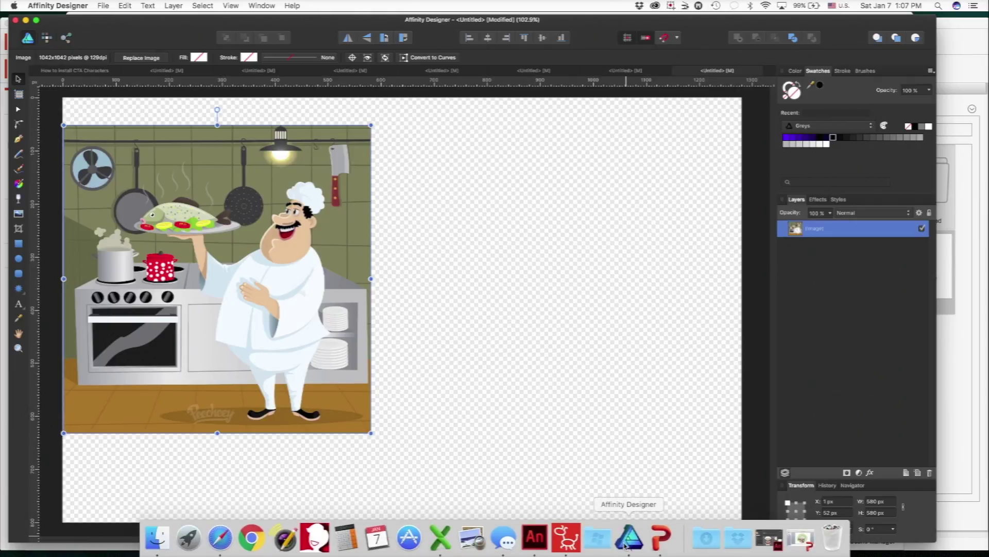
click(566, 547)
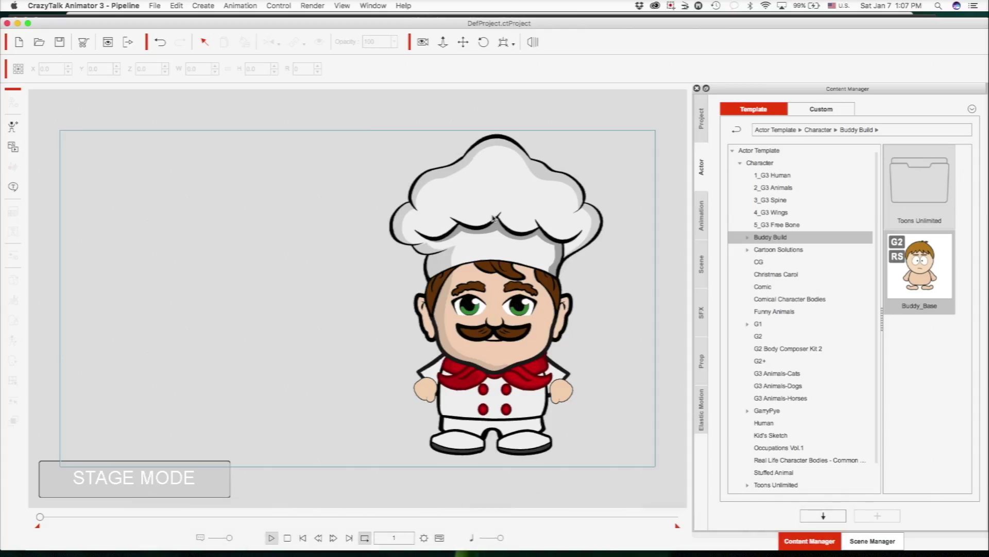
click(493, 306)
drag(493, 306, 554, 308)
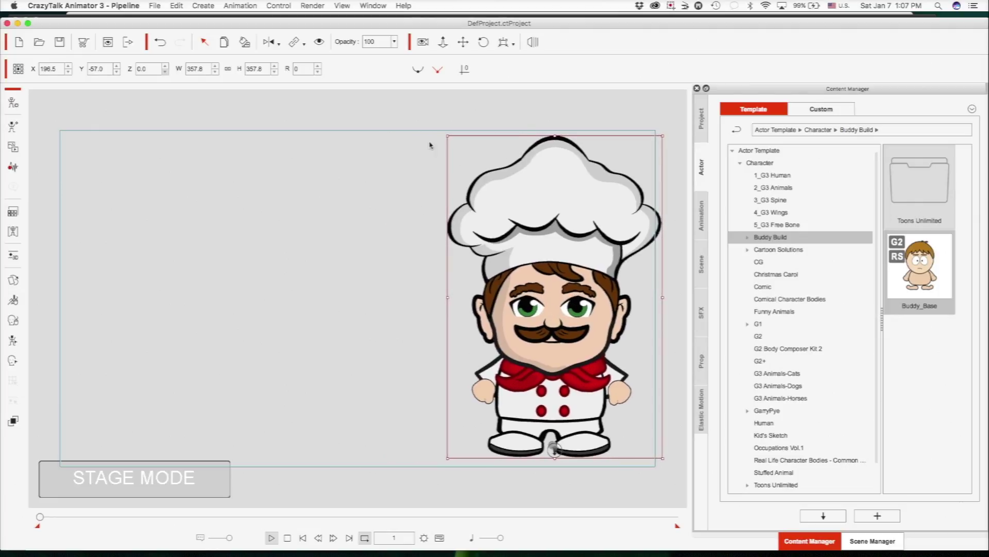
drag(450, 136, 539, 241)
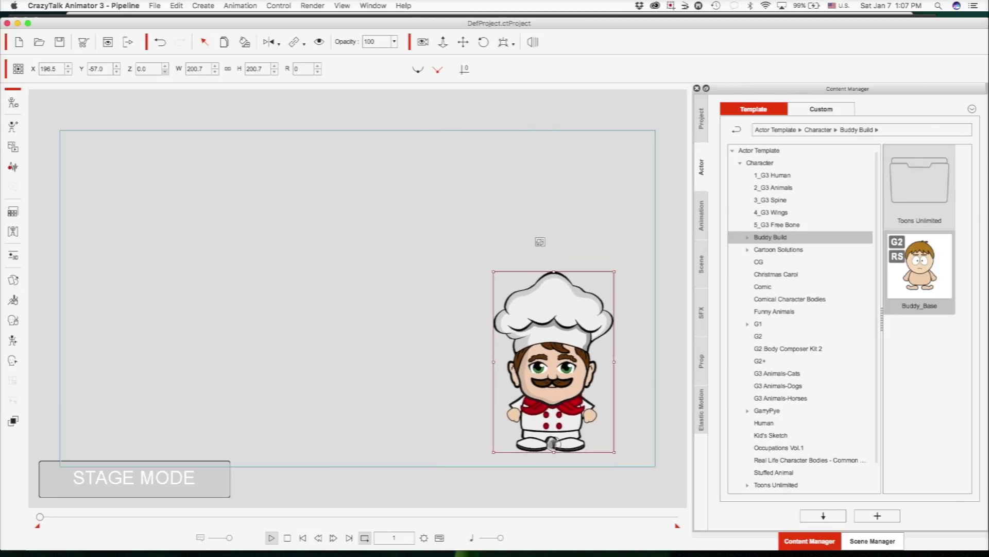
drag(569, 338, 608, 198)
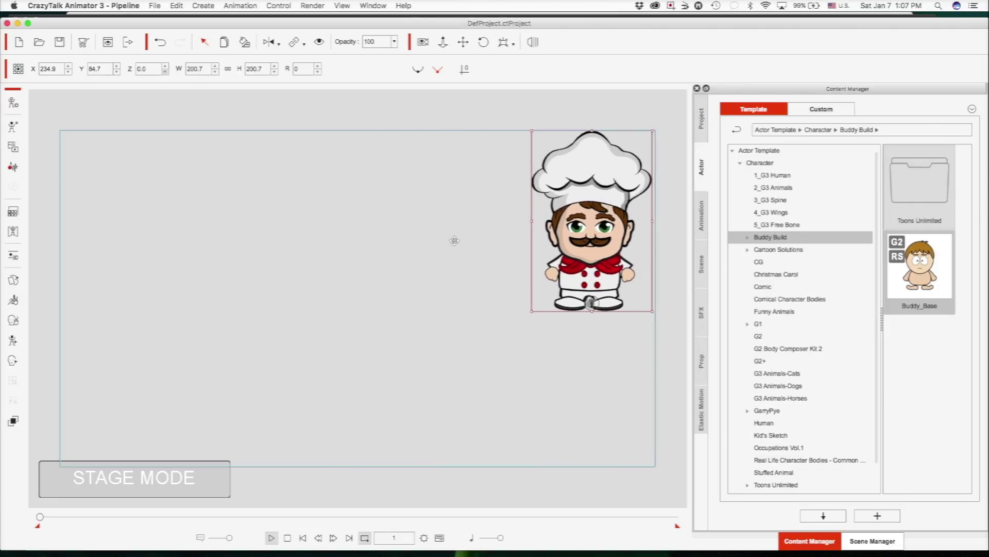
click(363, 301)
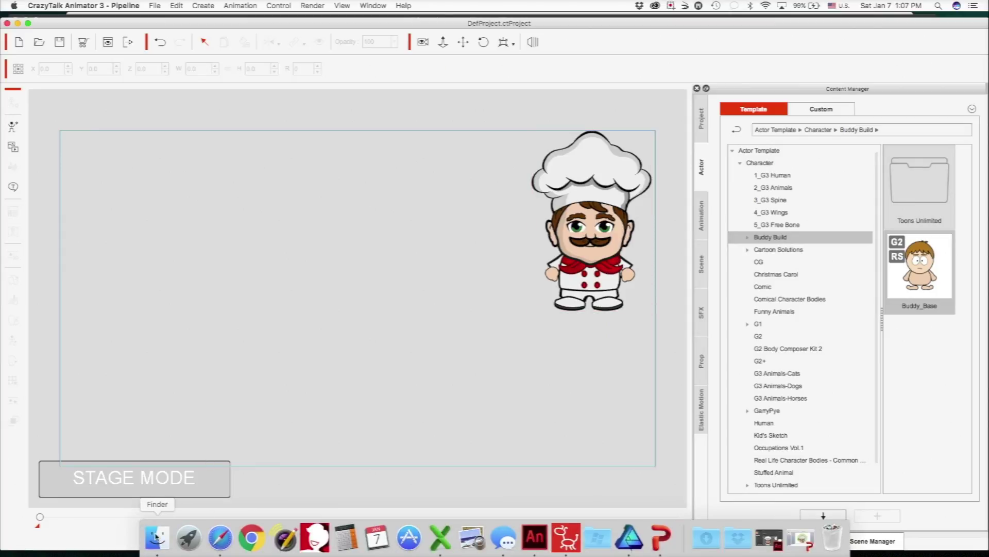
Import the Chef 4 image from Finder as a prop, scale it to about 146 and place it at about X -214.8, Y 174.
drag(1, 204, 269, 243)
click(532, 230)
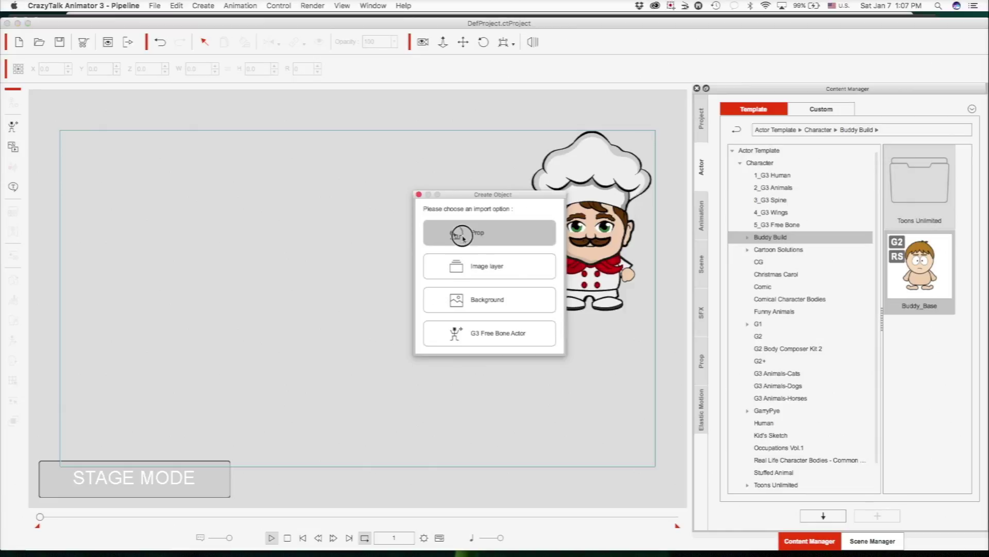
drag(252, 279, 119, 266)
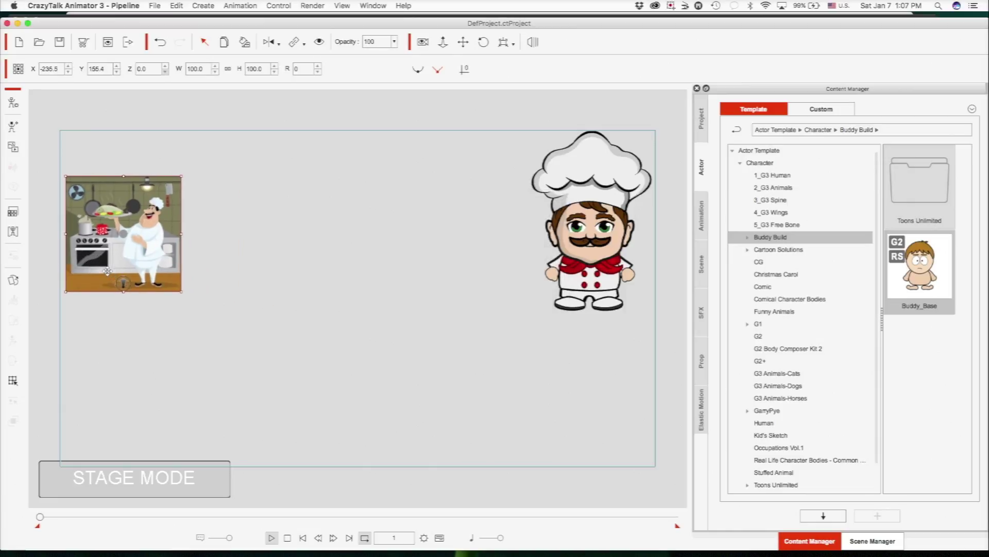
drag(182, 293, 213, 314)
drag(107, 242, 132, 224)
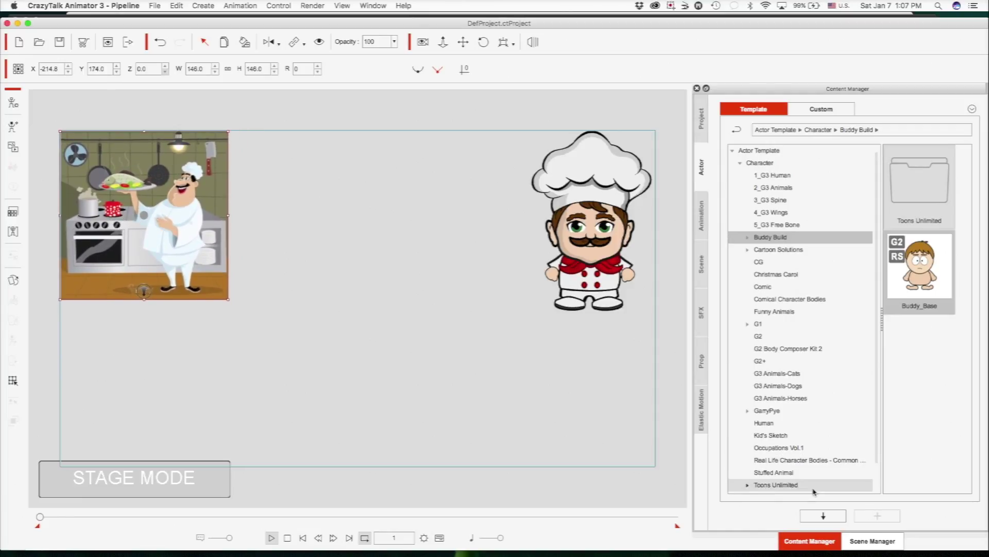
Lock the Chef 4 prop in the scene and deselect it.
click(874, 540)
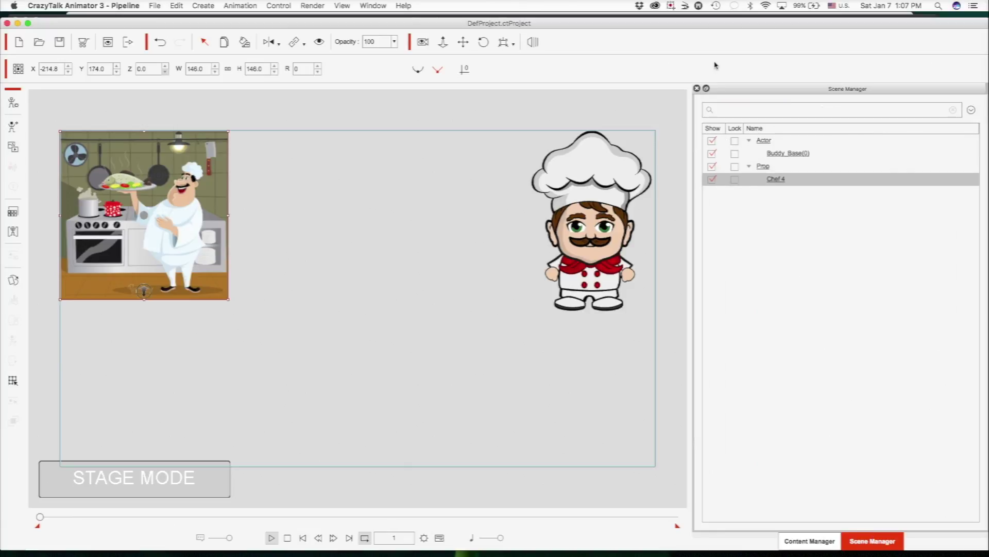
click(735, 179)
click(273, 301)
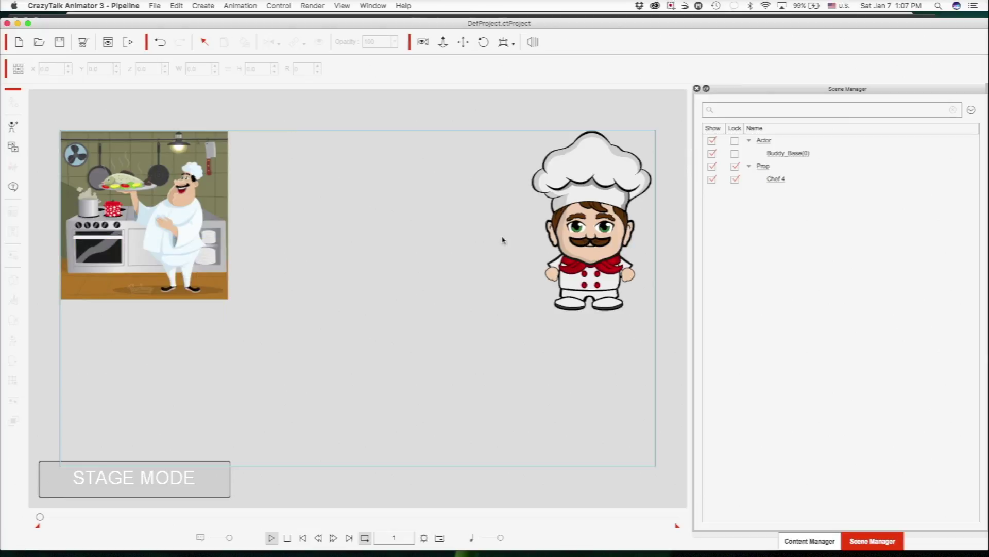
Try the chef character beneath the reference image, and place it at about X 183, Y 22.4.
drag(581, 243, 116, 385)
click(453, 363)
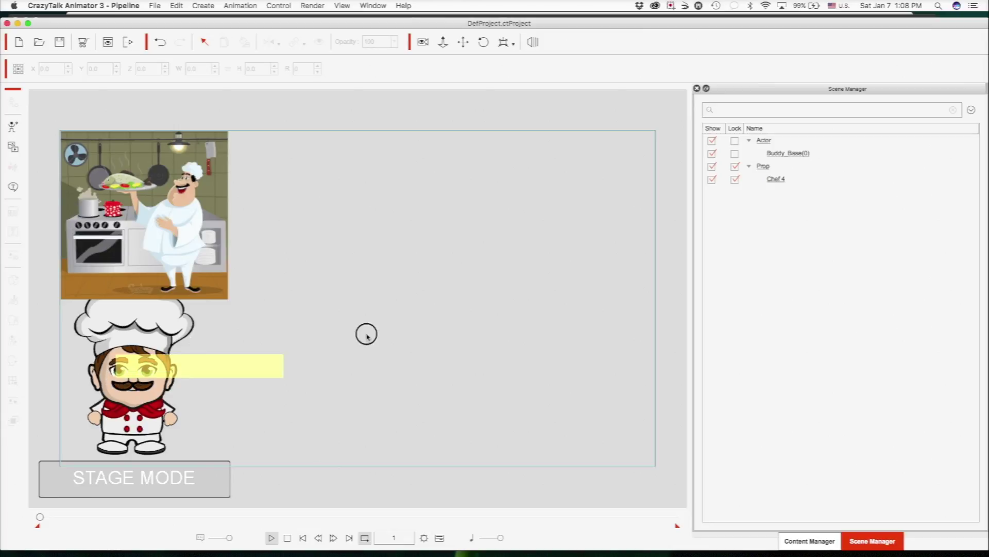
click(120, 391)
drag(120, 392, 533, 314)
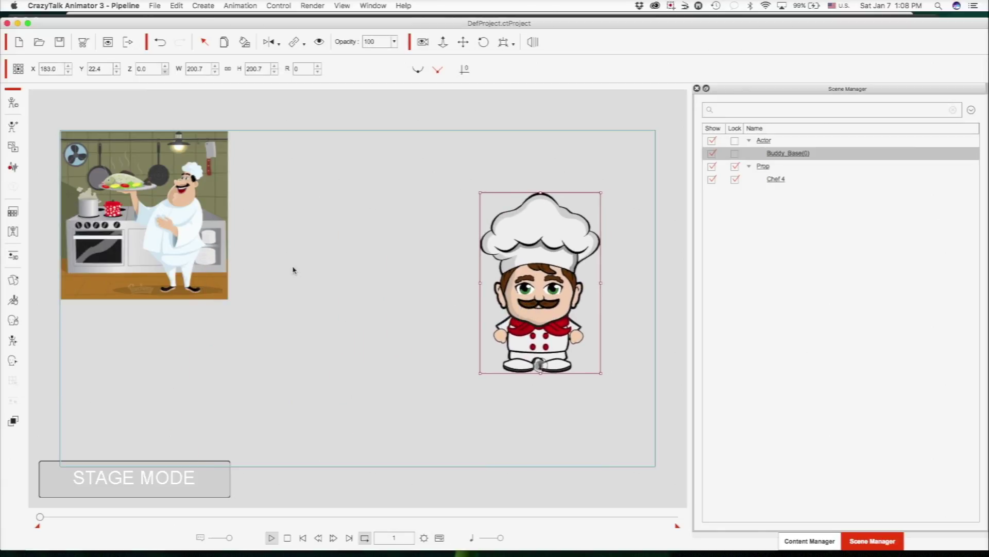
In the 3D Motion Key Editor, rotate the chef's hips so the whole body turns toward the reference image.
click(12, 256)
click(831, 325)
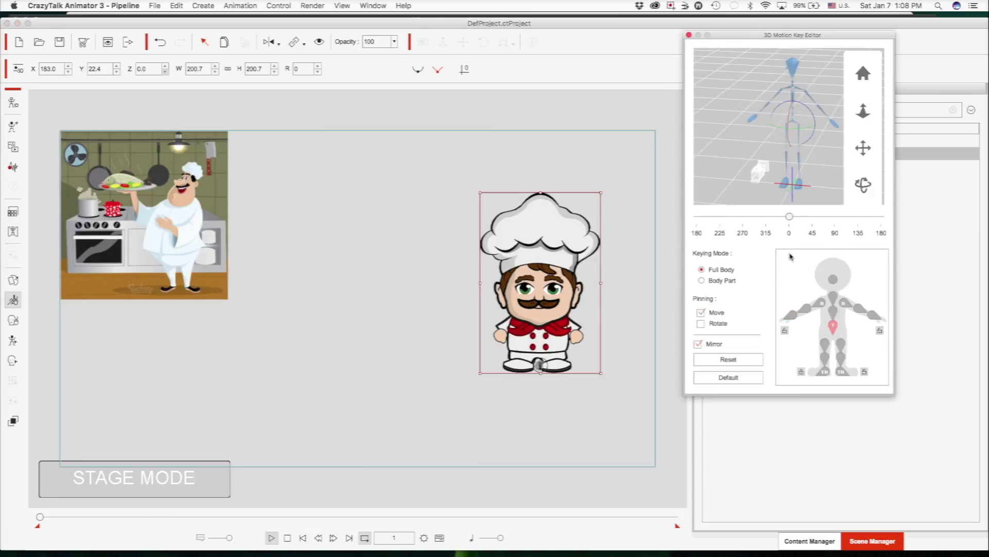
mouse_move(805, 138)
mouse_down()
mouse_move(802, 126)
mouse_move(784, 129)
mouse_move(793, 133)
mouse_up()
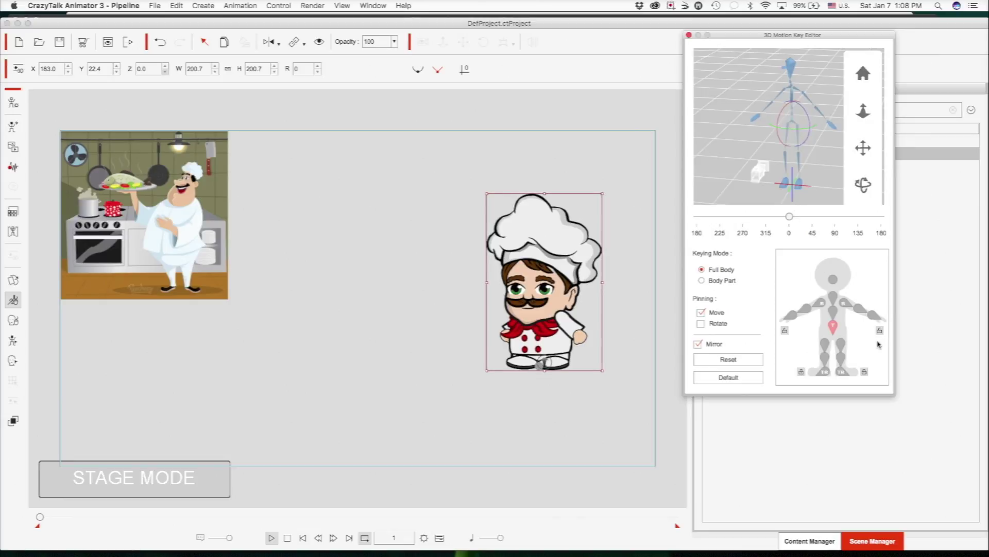
click(865, 373)
mouse_move(780, 128)
mouse_down()
mouse_move(800, 130)
mouse_move(771, 126)
mouse_move(783, 134)
mouse_up()
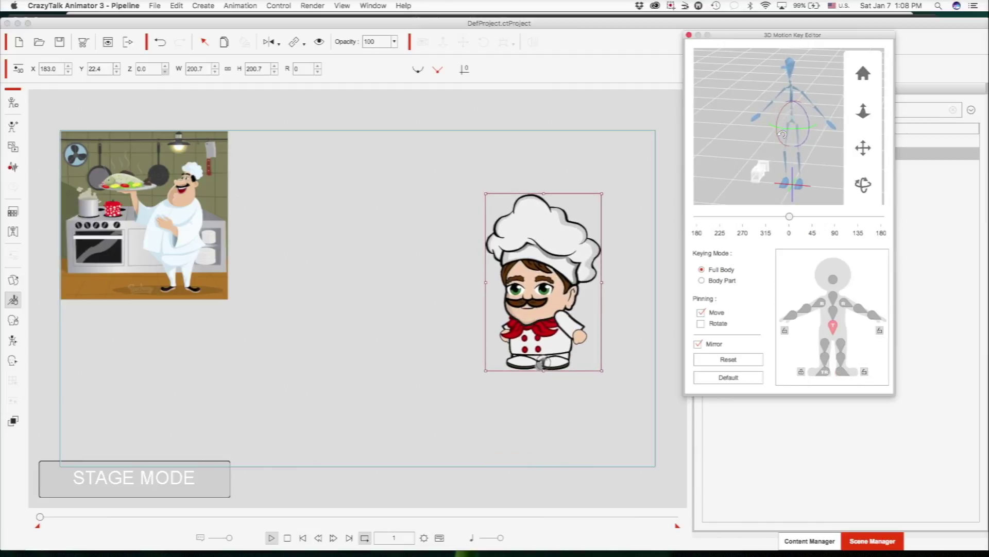
click(758, 378)
Set the character angle to about 315, turn mirroring off and rotate the chef's back foot so it lies flat.
drag(789, 216, 767, 217)
click(844, 371)
mouse_move(798, 187)
mouse_down()
mouse_move(852, 185)
mouse_move(799, 192)
mouse_up()
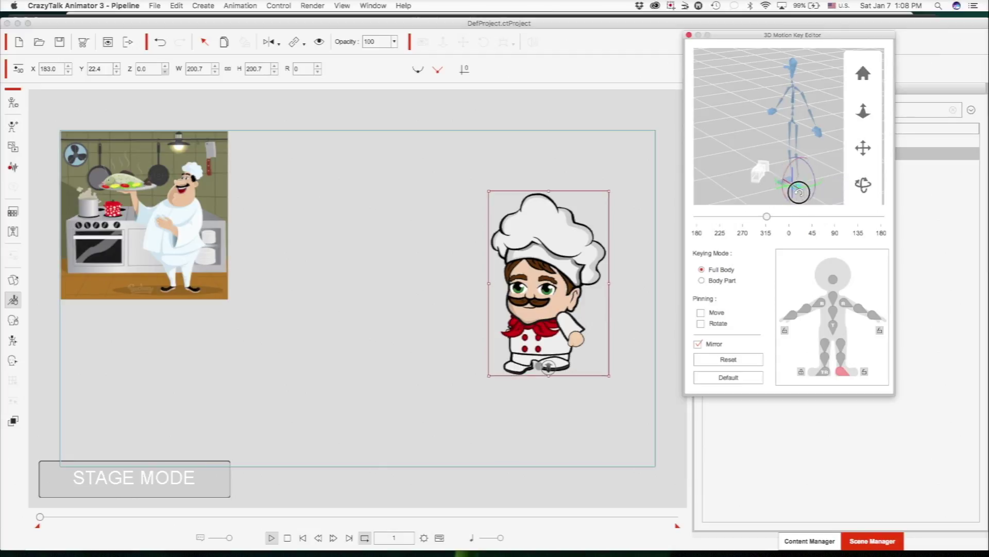
click(730, 361)
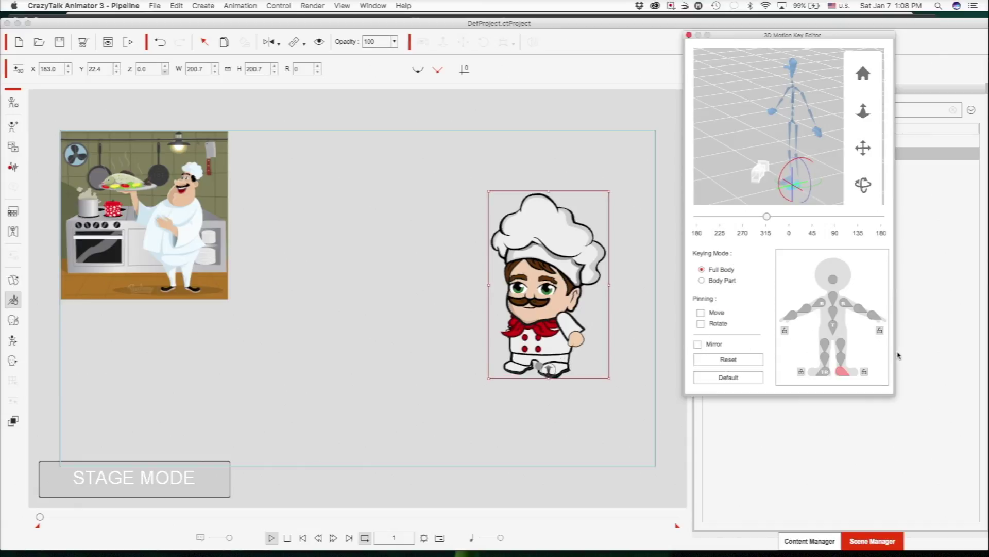
drag(793, 185, 839, 181)
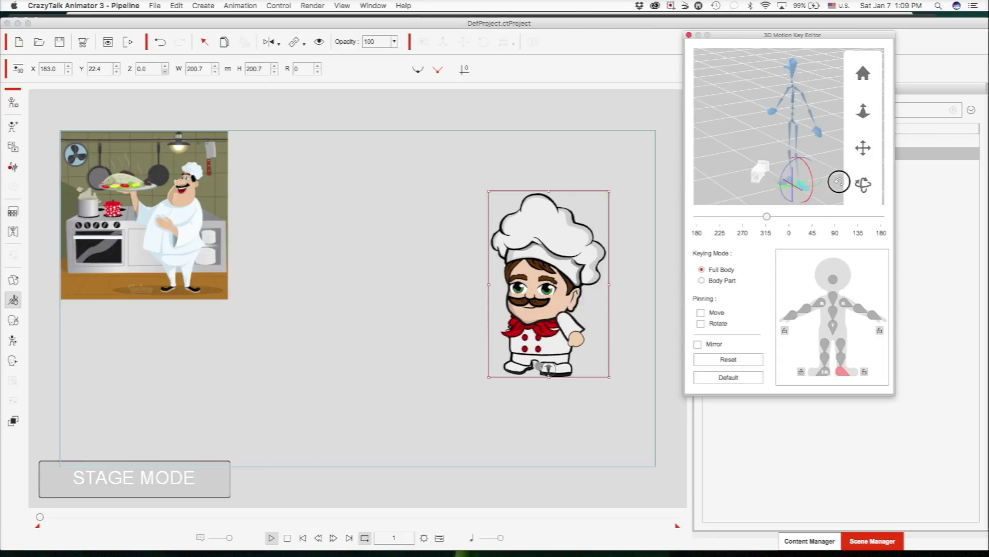
drag(839, 181, 840, 184)
Rotate the chef's front foot flat to match the back one and close the 3D Motion Key Editor.
click(824, 372)
drag(801, 184, 775, 186)
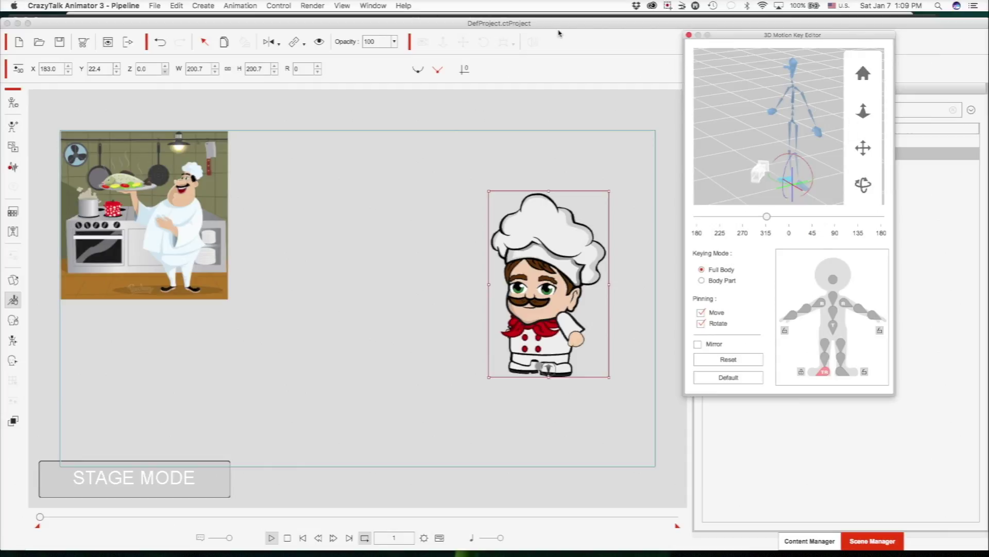
click(689, 35)
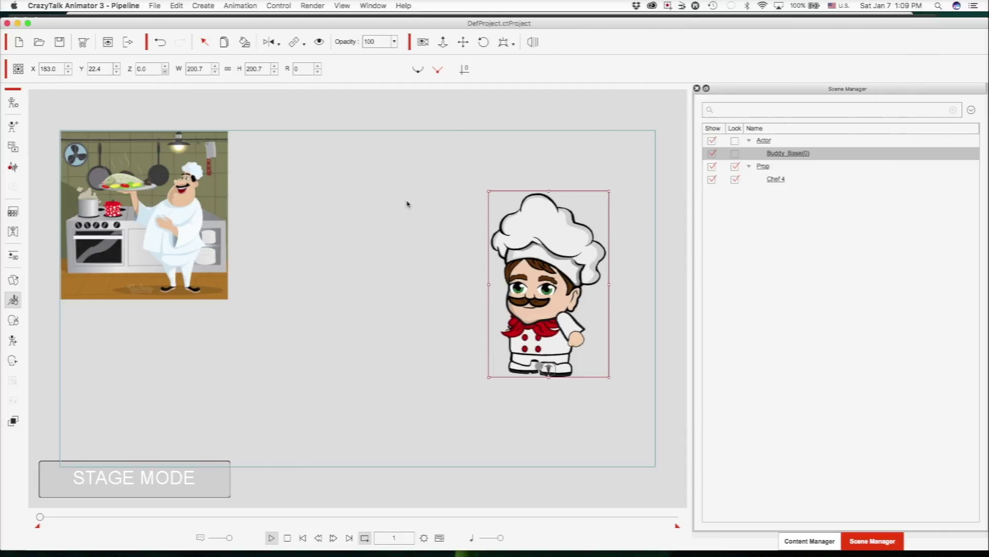
In the 2D Motion Key Editor's Pose mode, lean the chef's torso slightly backward, undoing the first attempt.
click(13, 341)
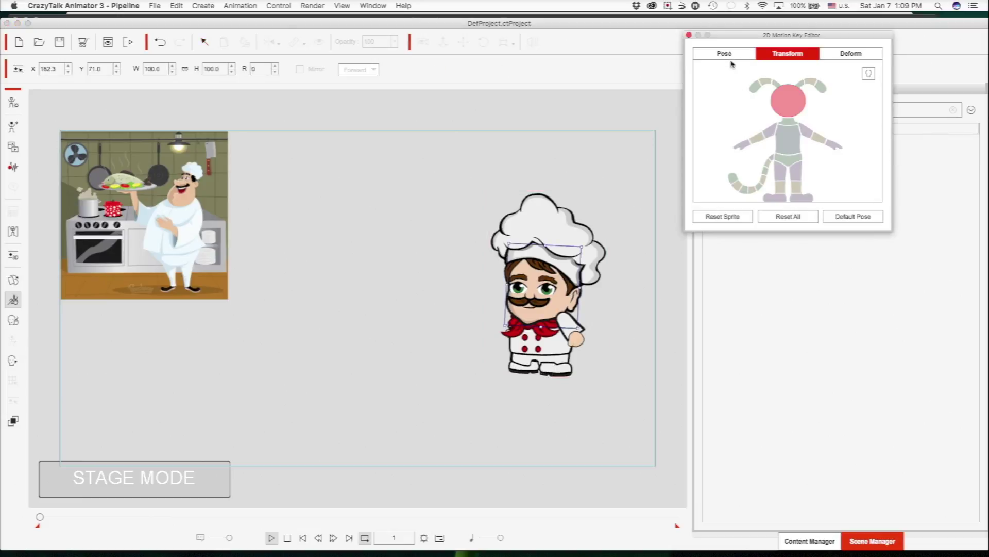
click(726, 55)
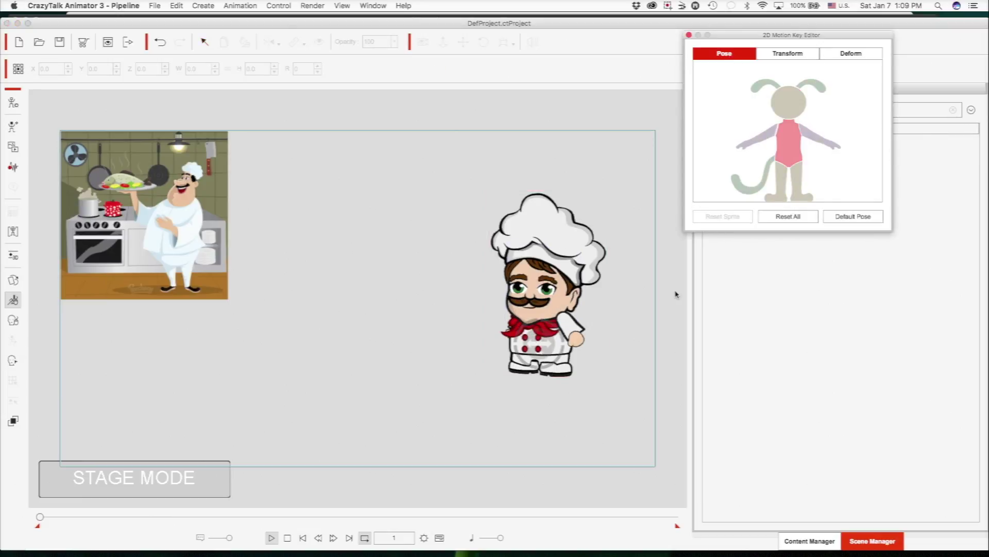
drag(552, 328, 547, 344)
key(super+z)
drag(553, 336, 553, 335)
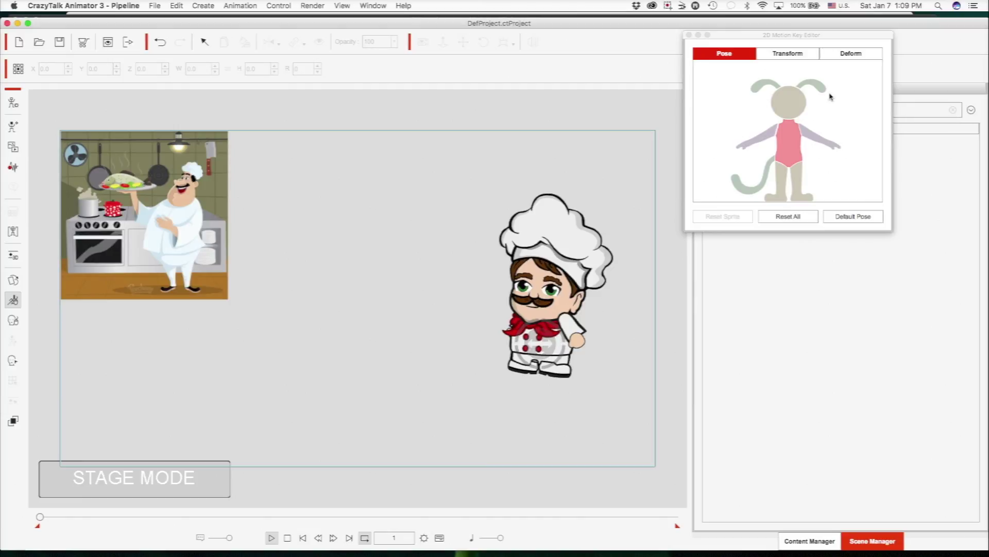
In Transform mode, spread the chef's feet apart, placing the back foot at about X 203.2, Y 23.3 with rotation 357.
drag(729, 40, 748, 162)
click(801, 176)
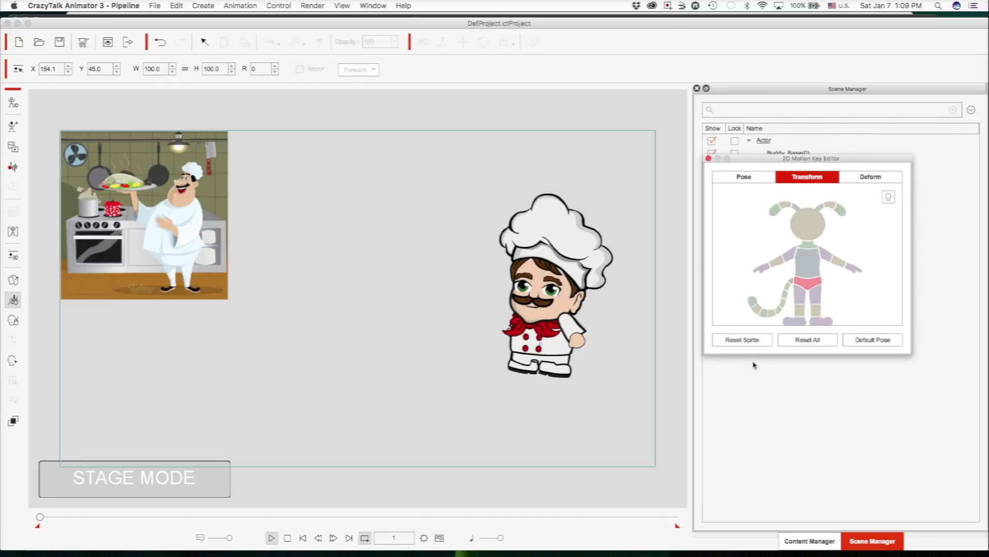
click(787, 322)
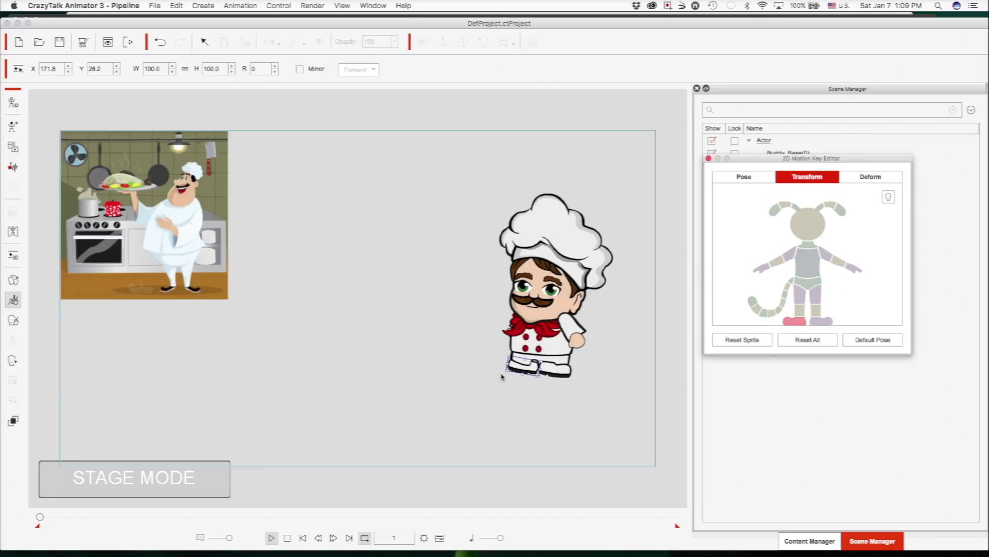
drag(505, 373, 579, 385)
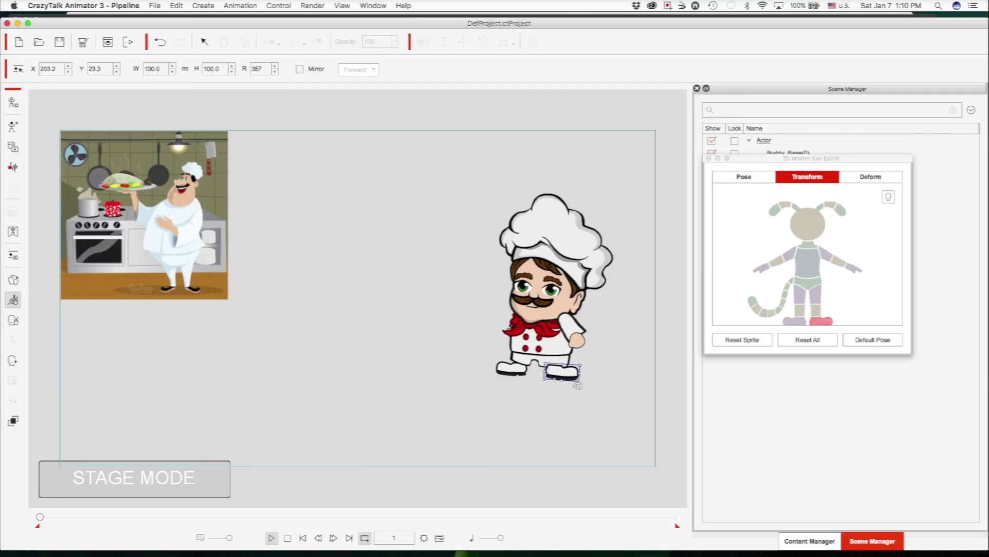
Move the upper part of the chef's back arm slightly lower on the shoulder.
click(573, 325)
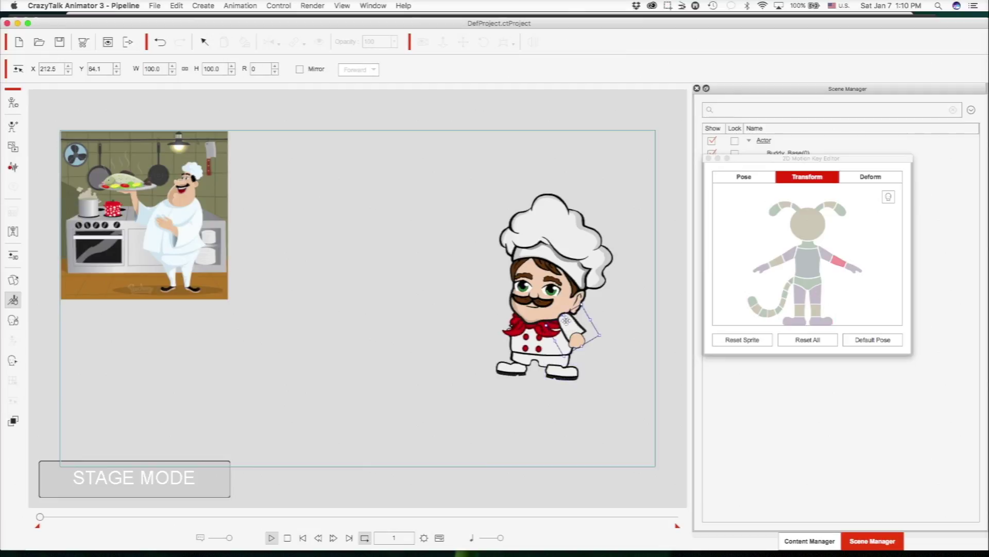
click(826, 257)
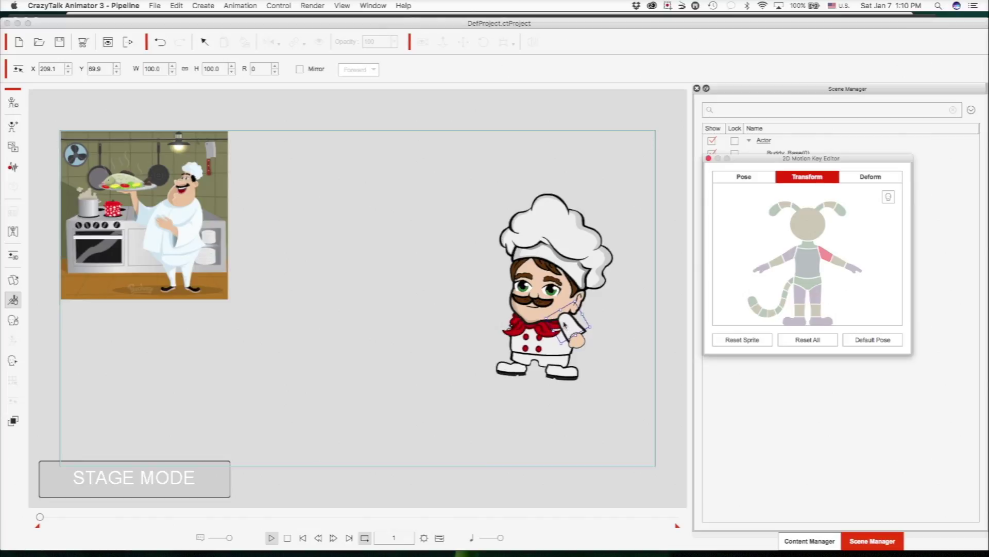
drag(565, 324, 566, 329)
Bend the back arm's forearm across the belly with rotation about 105, width 84, at about X 213, Y 54.3.
click(838, 265)
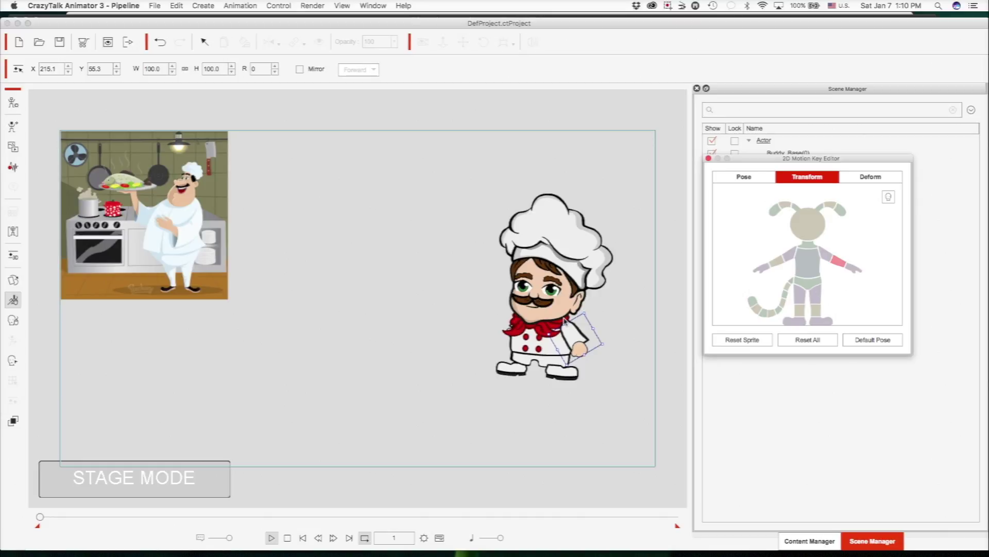
drag(604, 338, 576, 358)
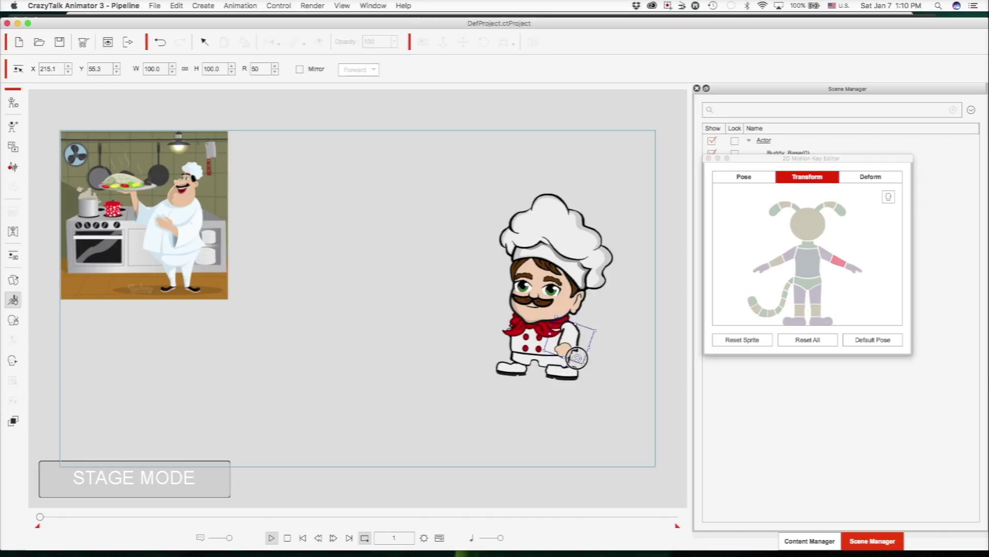
drag(546, 363, 484, 403)
drag(486, 442, 553, 470)
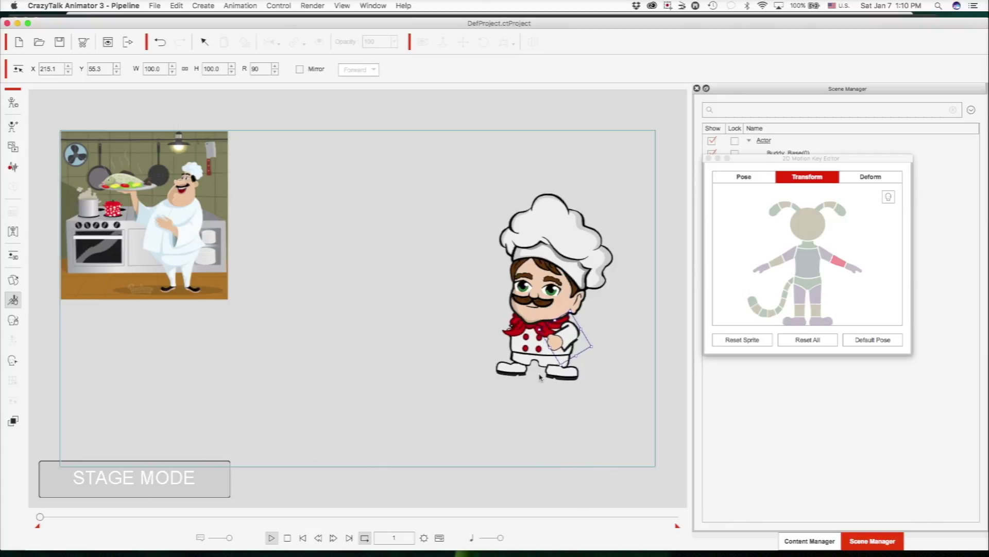
drag(555, 320, 589, 342)
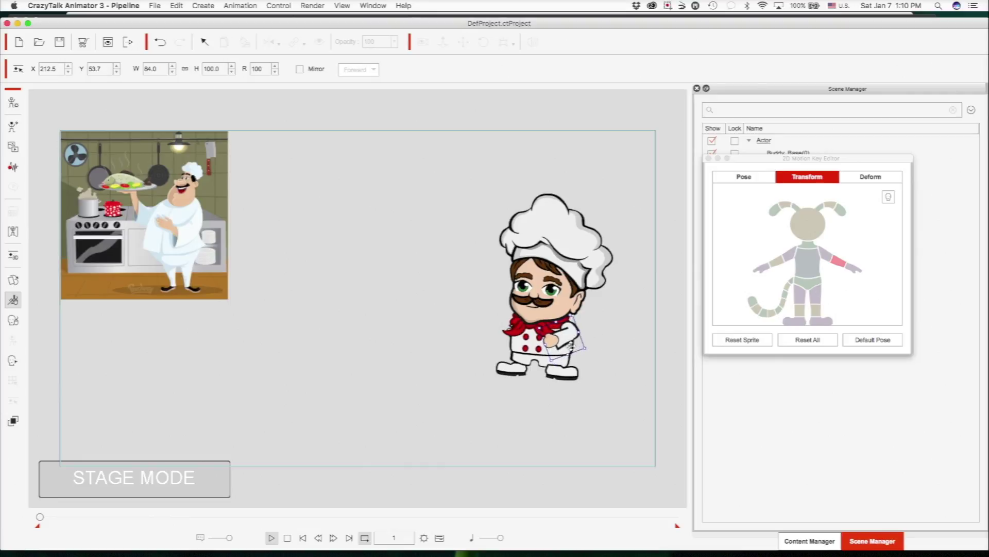
drag(561, 339, 585, 343)
Move the front (right) upper arm outward from the shoulder to about X 160.8, Y 64.6 and set its height to 122.
click(790, 255)
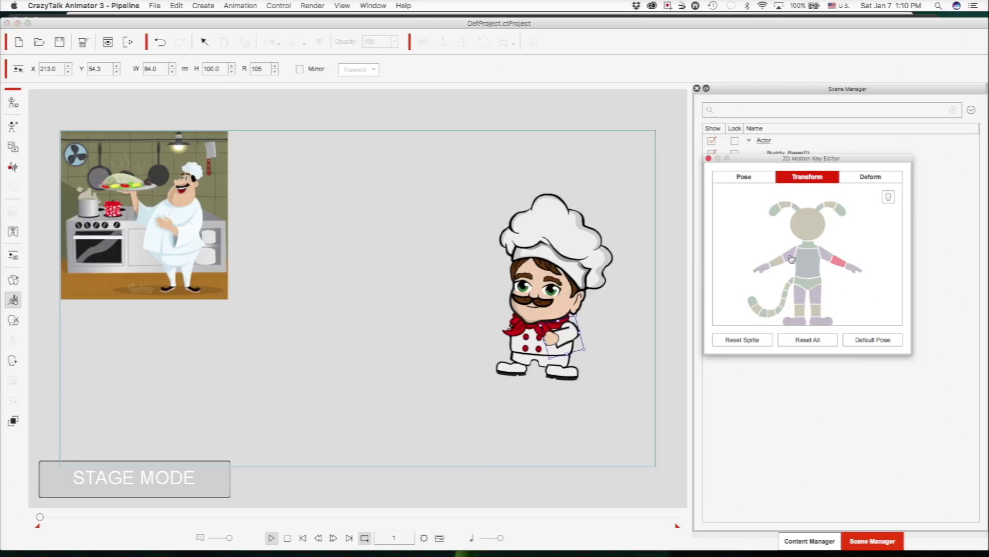
drag(518, 328, 512, 334)
key(super+z)
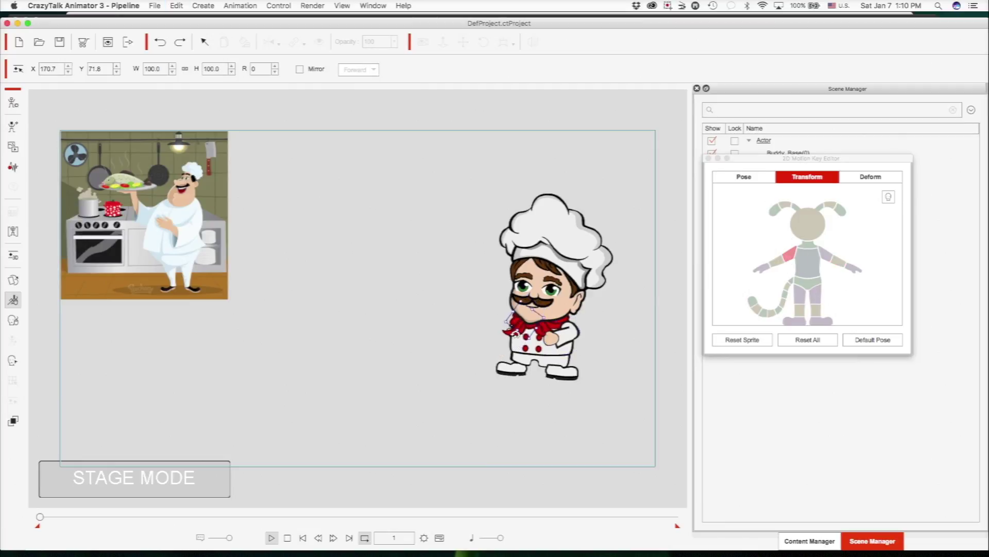
mouse_move(522, 323)
mouse_down()
mouse_move(512, 328)
mouse_move(522, 321)
mouse_up()
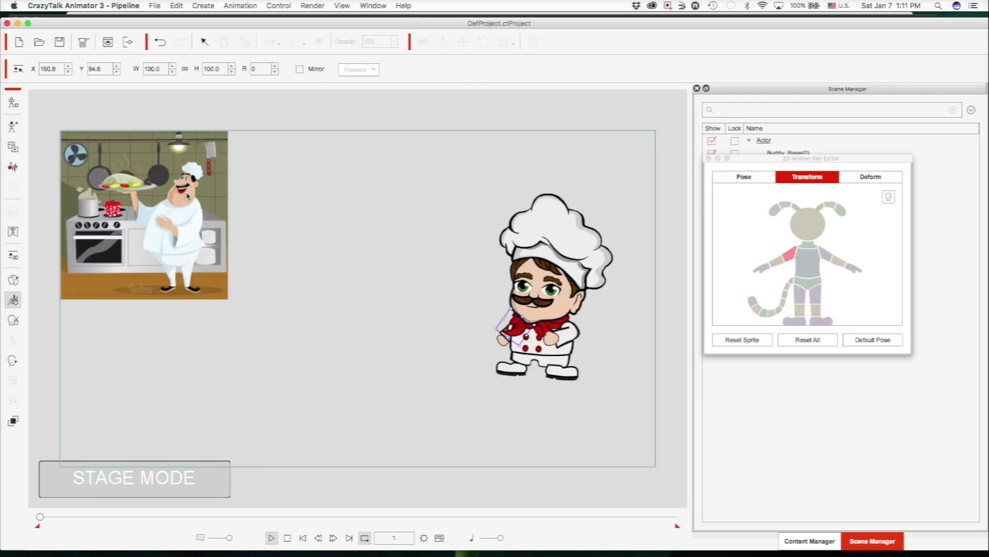
click(231, 67)
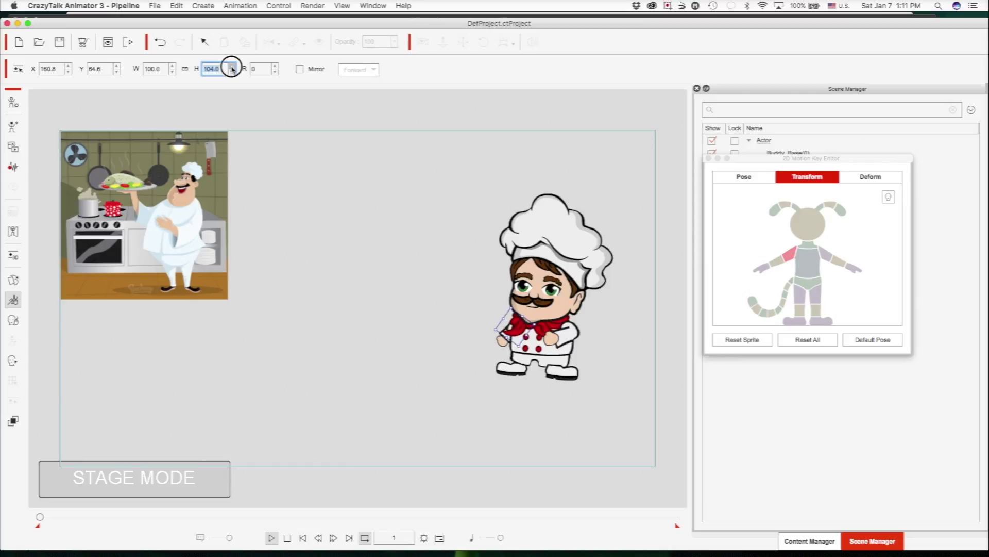
click(232, 68)
click(232, 67)
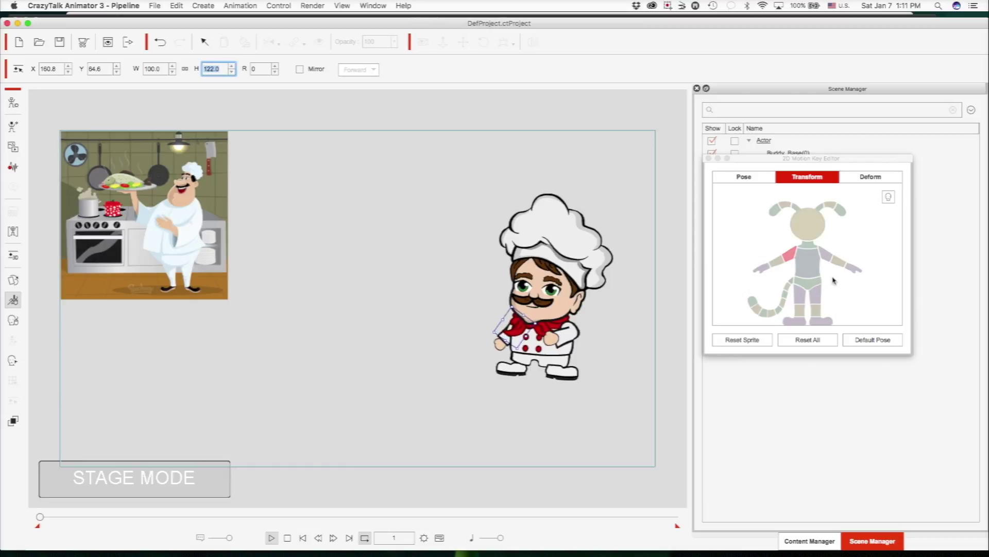
Set the front forearm's height to 120 and nudge the front upper arm to about X 159.8, Y 62.5.
click(779, 265)
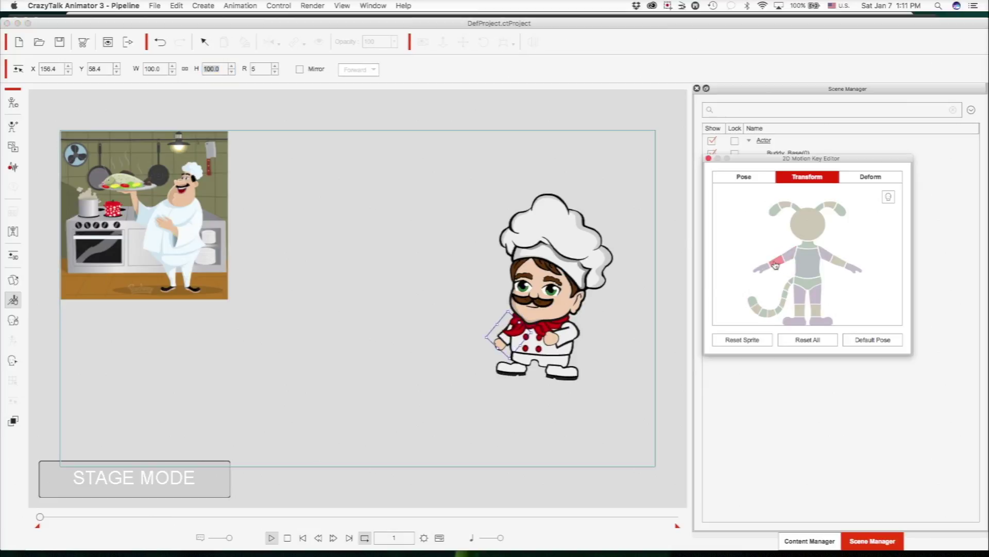
click(232, 66)
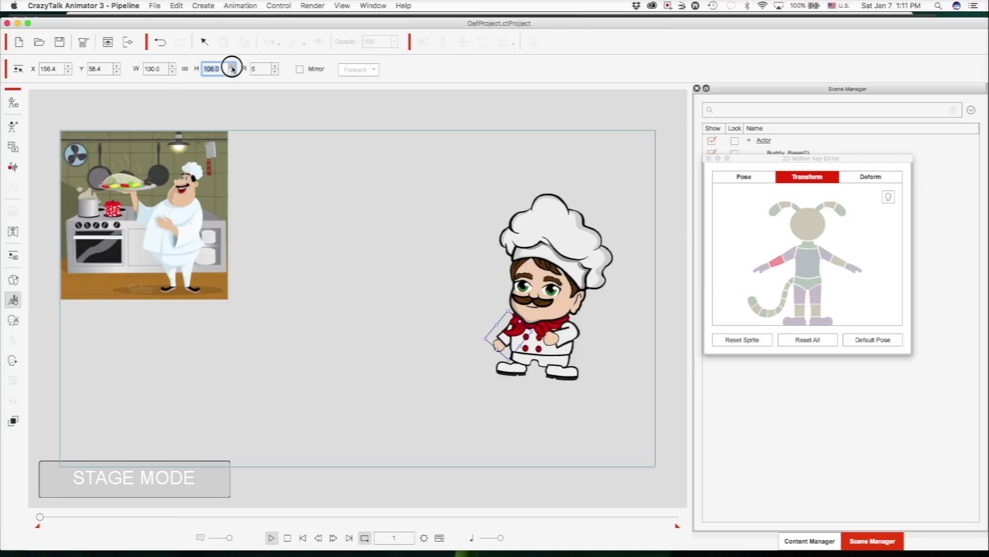
drag(233, 67, 232, 67)
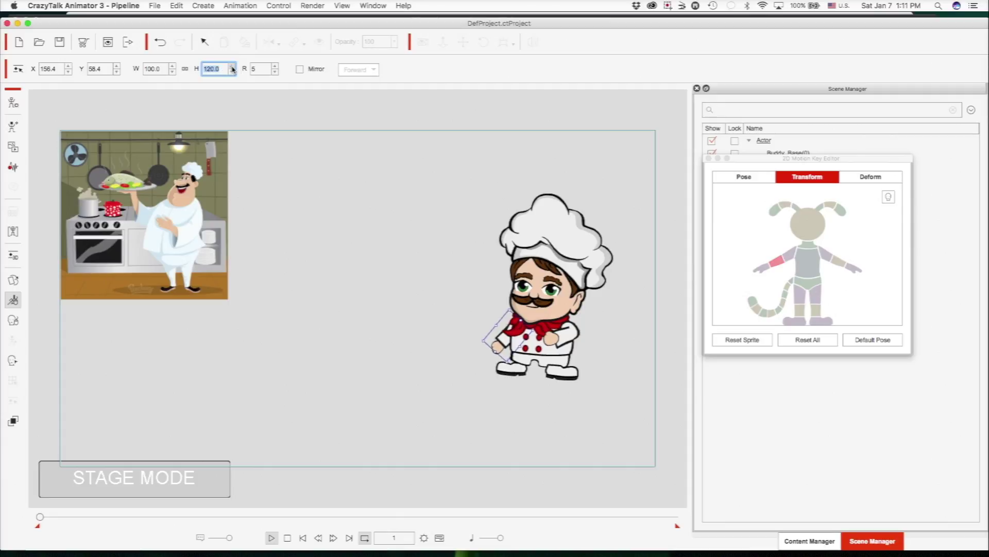
click(793, 255)
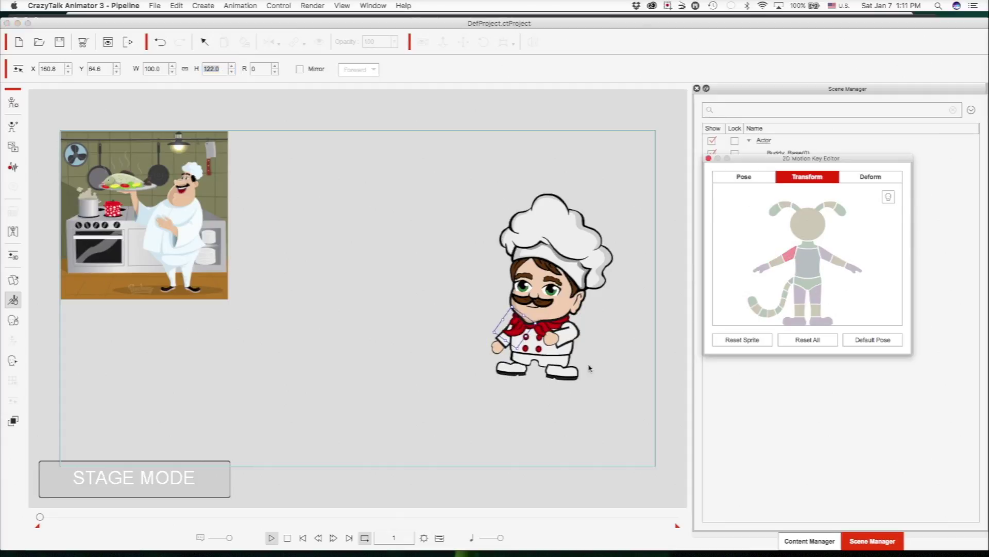
drag(513, 336, 512, 338)
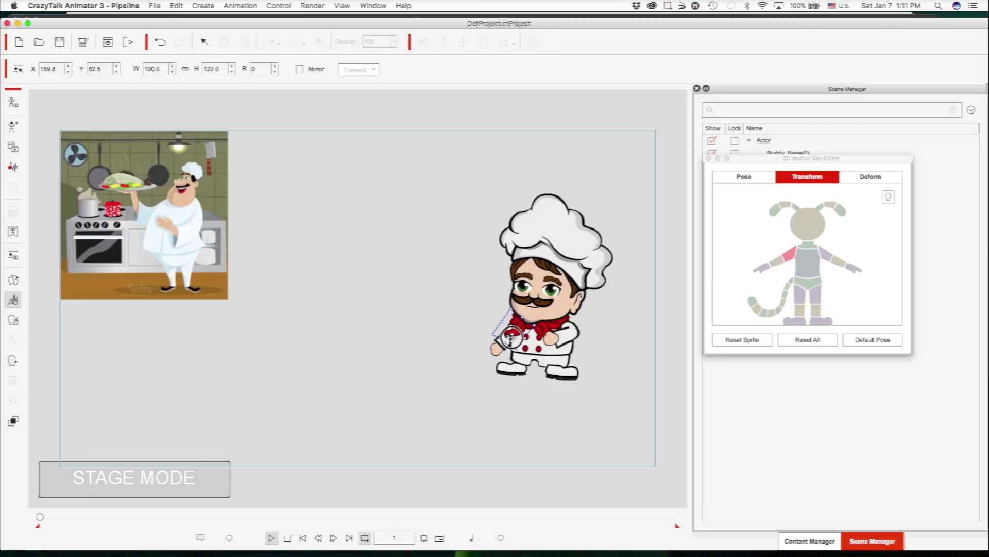
Raise the front forearm by rotating it to about 86, placed at about X 151.2, Y 61.5.
click(776, 260)
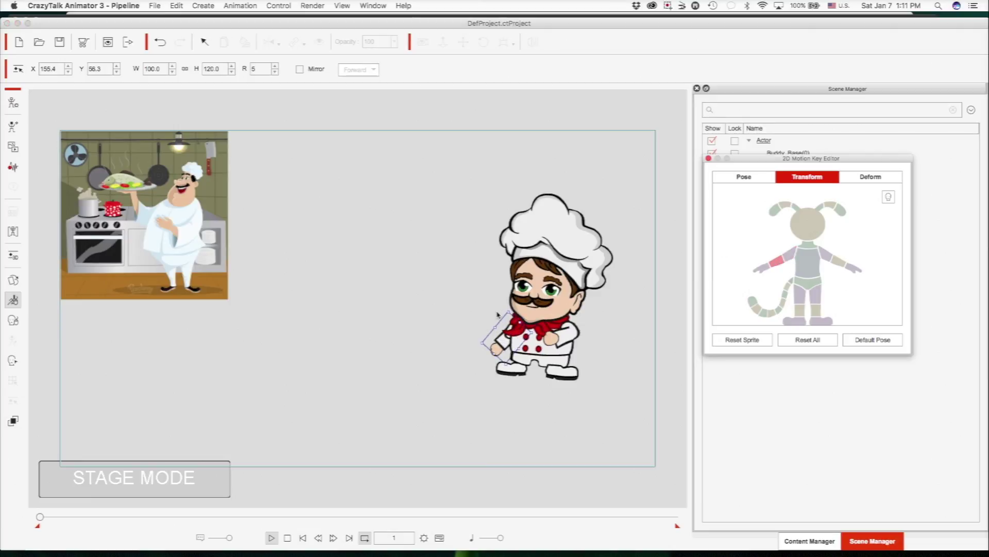
mouse_move(503, 310)
mouse_down()
mouse_move(518, 312)
mouse_move(521, 326)
mouse_move(493, 327)
mouse_up()
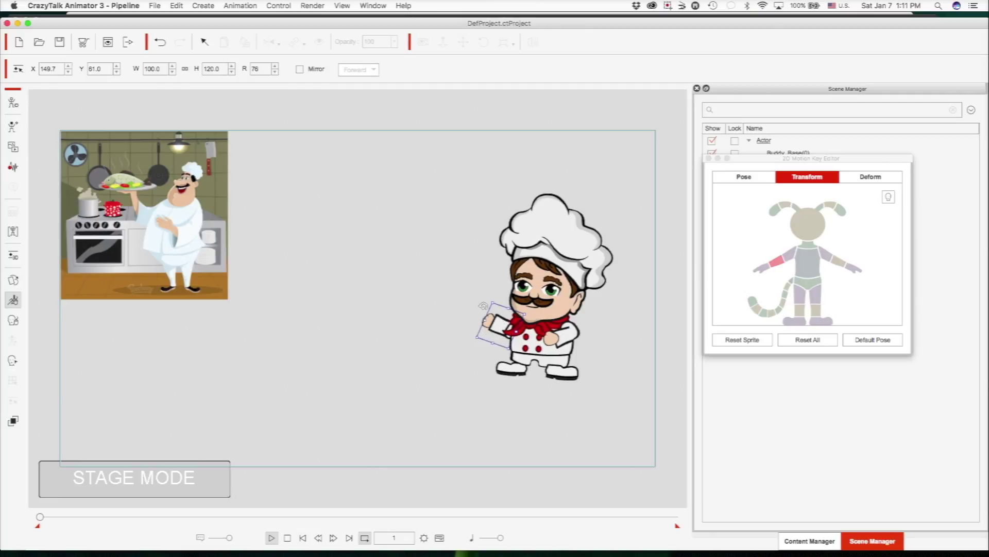
drag(486, 301, 500, 322)
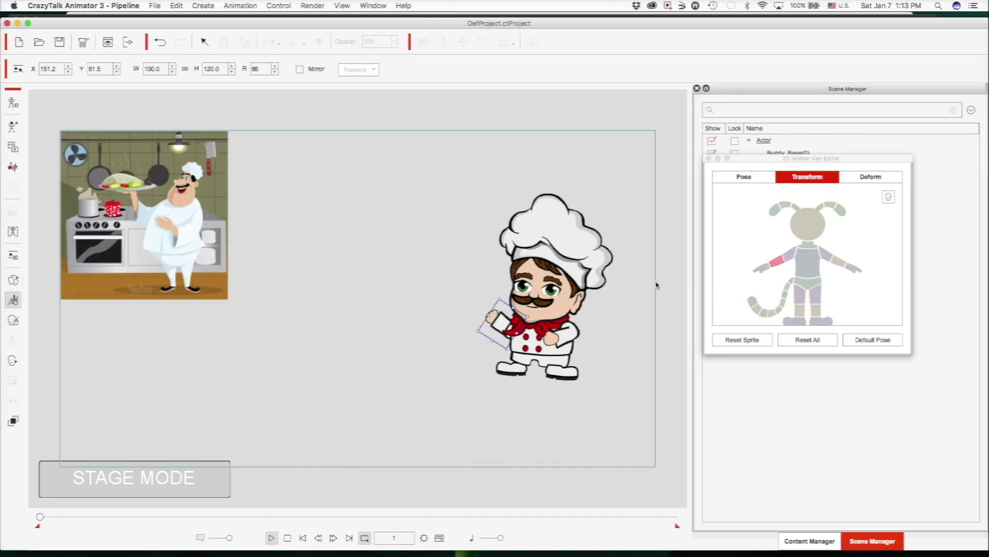
Lengthen the front upper arm to height 147 and place it at about X 155.6, Y 60.4 with rotation about 8.
click(789, 254)
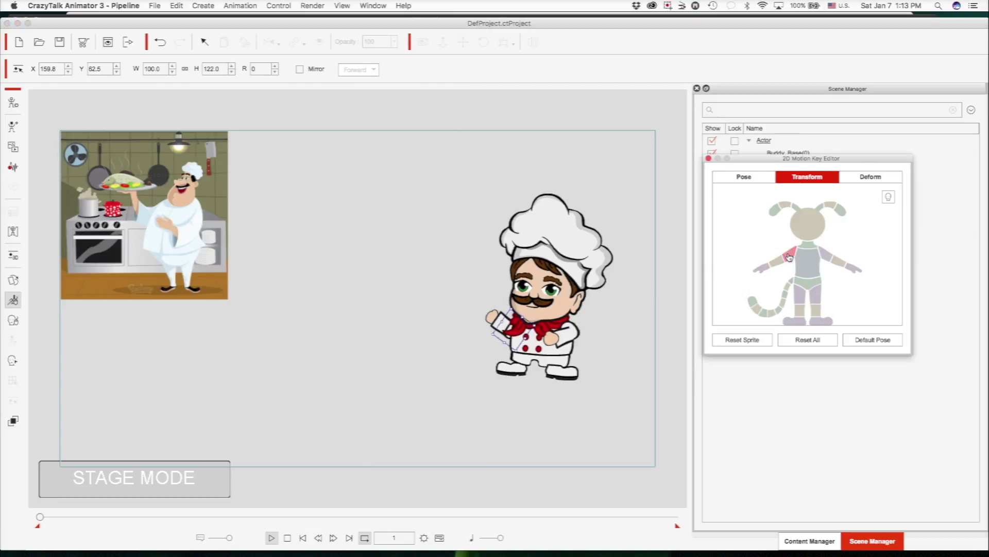
click(232, 66)
click(232, 66)
click(232, 66)
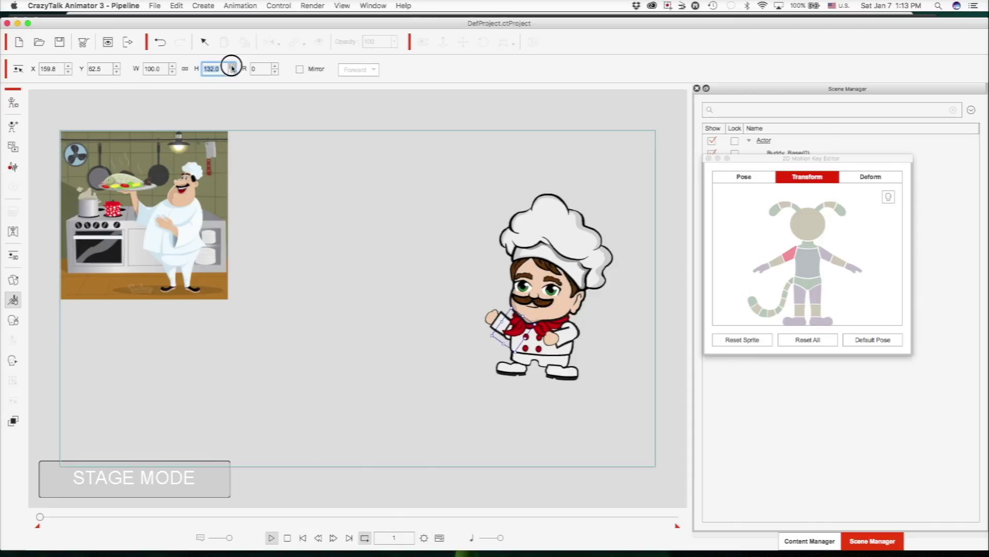
click(232, 67)
click(232, 66)
click(232, 67)
click(232, 66)
drag(513, 331, 513, 356)
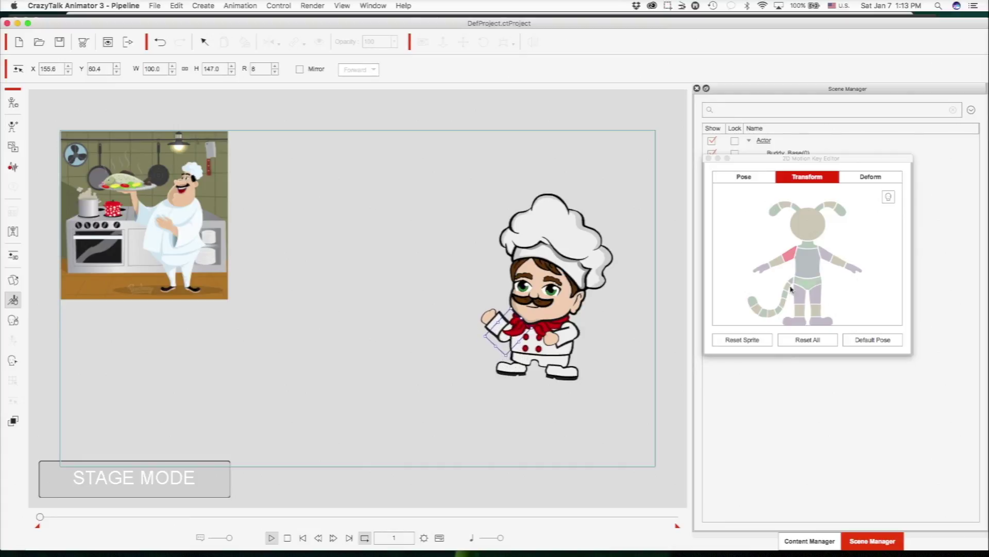
Narrow the front forearm to width about 64.9, rotate the front upper arm to about 32 and the forearm to about 68.
click(772, 265)
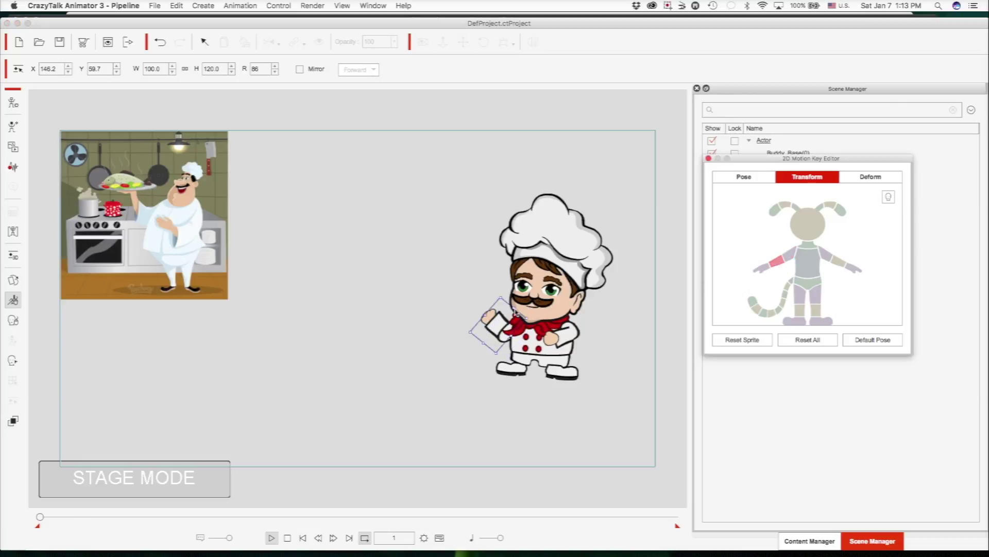
drag(515, 311, 485, 299)
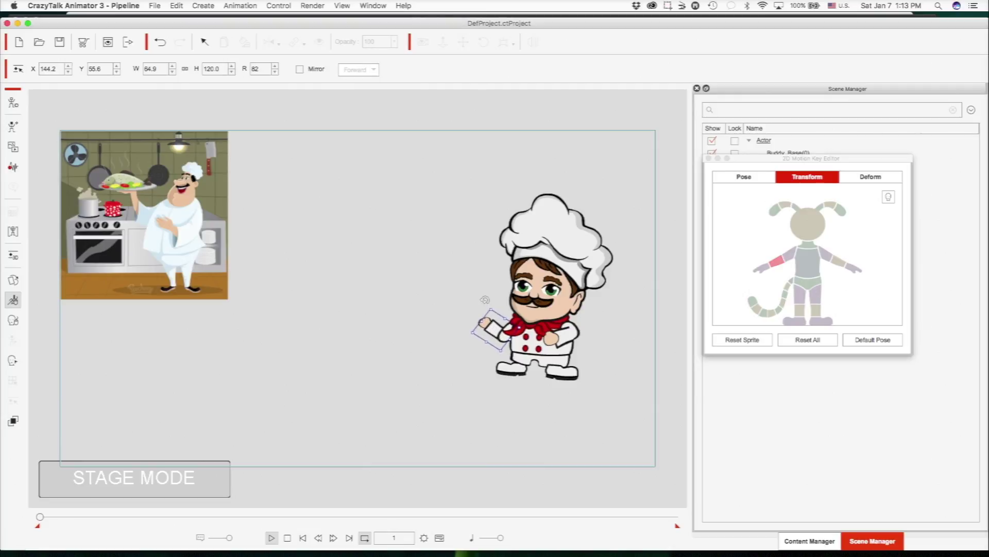
click(790, 256)
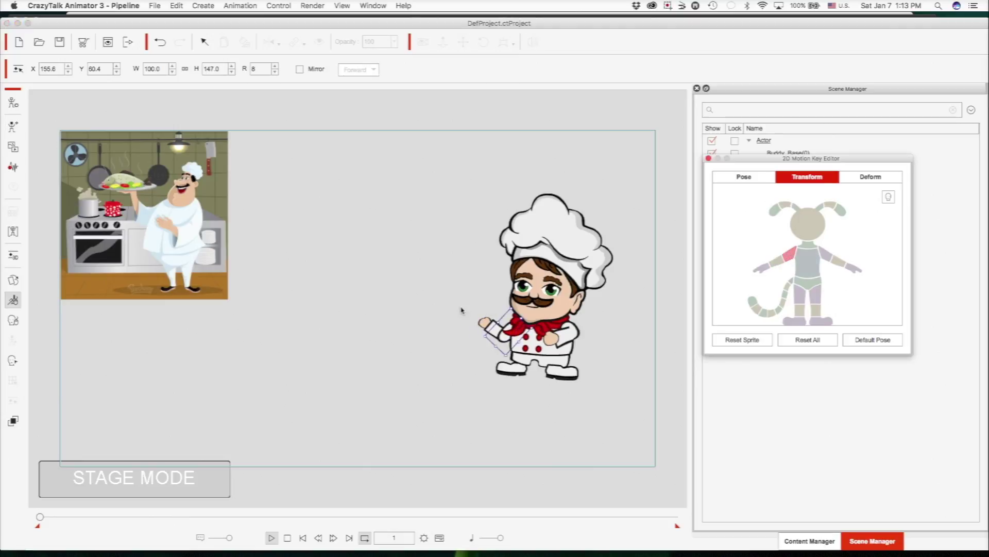
drag(511, 357, 496, 357)
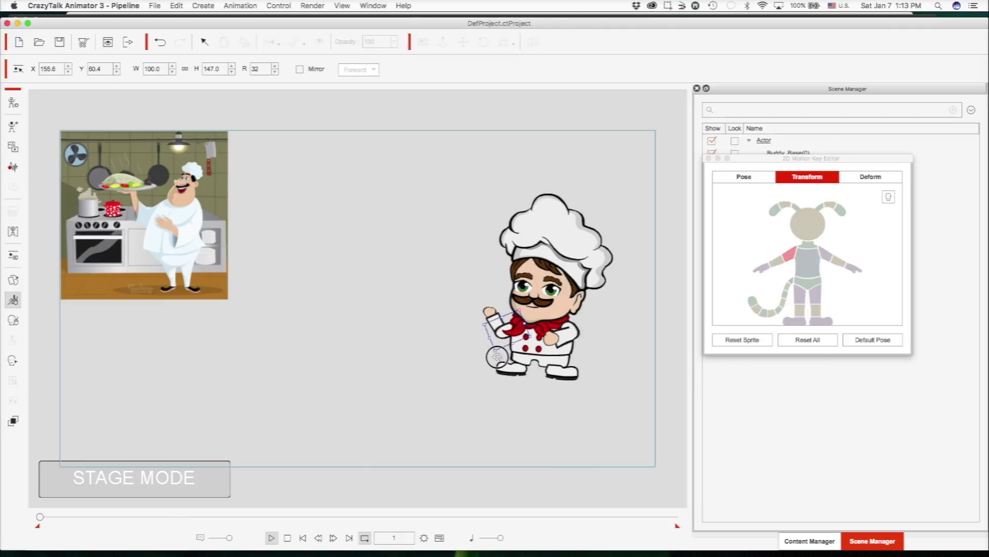
click(497, 322)
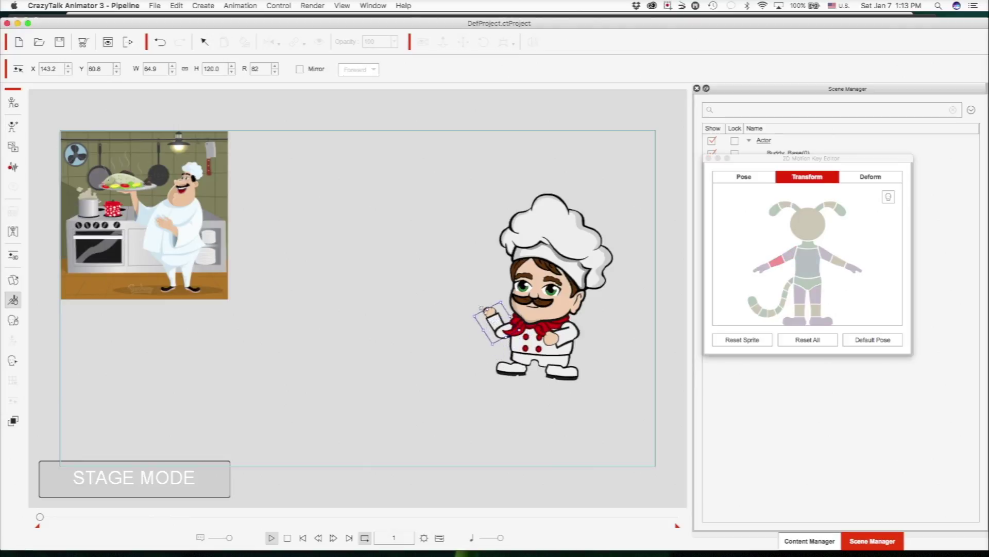
drag(476, 304, 491, 322)
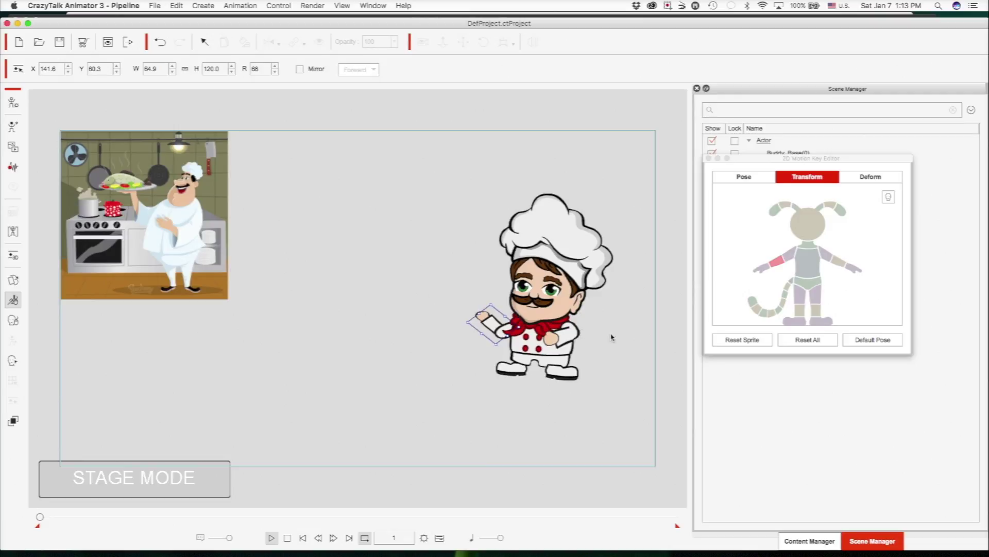
Stretch the back forearm farther across the belly to height about 125.4 at about X 208.3, and close the 2D Motion Key Editor.
click(838, 262)
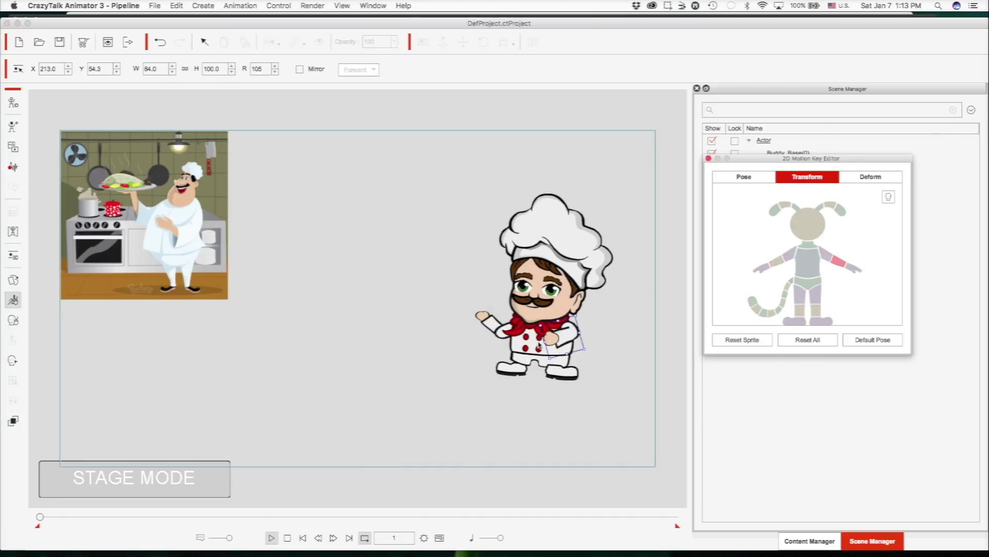
mouse_move(545, 341)
mouse_down()
mouse_move(533, 348)
mouse_move(543, 341)
mouse_up()
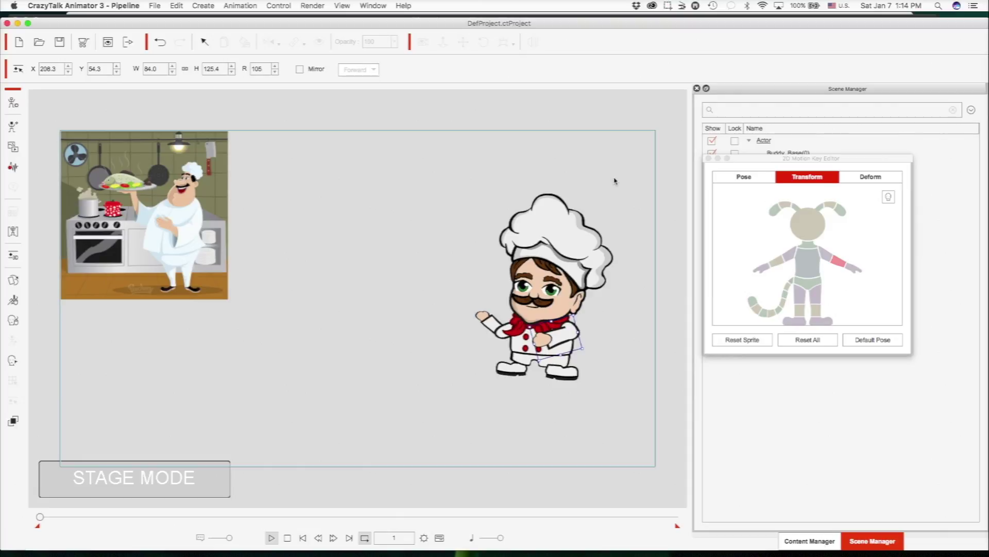
click(709, 158)
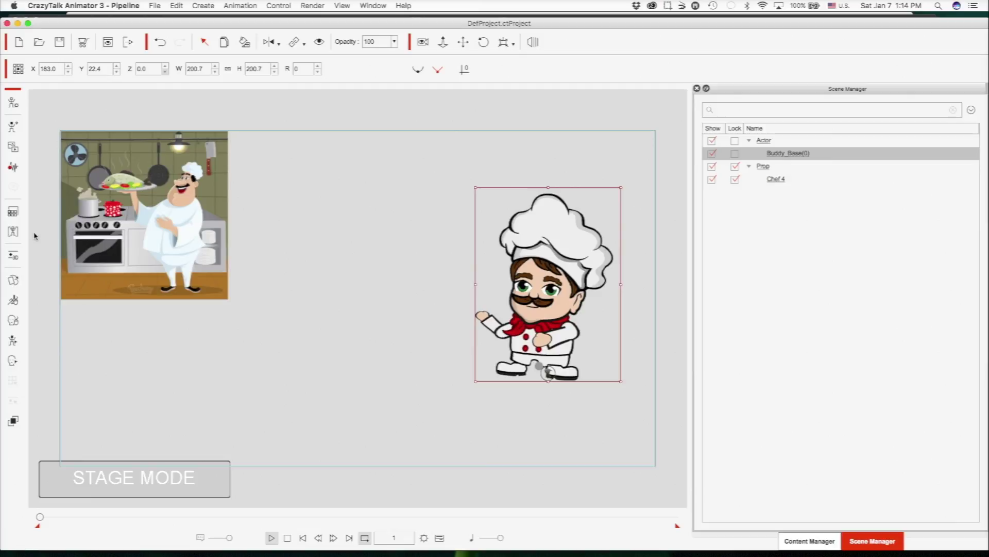
In the Runtime Composer, hide the bones and activate the joint mask on the front arm's elbow.
click(13, 231)
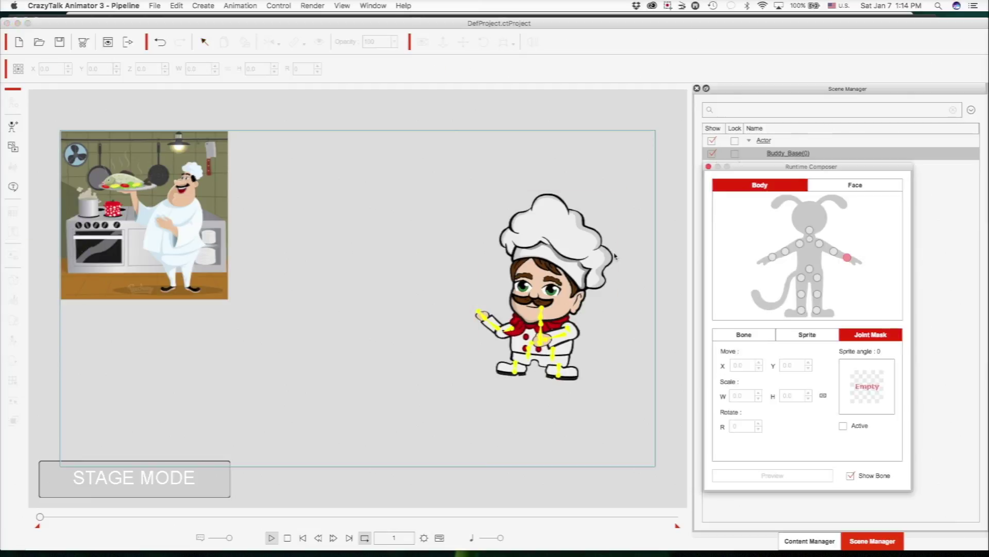
click(850, 476)
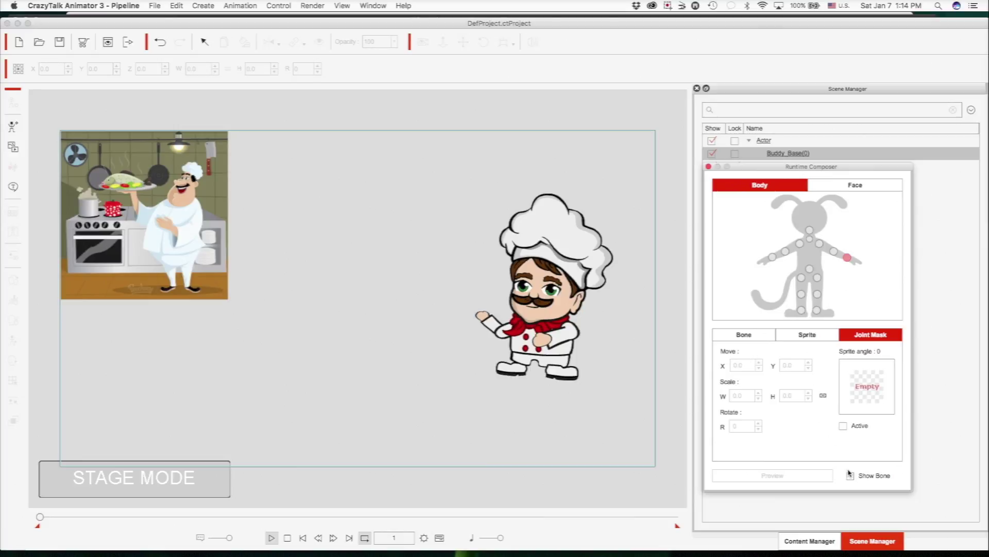
click(785, 252)
click(843, 426)
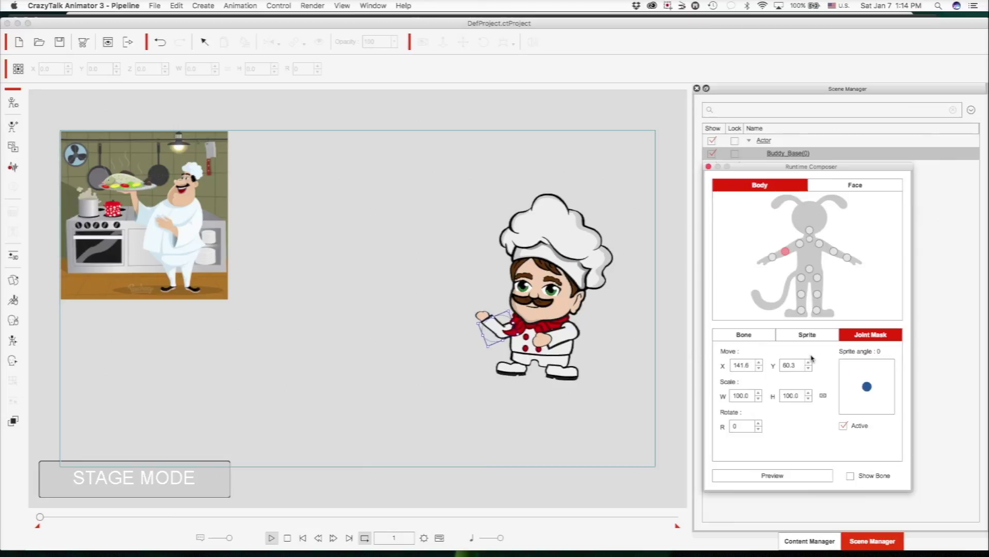
click(817, 311)
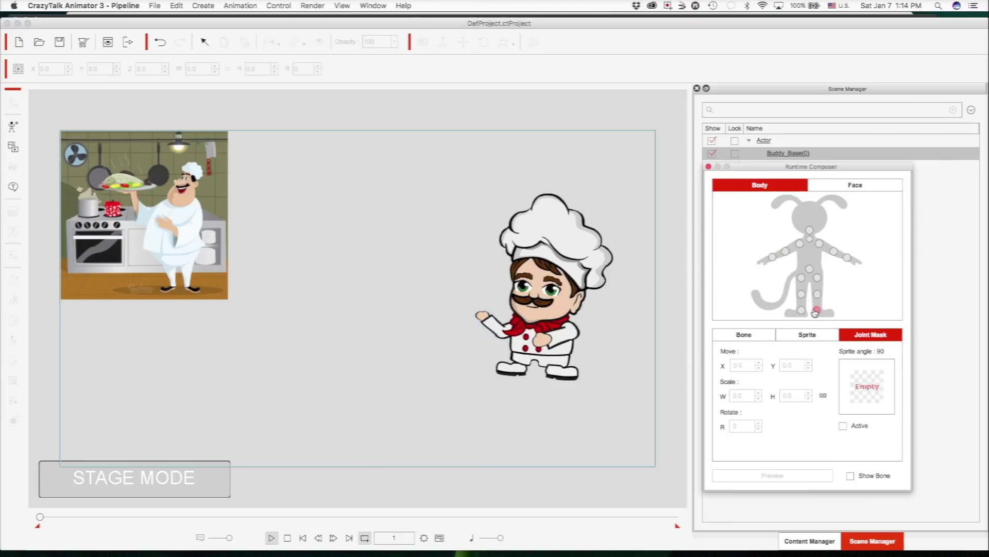
click(843, 425)
click(844, 426)
Close the Runtime Composer and, in the 2D Motion Key Editor, move the front forearm to about X 142.1, Y 58.7.
click(708, 167)
click(485, 322)
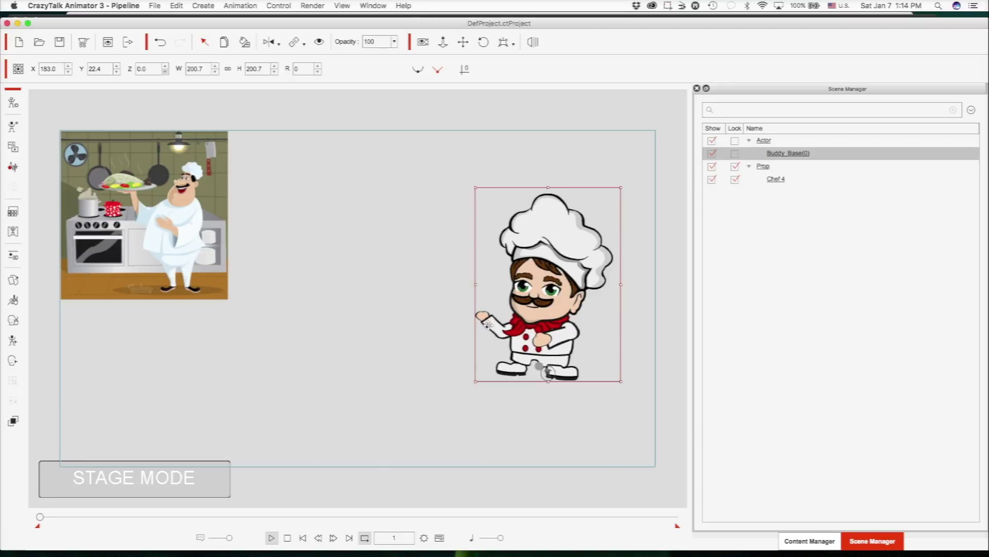
click(13, 340)
click(777, 271)
drag(482, 322, 482, 322)
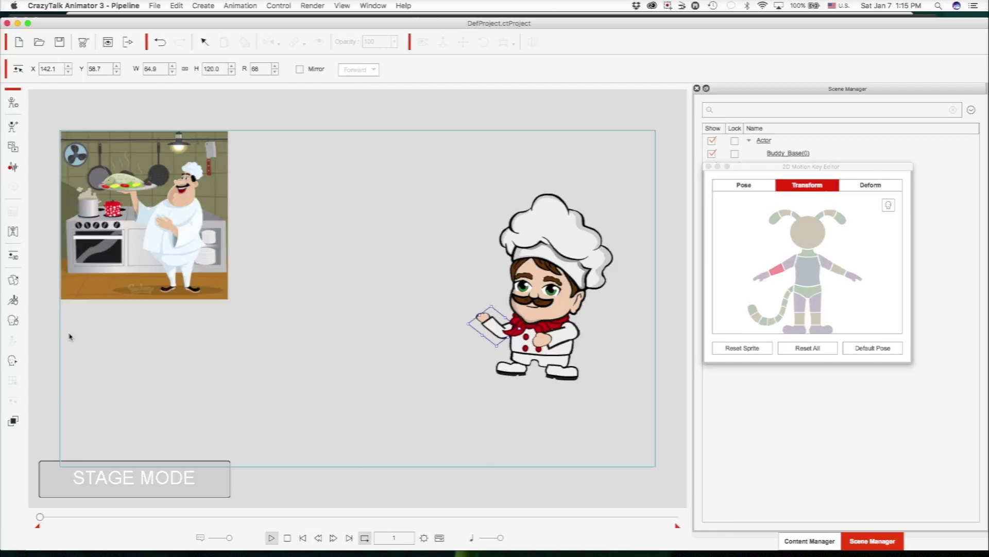
In the Sprite Editor, replace the chef's raised right hand with the 07_Pat sprite.
click(13, 280)
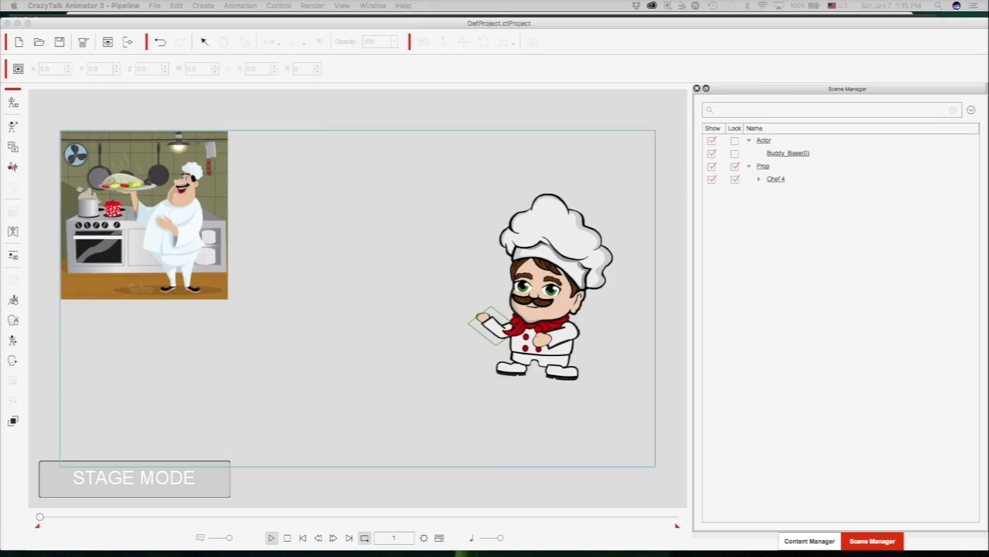
drag(454, 41, 553, 84)
drag(755, 91, 749, 90)
click(703, 211)
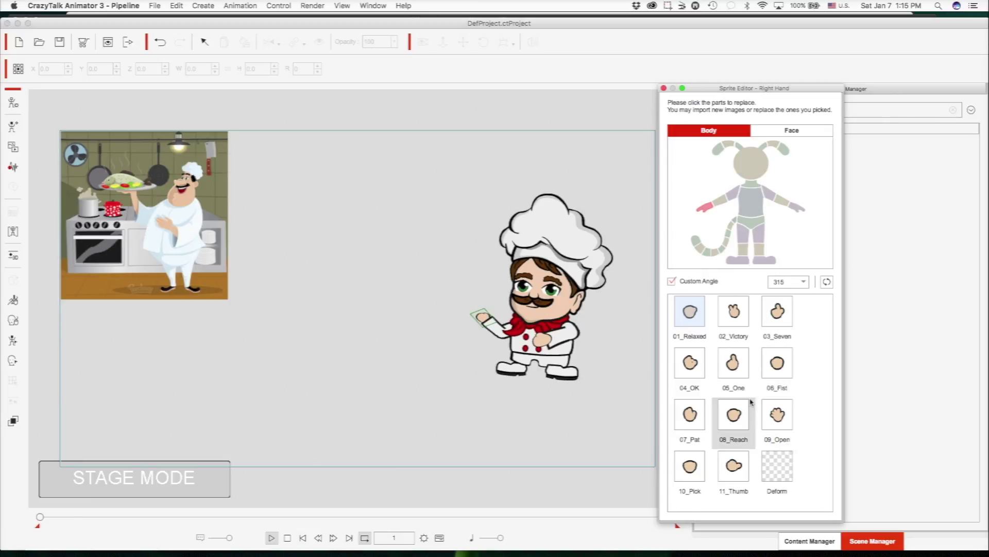
click(689, 420)
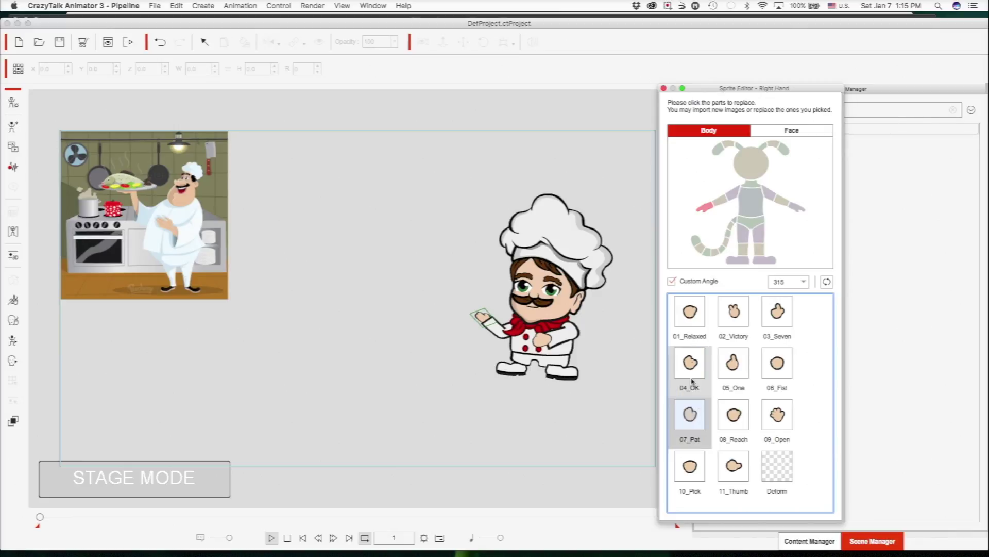
Replace the chef's left hand on the belly with the 09_Open sprite and close the Sprite Editor.
click(539, 344)
click(538, 344)
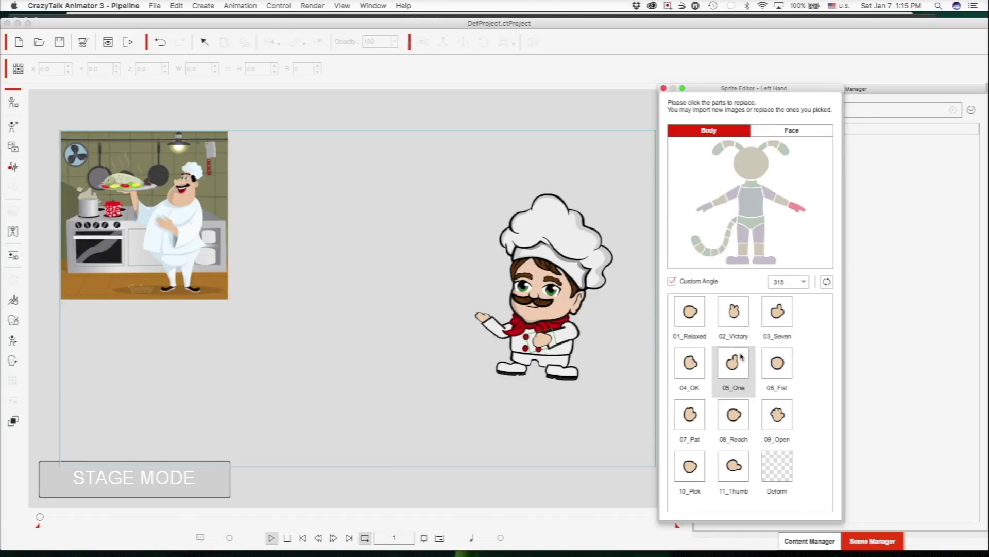
click(778, 416)
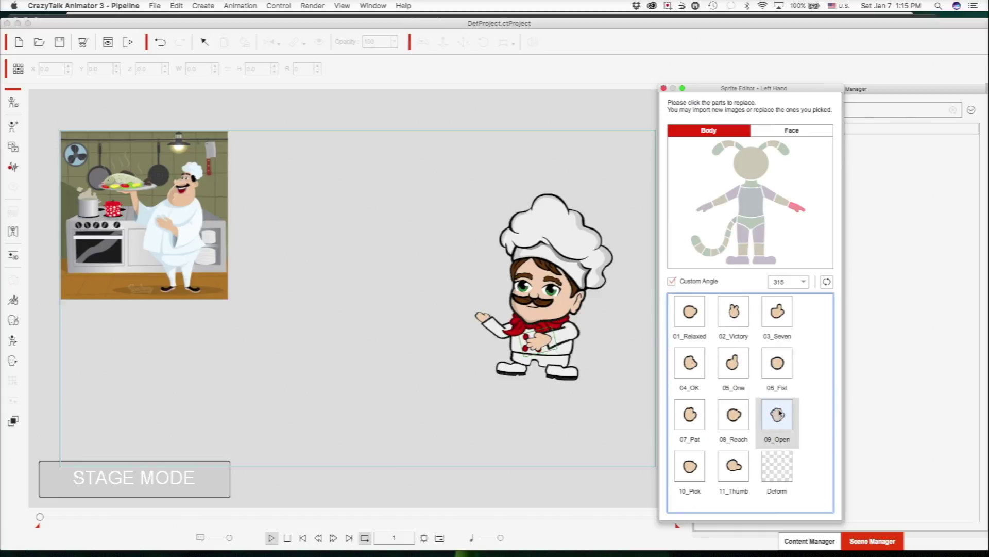
click(665, 89)
In the Layer Editor, order the chef's left hand behind the left forearm, and close the editor.
click(14, 420)
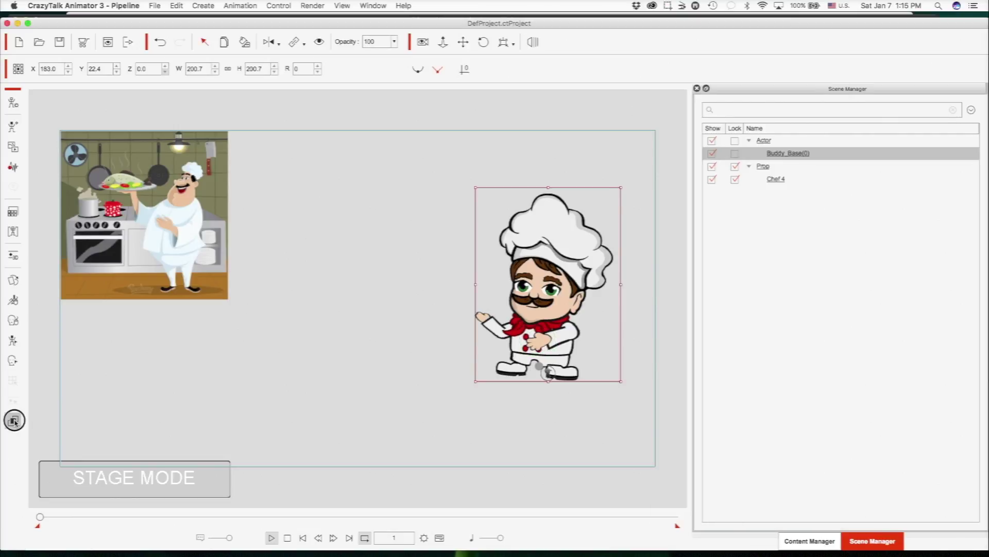
click(853, 292)
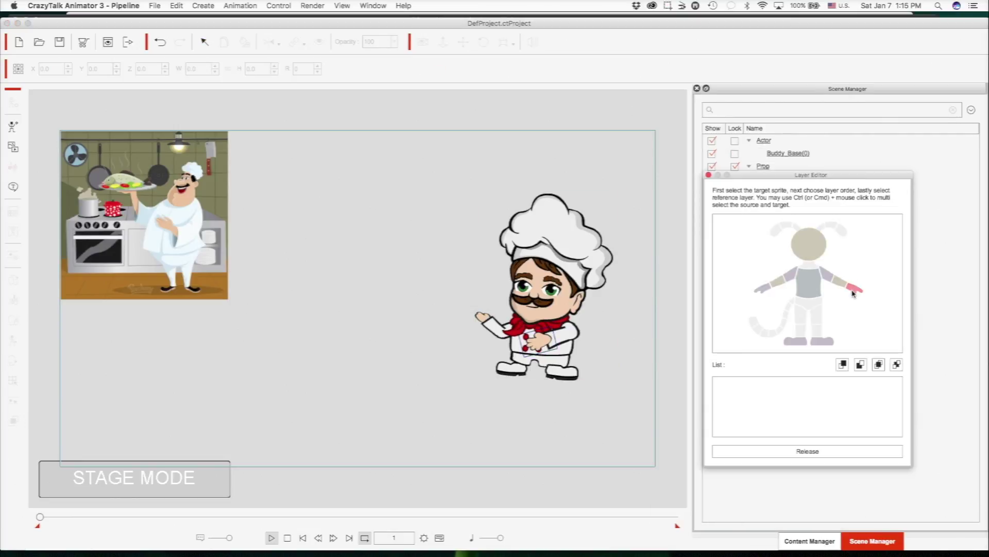
click(861, 366)
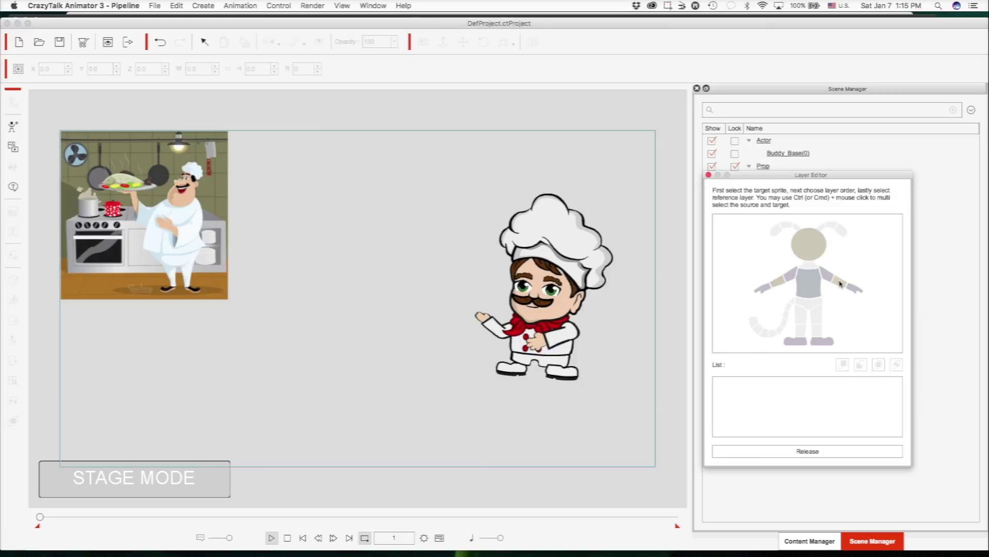
click(708, 175)
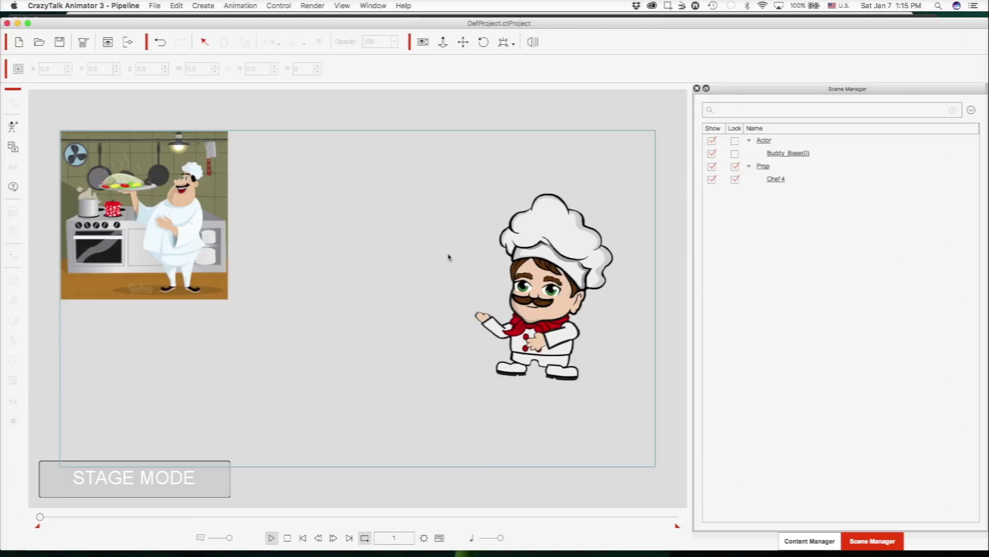
In the 2D Motion Key Editor, transform the raised right hand to about X 127.7, Y 70.9, size 125.2 and rotation 305.
click(487, 318)
click(12, 341)
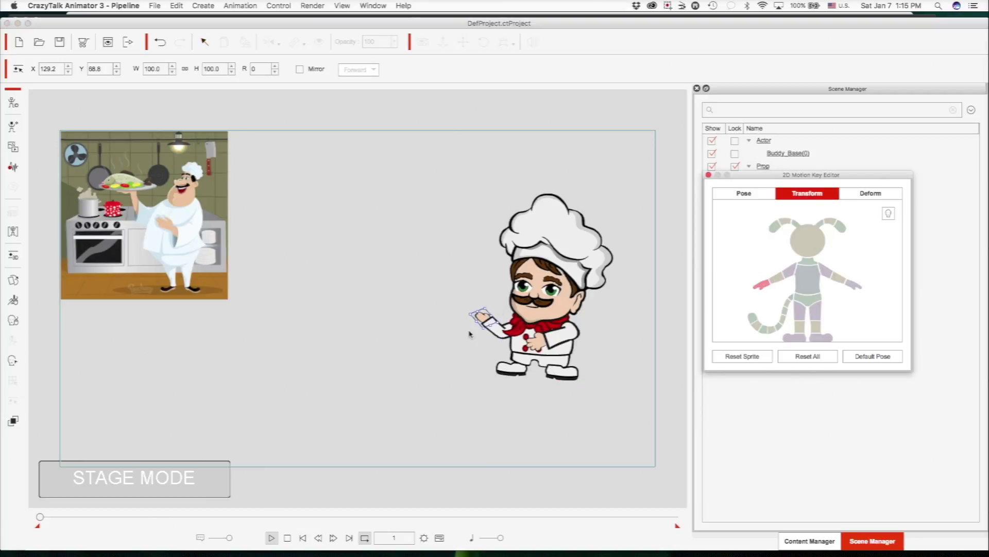
mouse_move(459, 311)
mouse_down()
mouse_move(451, 340)
mouse_move(480, 317)
mouse_move(470, 303)
mouse_move(477, 313)
mouse_up()
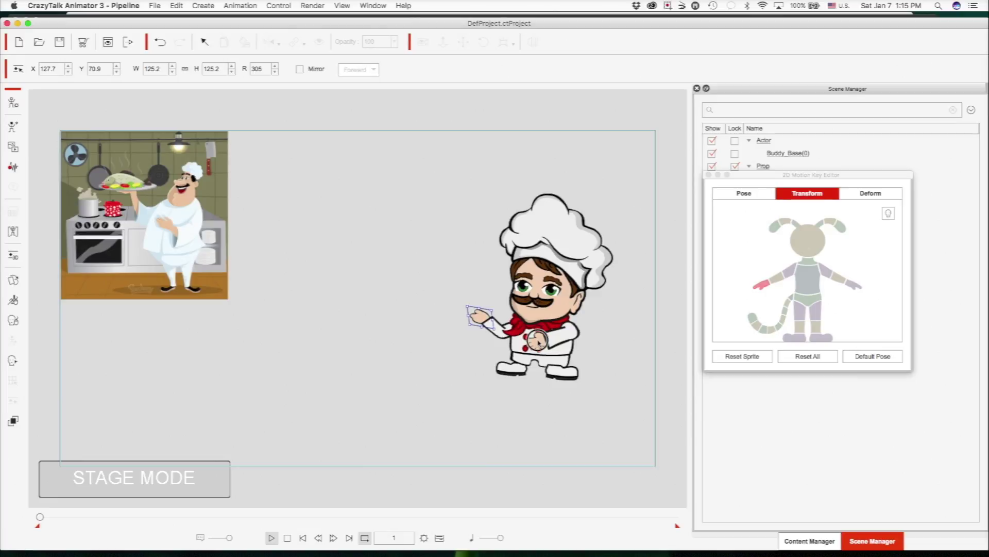
Transform the left hand to about X 185.9, Y 48.1, height 80.4 and rotation 13, and close the 2D Motion Key Editor.
click(526, 344)
drag(526, 344, 548, 323)
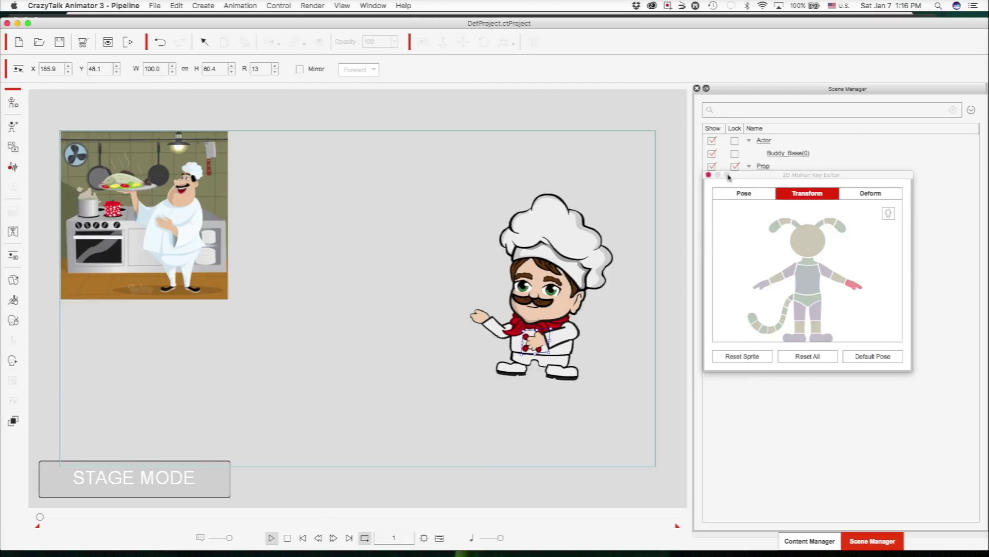
click(709, 175)
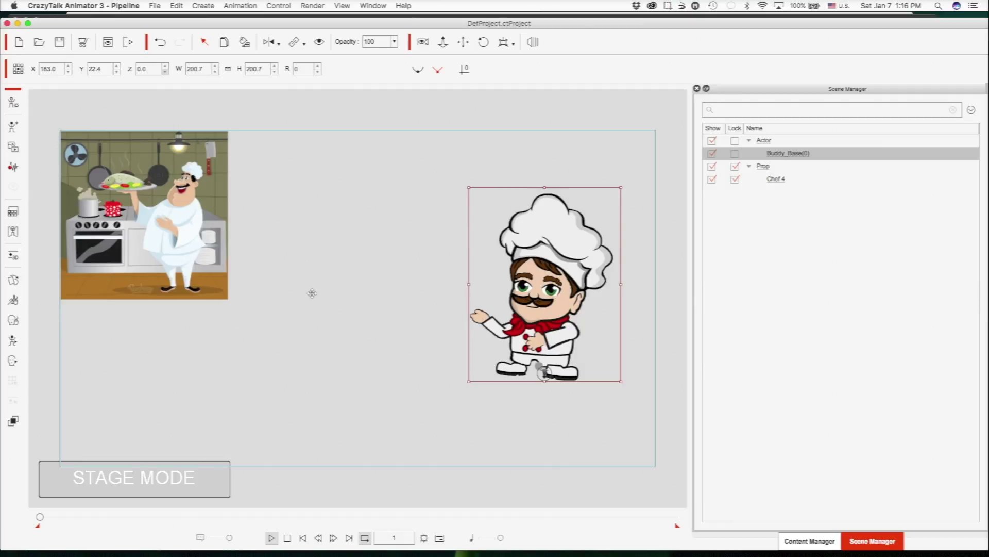
In the Sprite Editor's face sprites, replace the chef's mouth with the smiling 18_Open sprite.
click(15, 281)
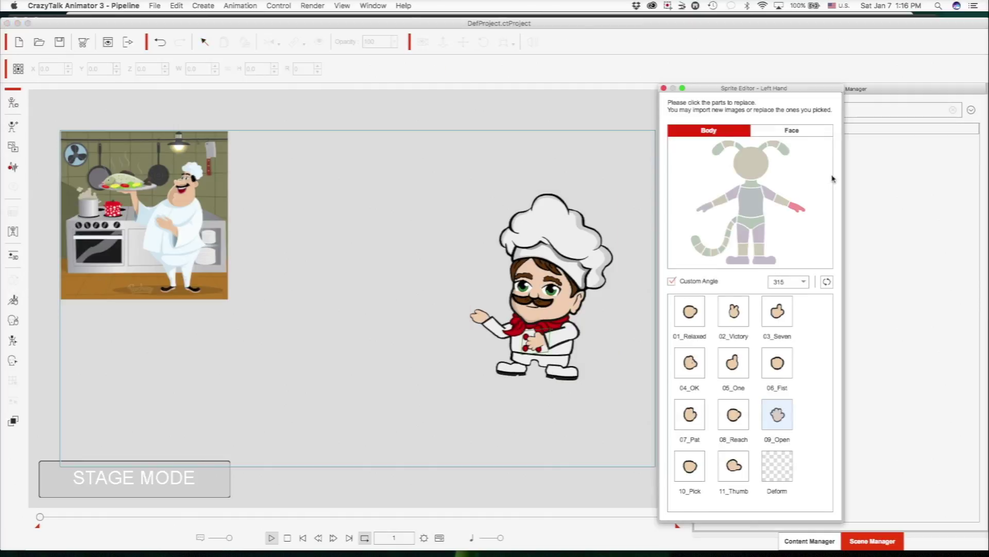
drag(764, 89, 791, 66)
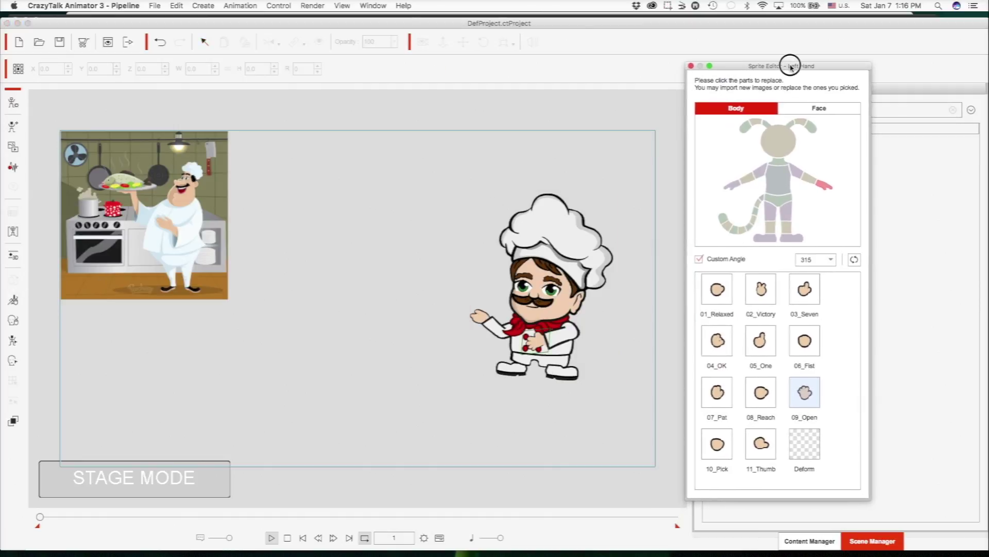
click(820, 108)
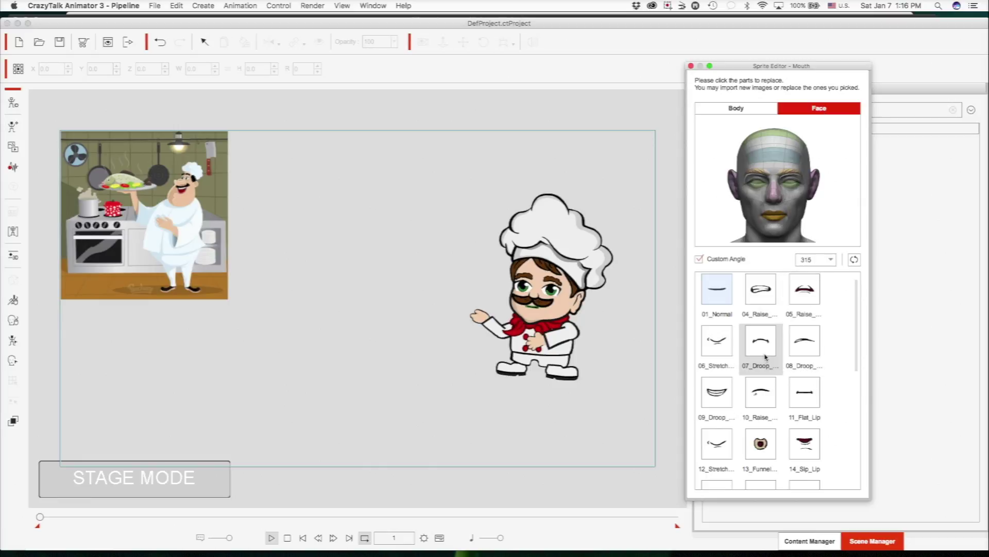
scroll(760, 405, down, 5)
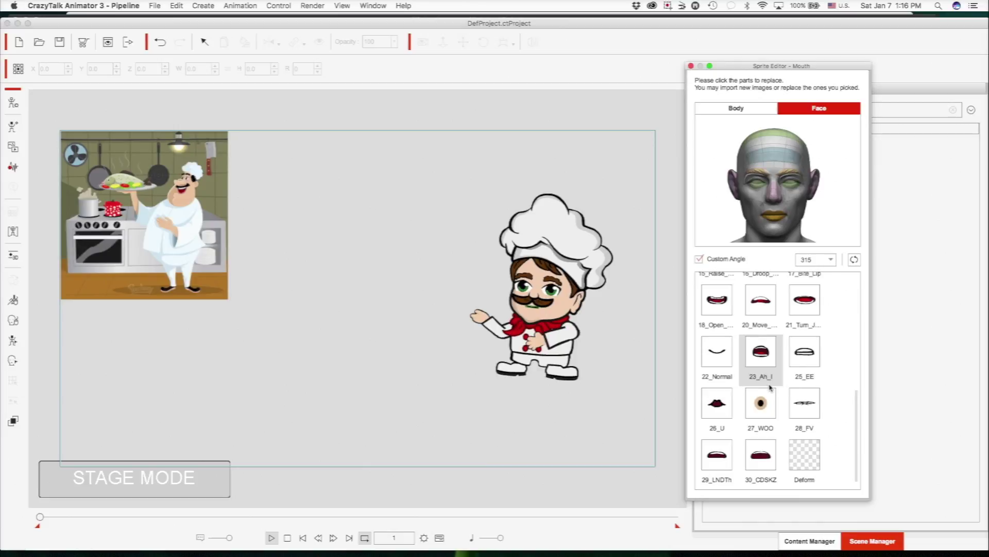
scroll(770, 387, up, 4)
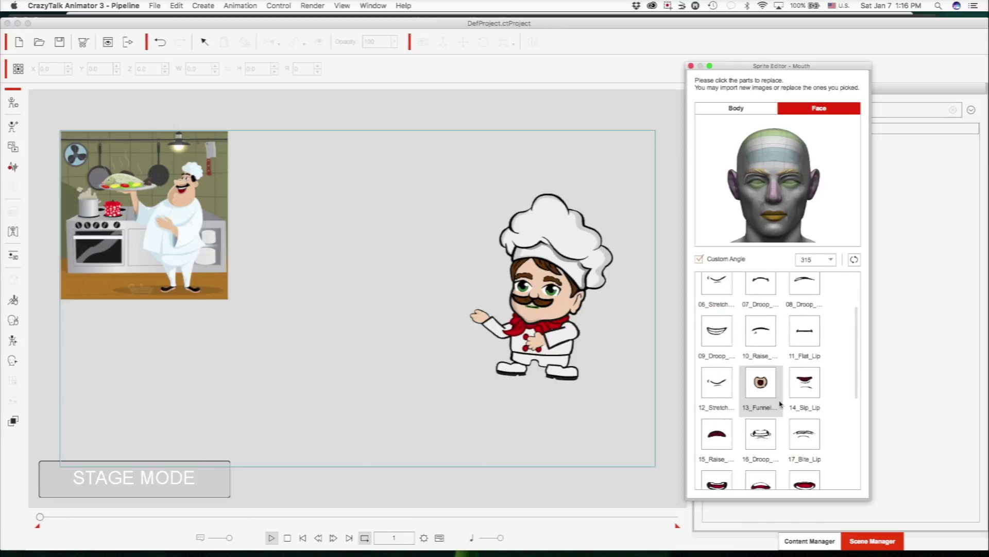
scroll(780, 406, down, 5)
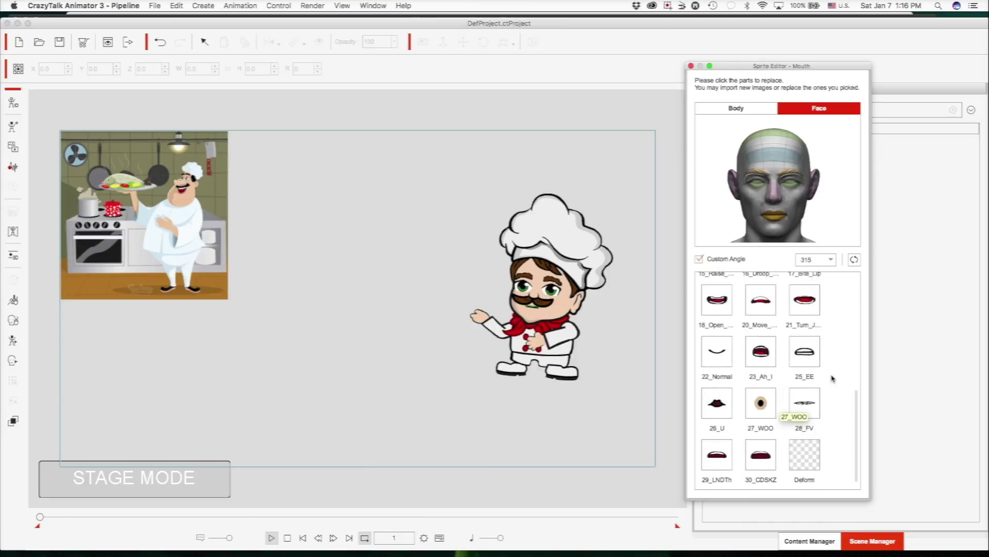
drag(859, 420, 847, 365)
click(717, 423)
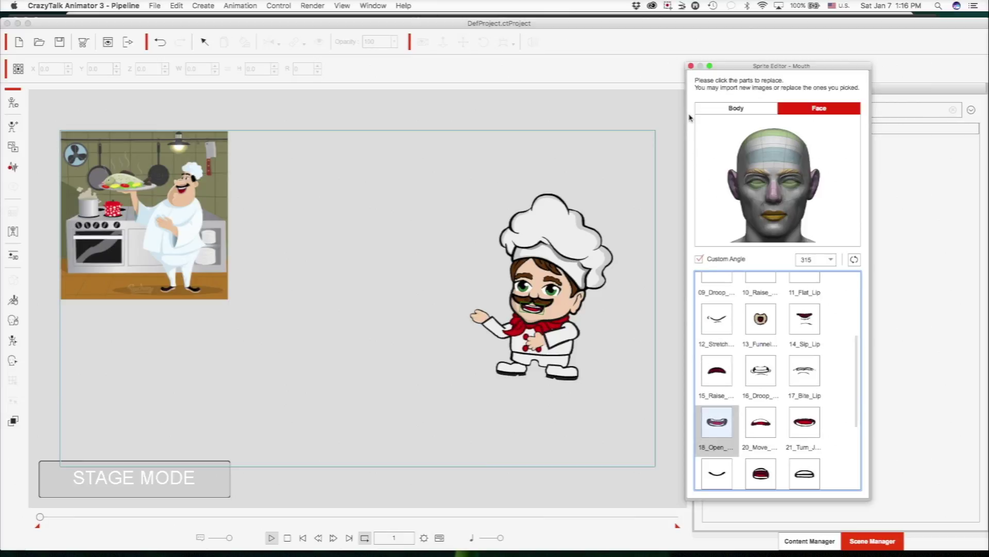
Replace the chef's left and right eyes with the 11_Smiley sprite and close the Sprite Editor.
click(792, 185)
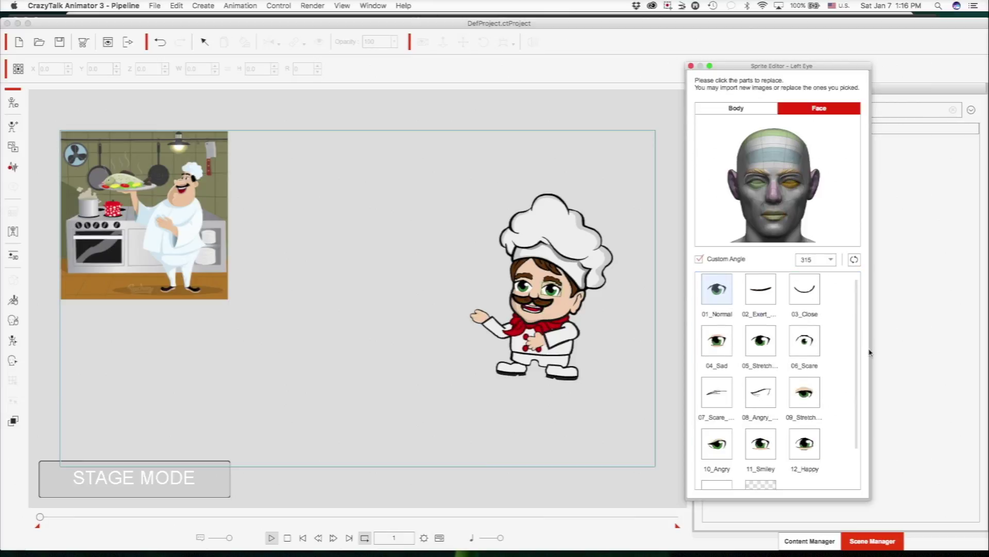
scroll(801, 413, down, 1)
click(802, 412)
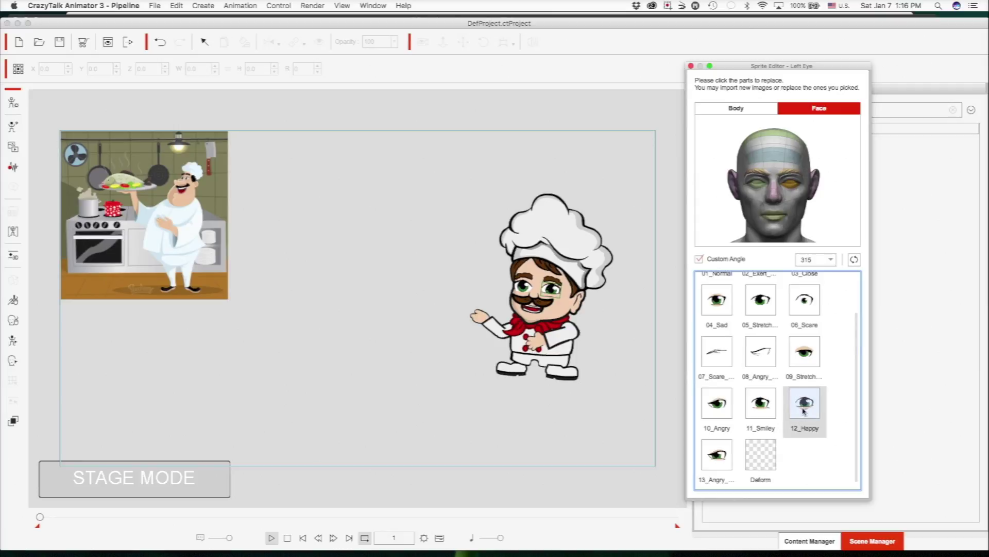
click(761, 410)
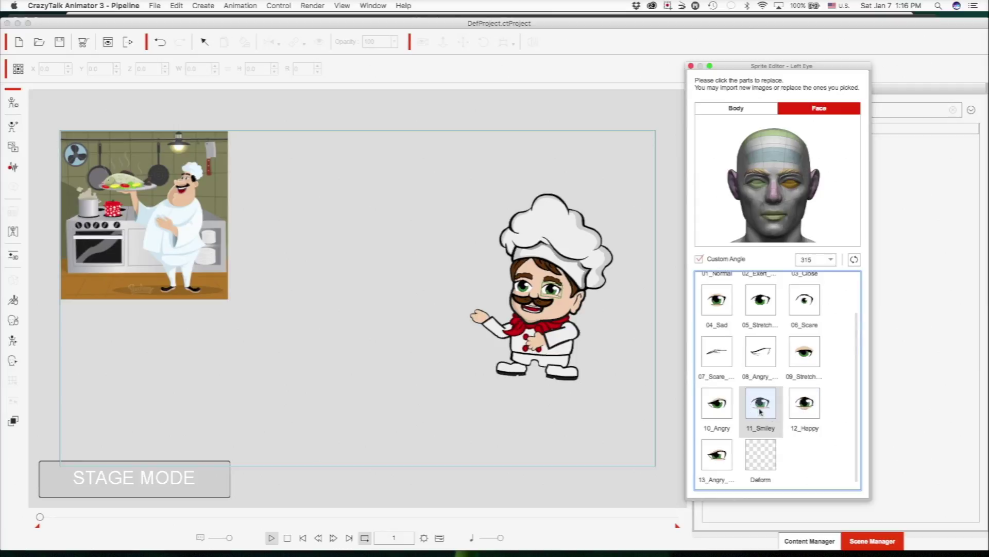
click(759, 196)
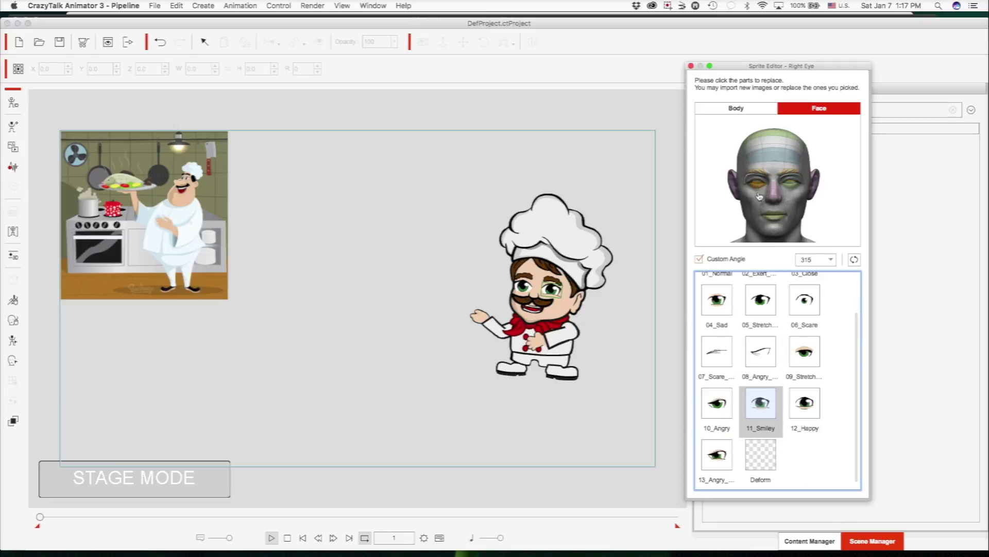
click(757, 452)
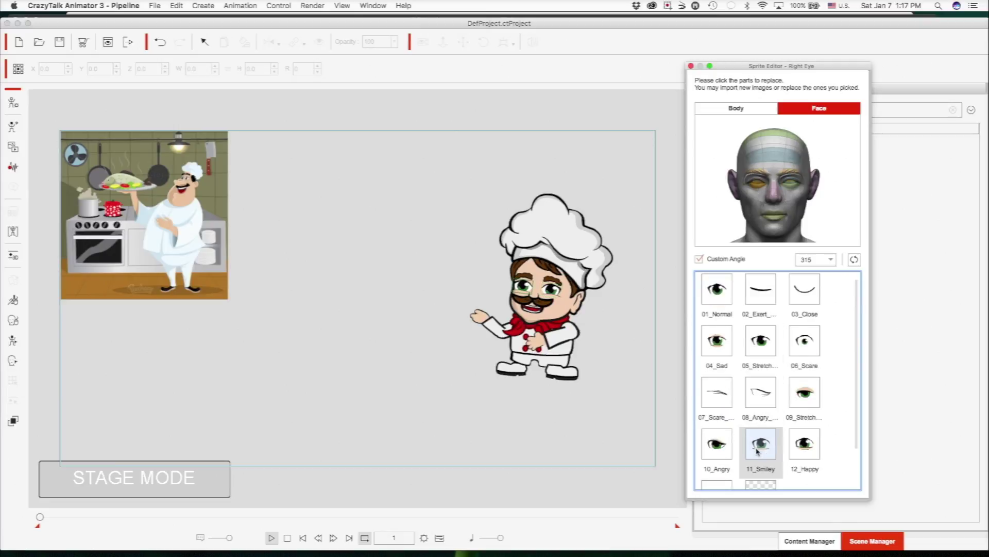
click(574, 166)
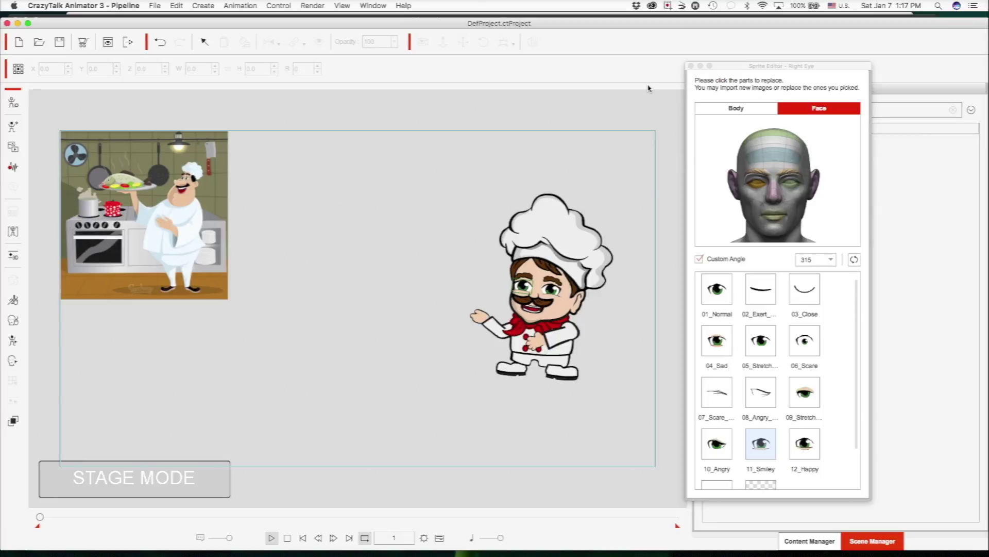
click(691, 67)
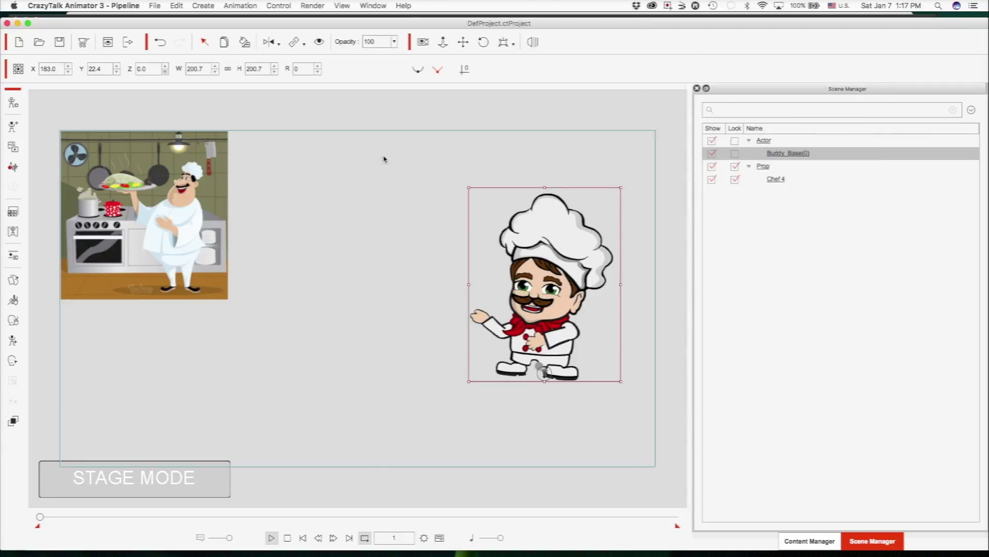
In the 2D Motion Key Editor, deform the chef's mouth by pulling its lower control points down into a wider open smile.
click(376, 229)
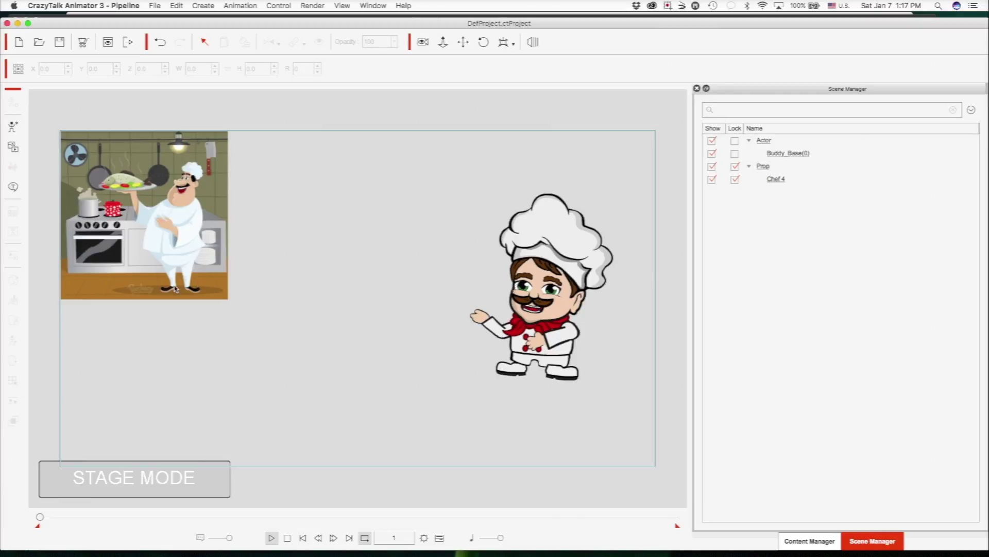
click(535, 303)
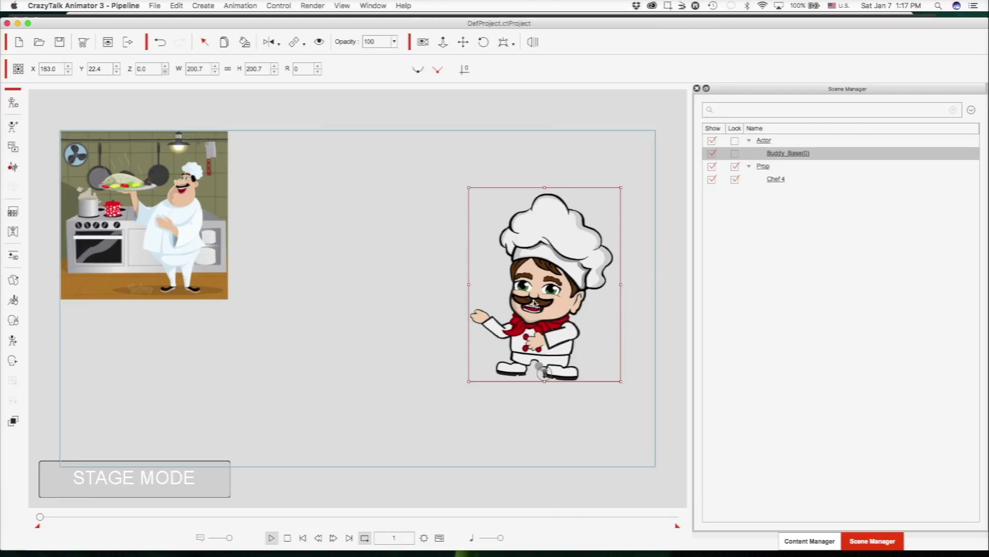
click(12, 340)
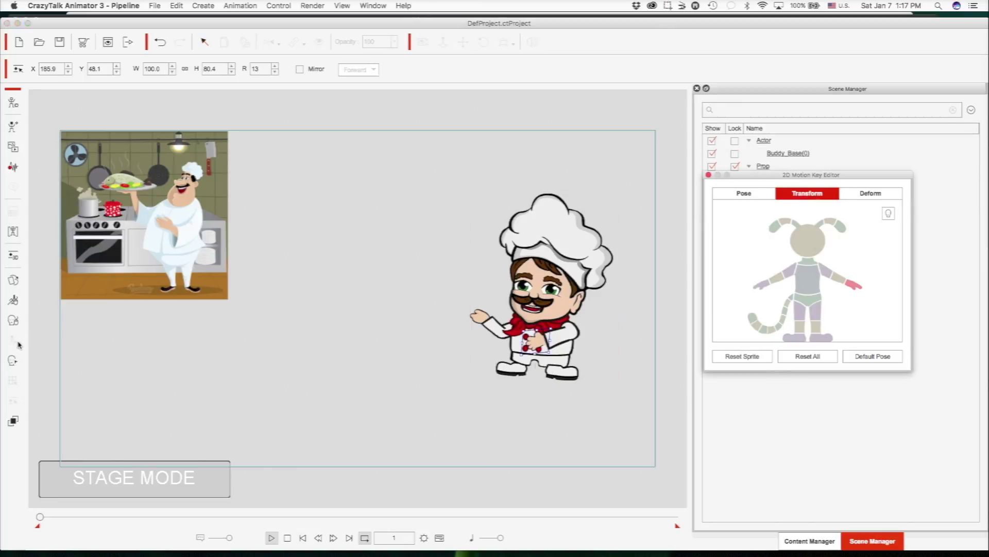
click(872, 196)
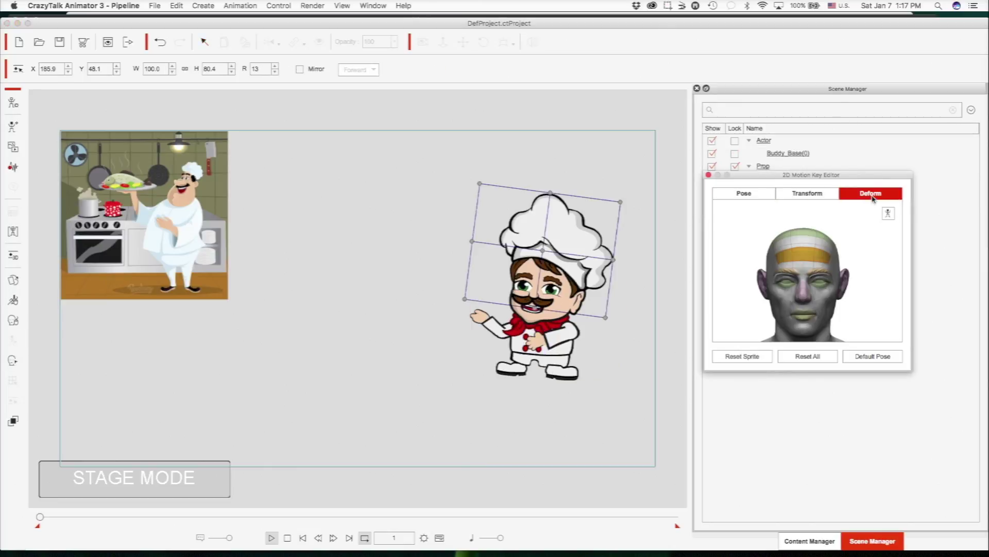
click(802, 315)
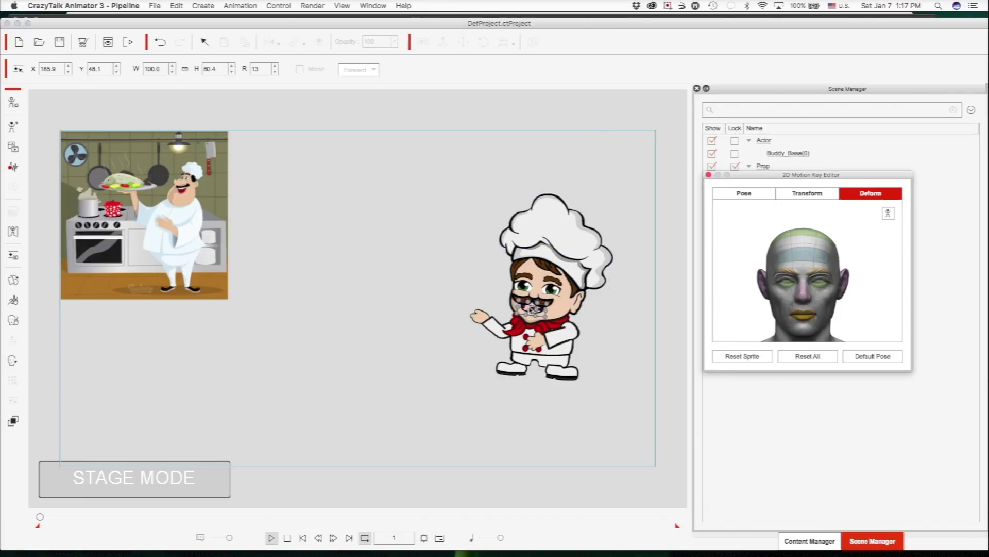
click(528, 305)
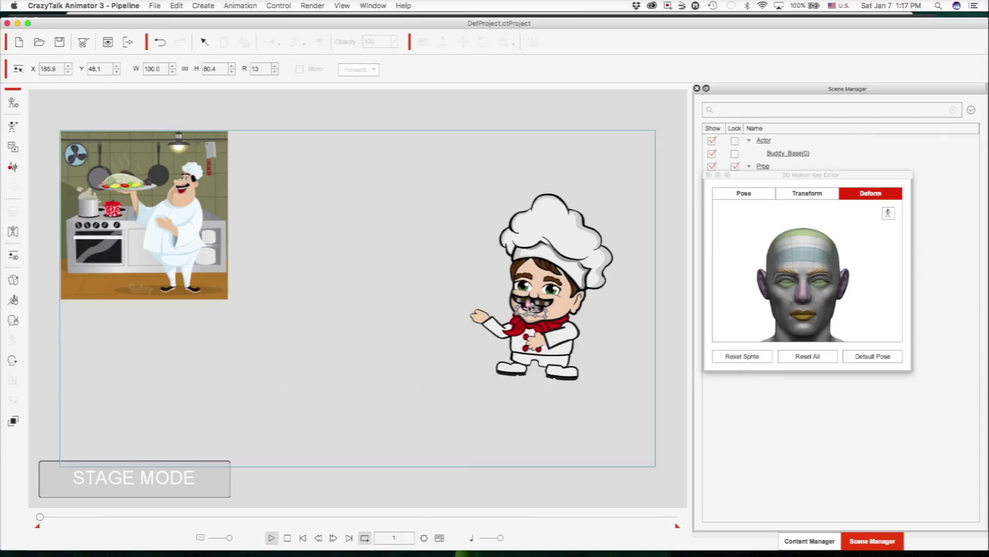
mouse_move(539, 305)
mouse_down()
mouse_move(520, 316)
mouse_move(528, 319)
mouse_up()
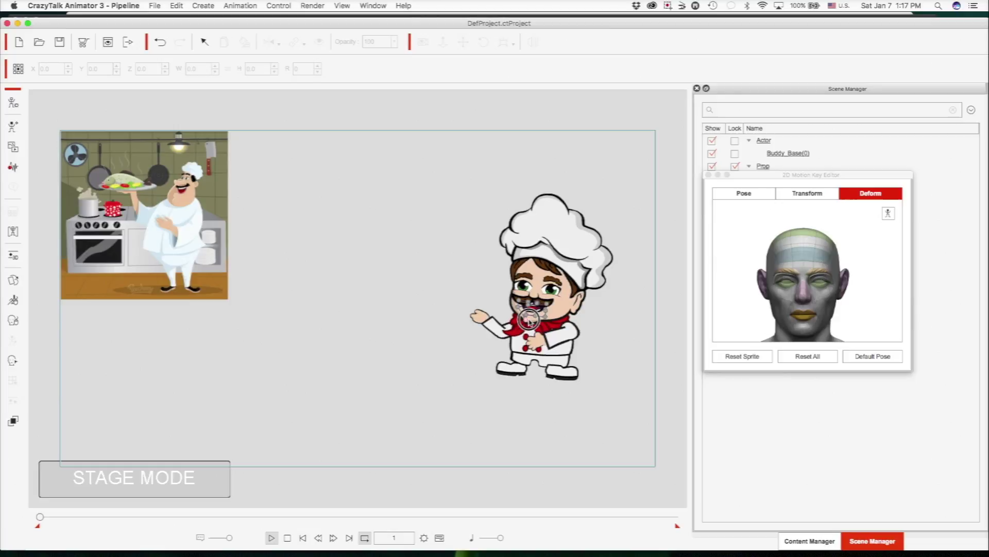
drag(537, 315, 535, 320)
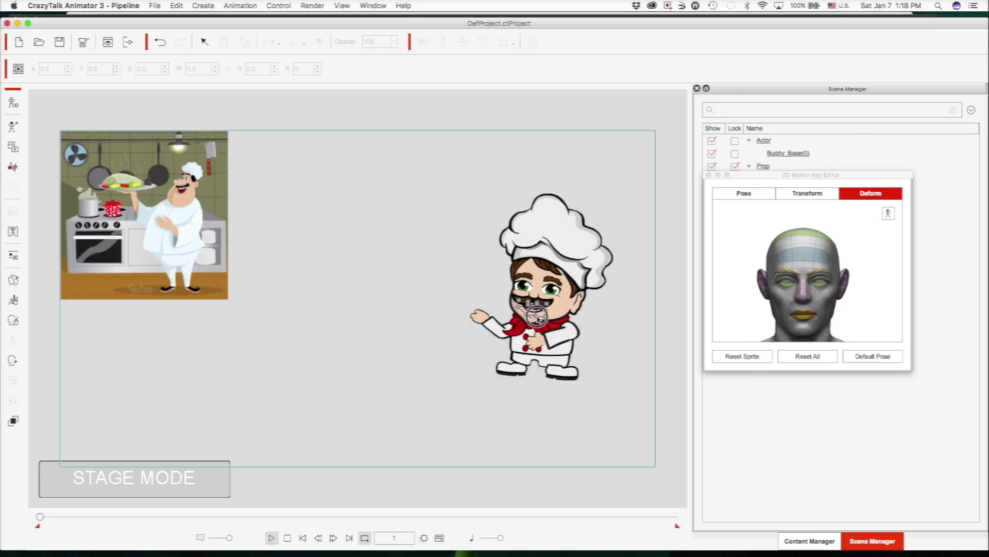
click(537, 319)
In the body Deform view, reshape the chef's outstretched hand by pulling its corner points into a flatter, open palm.
click(887, 212)
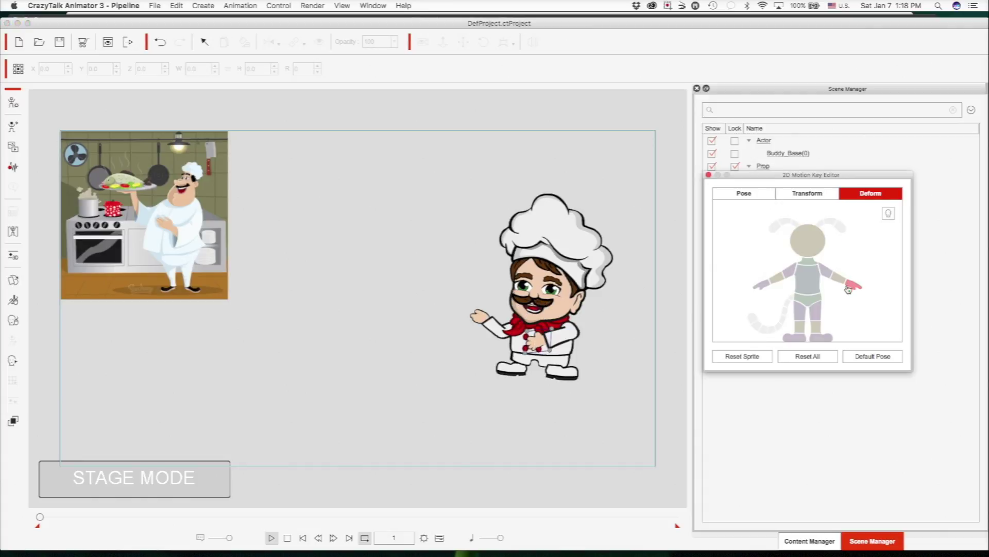
click(525, 356)
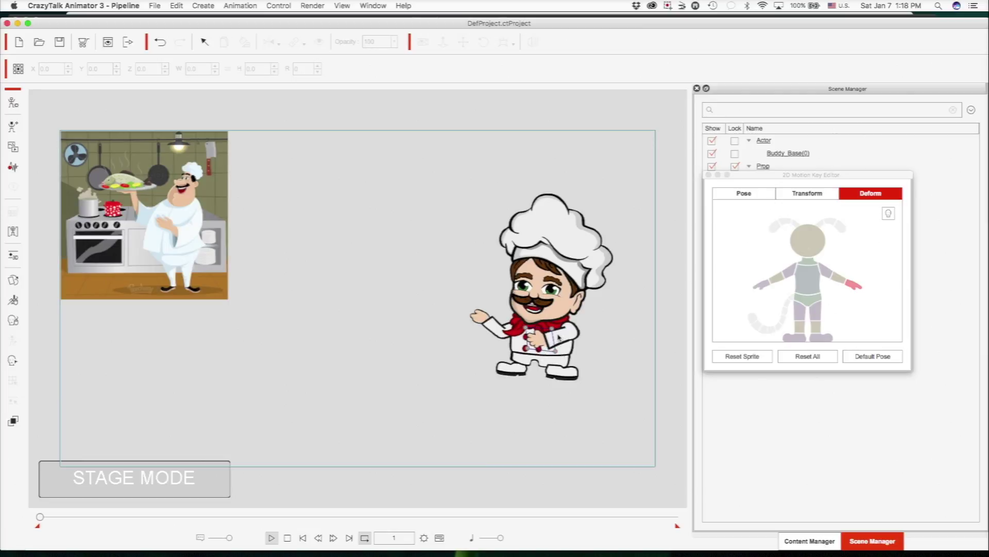
click(763, 285)
click(494, 312)
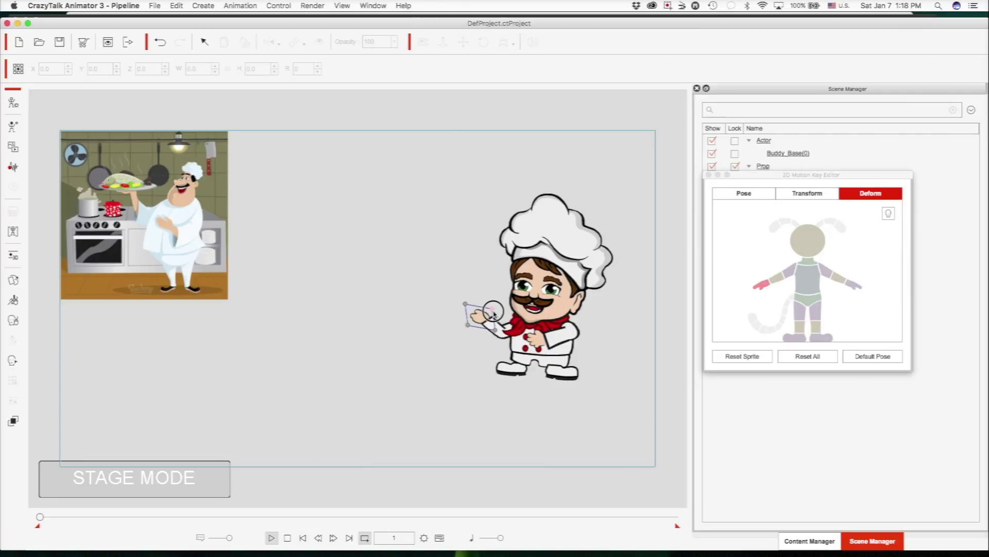
drag(498, 313, 470, 313)
drag(469, 326, 464, 324)
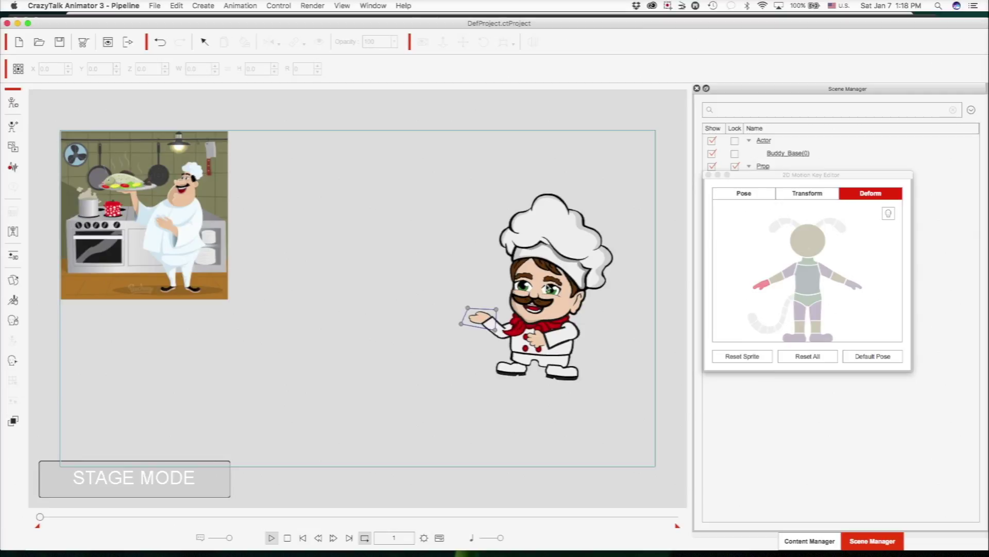
Deform the chef's torso by pulling its lower corners and the upper corner beneath the ear inward for a slimmer body.
click(552, 297)
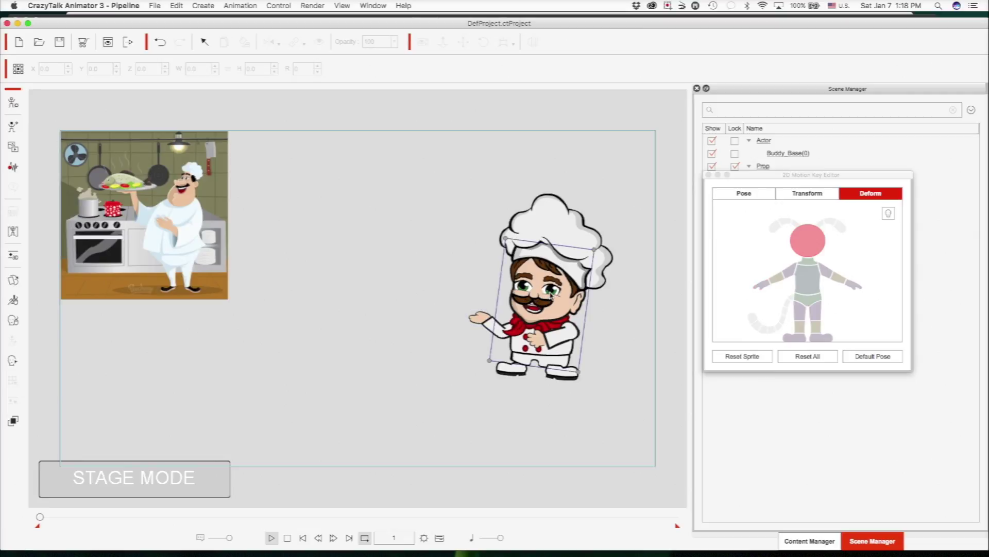
click(814, 285)
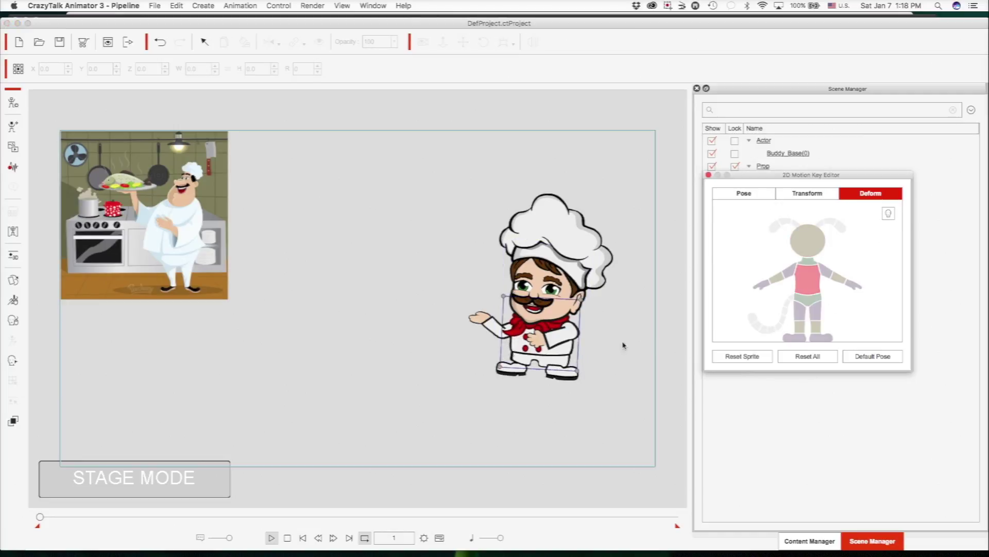
mouse_move(500, 371)
mouse_down()
mouse_move(496, 378)
mouse_move(504, 375)
mouse_up()
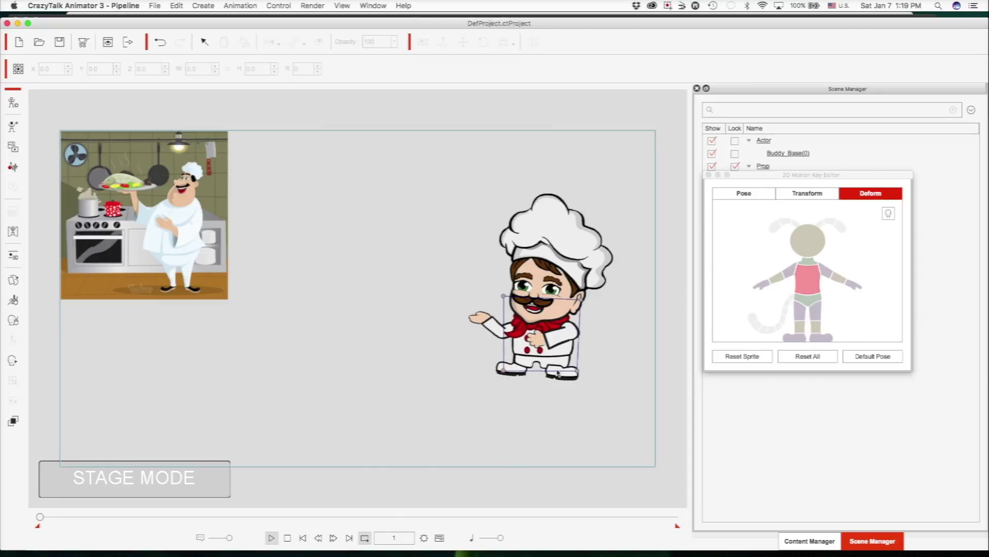
drag(578, 369, 576, 372)
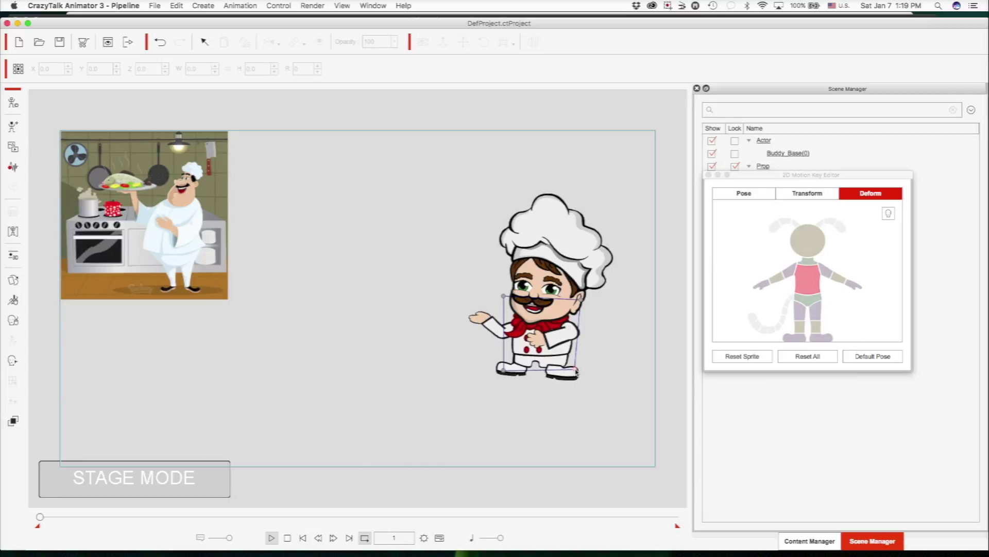
drag(583, 303, 573, 304)
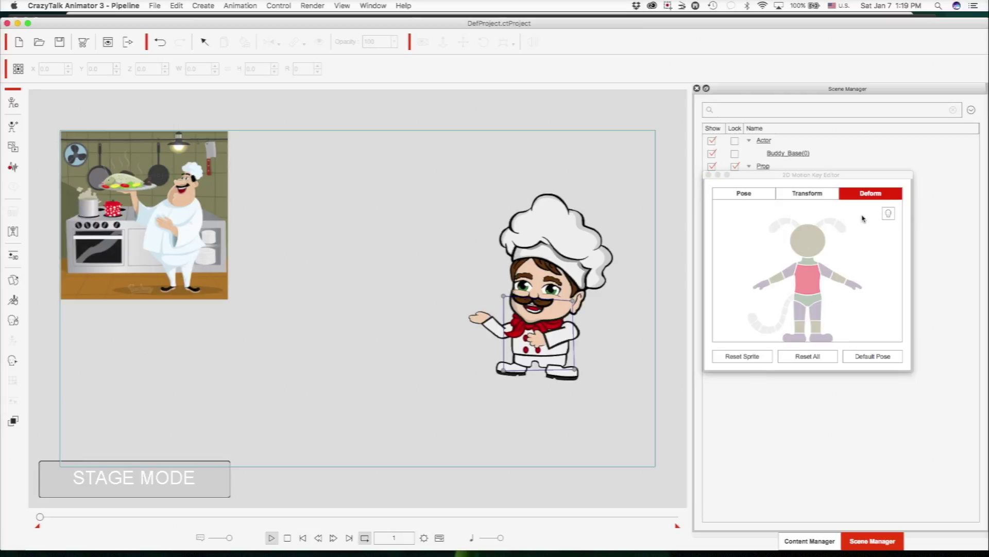
In the face Deform view, nudge the chef's moustache slightly downward and close the 2D Motion Key Editor.
click(888, 211)
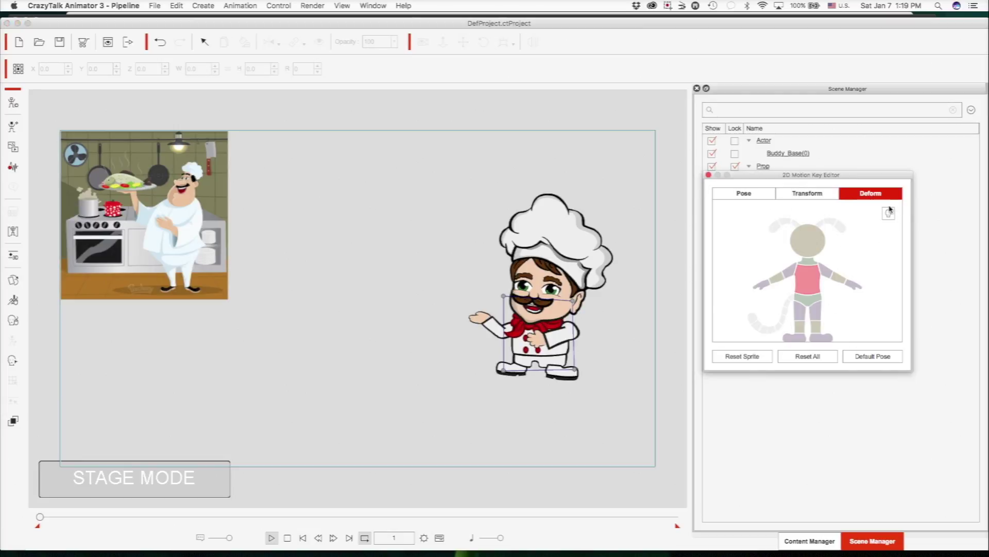
click(888, 212)
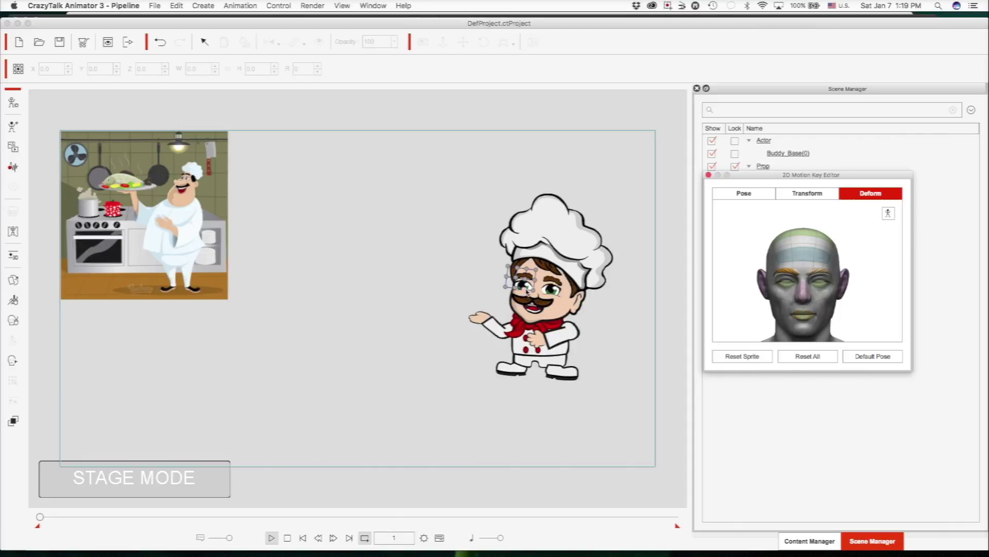
click(524, 278)
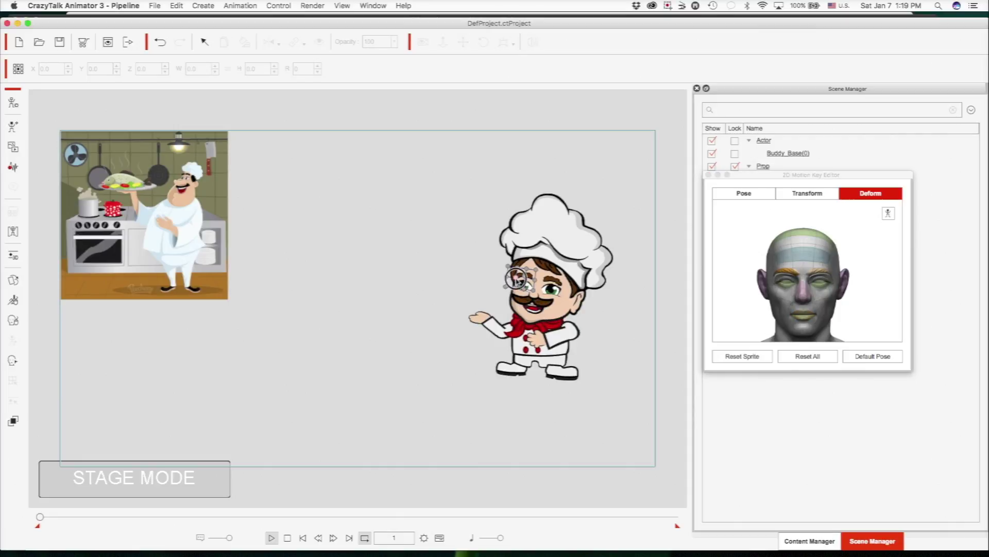
click(554, 284)
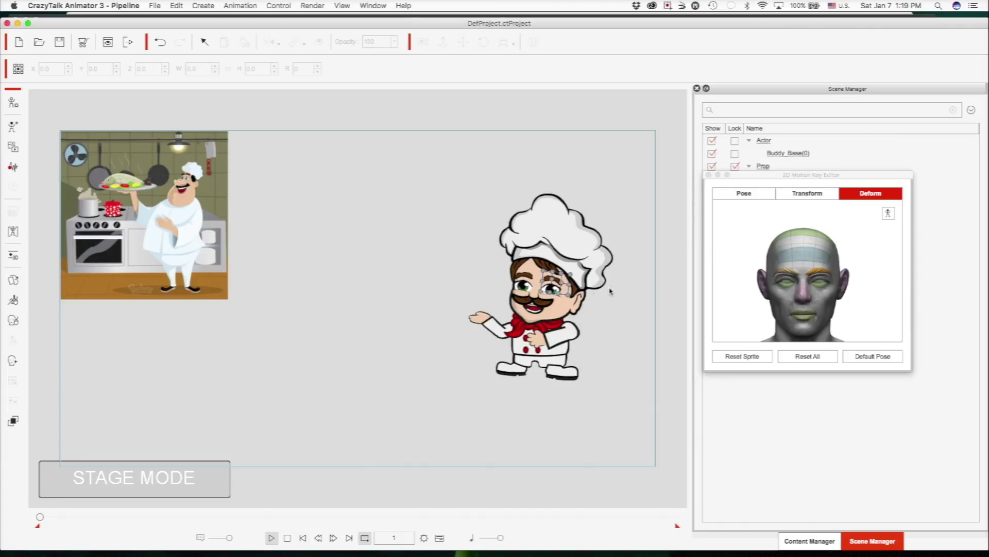
click(803, 295)
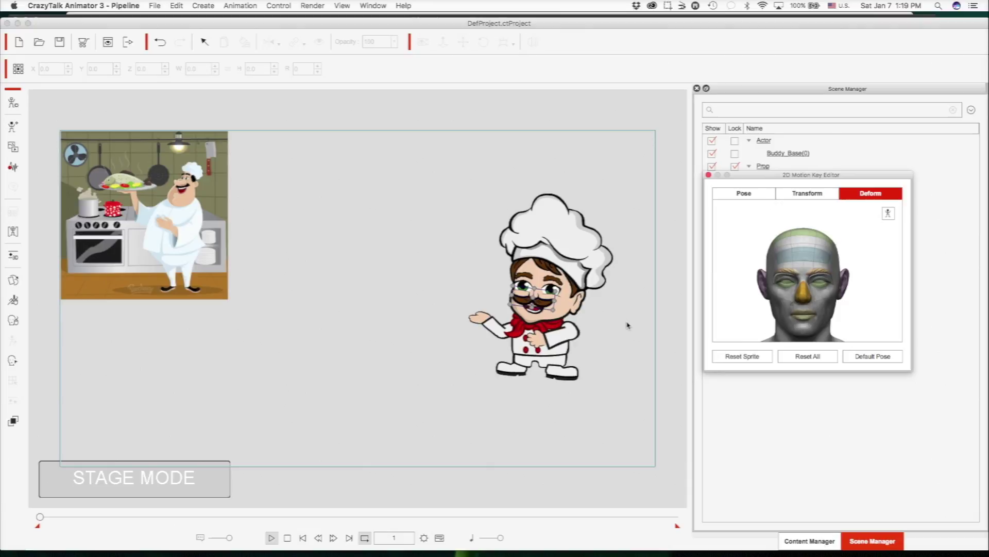
click(531, 303)
drag(525, 300, 526, 304)
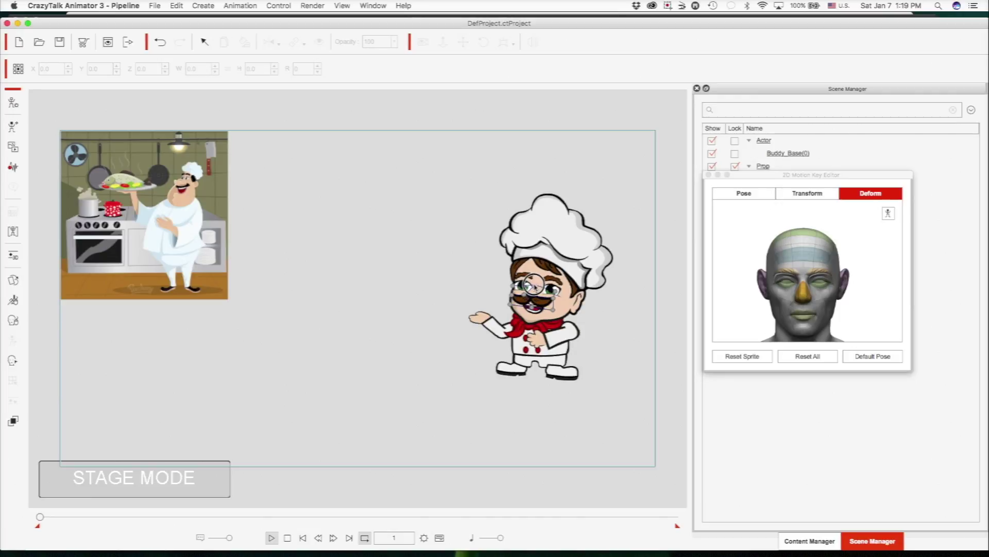
click(709, 174)
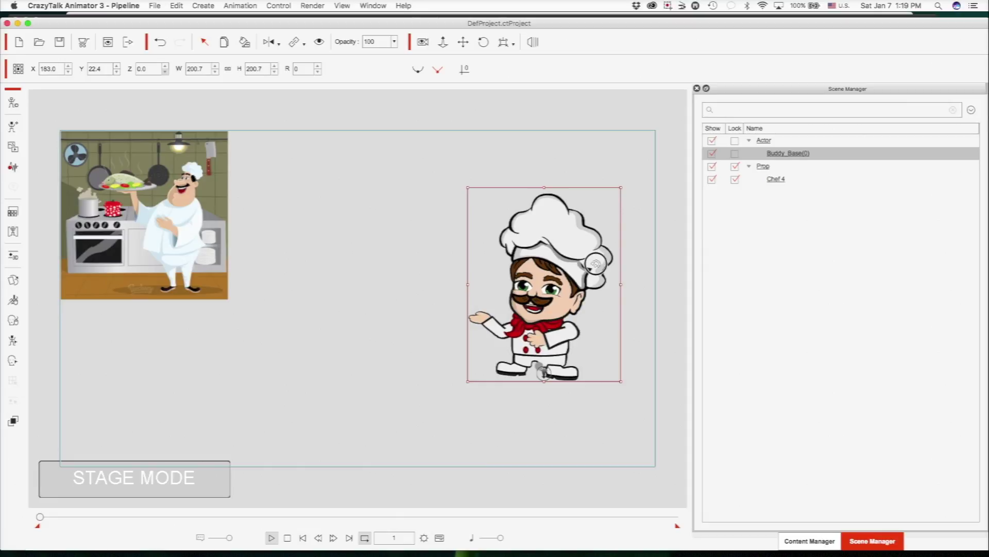
Browse the prop templates in the Content Manager to Props Pack Volume 1 under Cartoon Solutions Combo Vol.1.
click(442, 263)
click(810, 540)
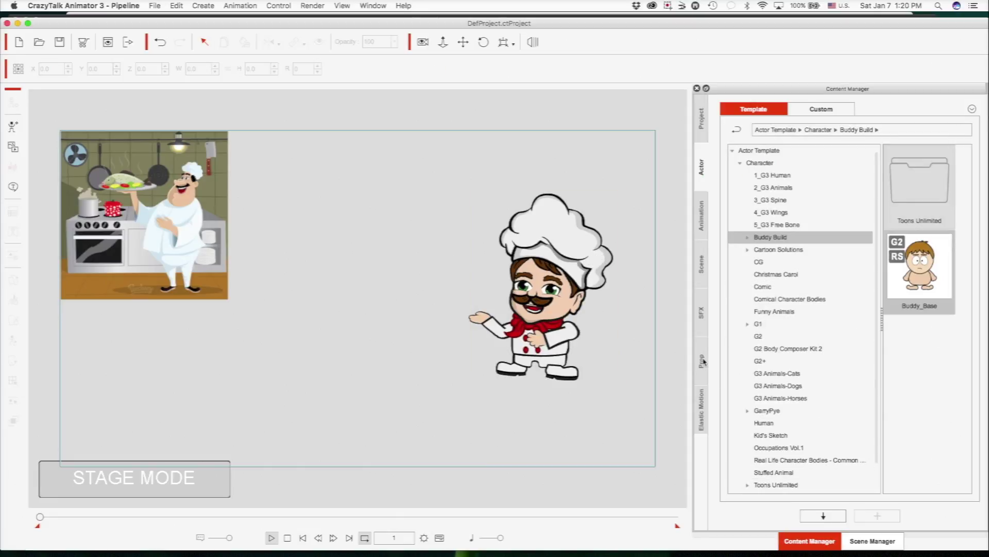
click(702, 361)
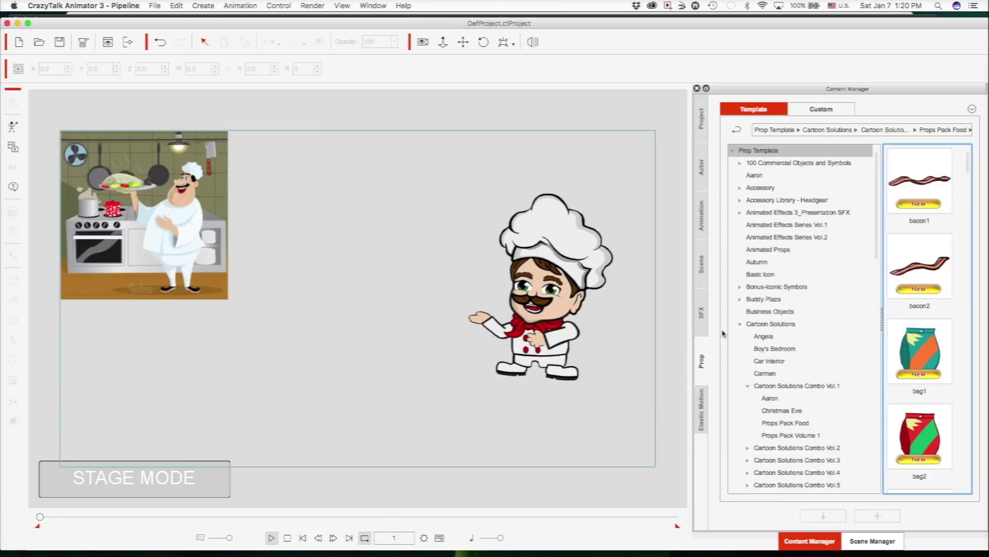
scroll(923, 263, down, 10)
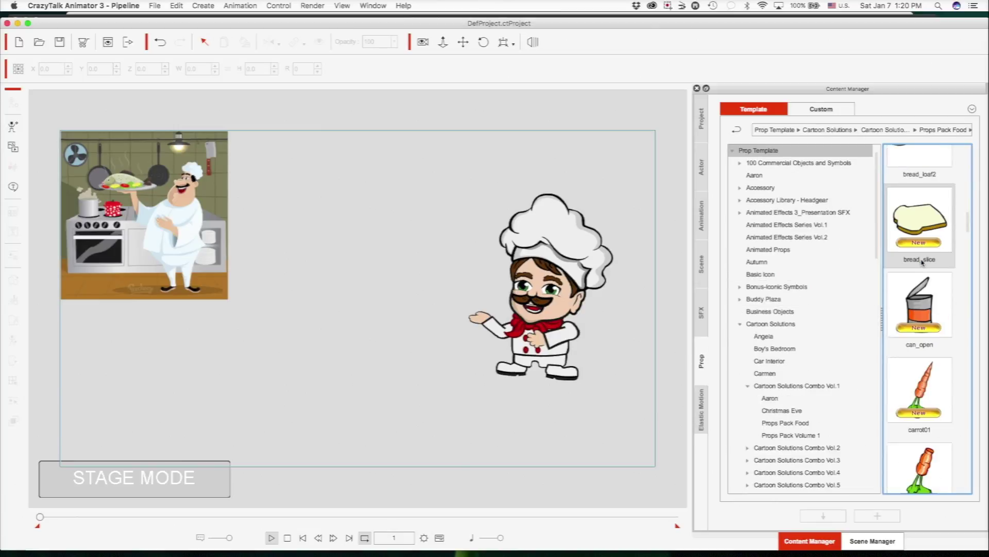
scroll(922, 262, down, 15)
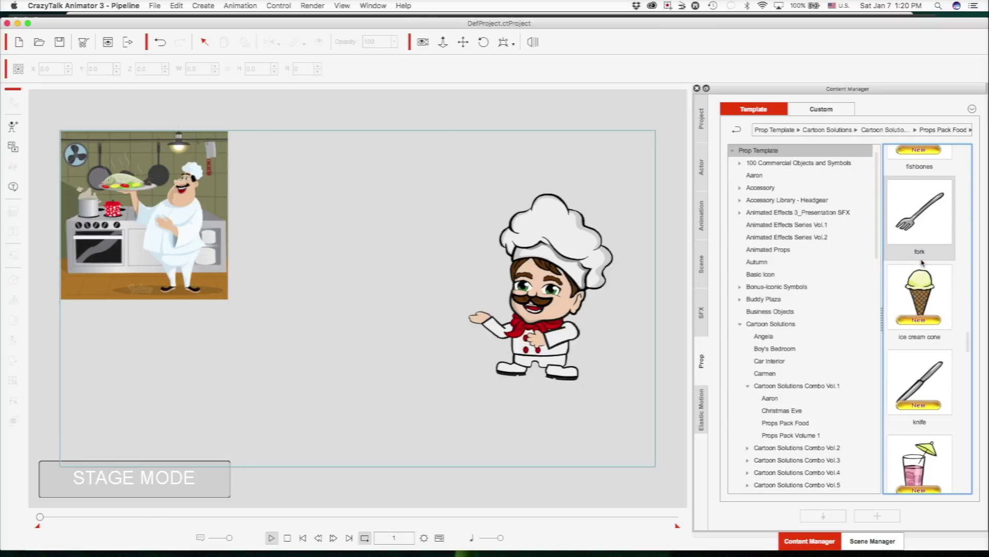
scroll(922, 263, up, 20)
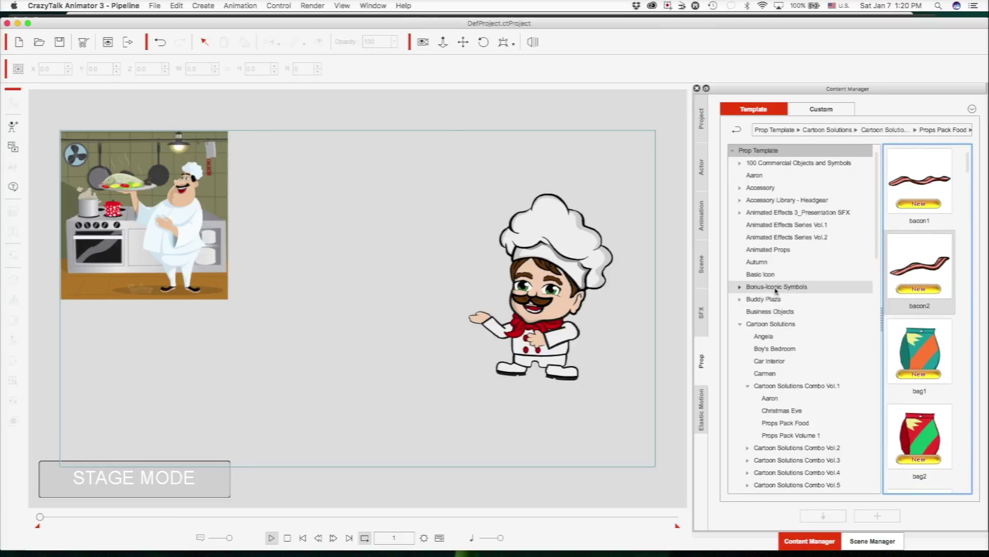
scroll(925, 311, down, 6)
scroll(925, 311, down, 8)
scroll(925, 312, up, 3)
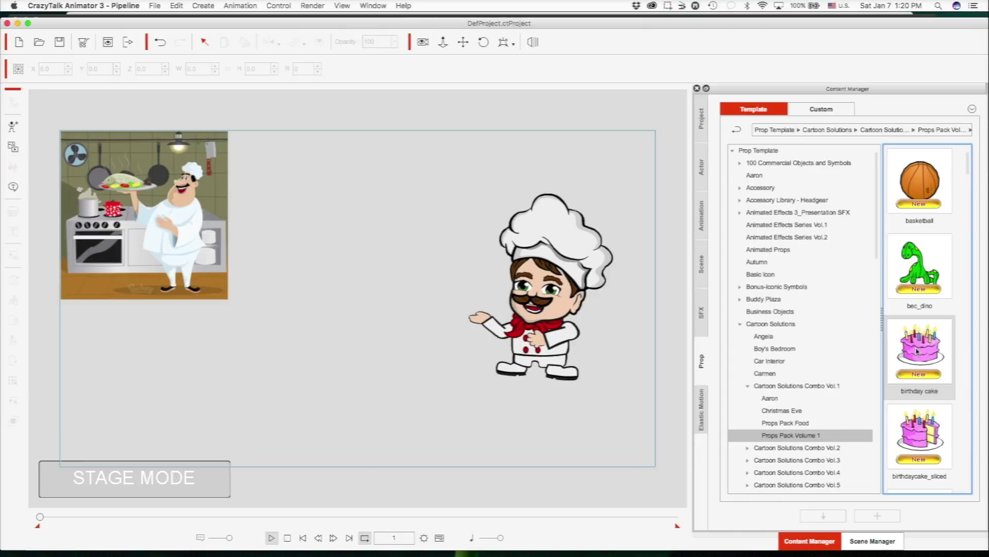
Add the birthday cake prop to the stage, place it on the chef's outstretched hand and scale it to about 90.4.
drag(919, 351, 369, 247)
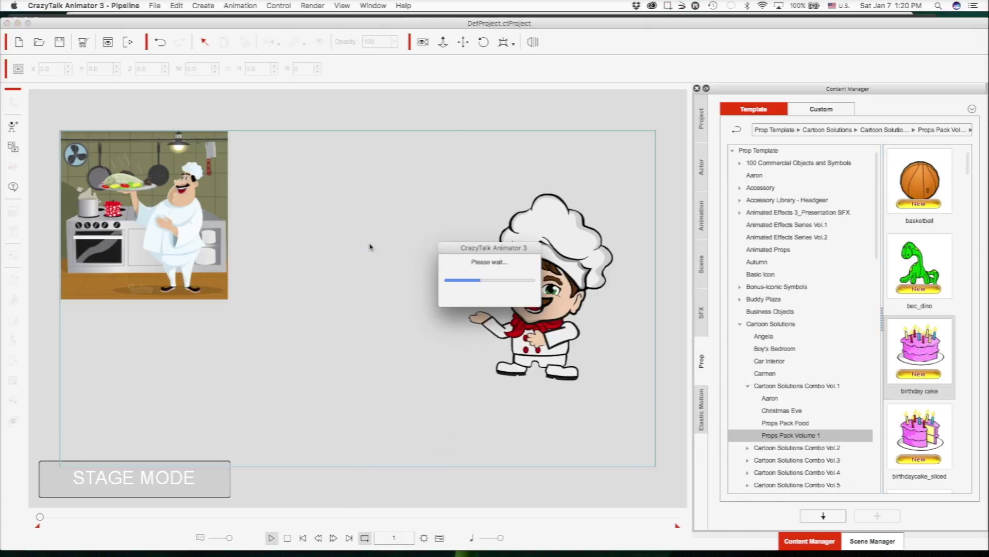
drag(379, 260, 469, 300)
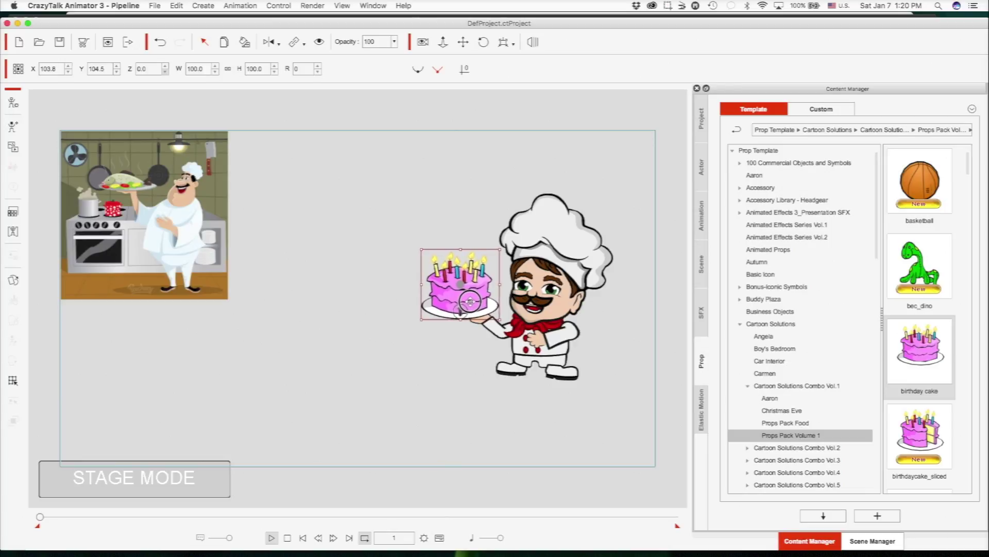
drag(422, 250, 451, 283)
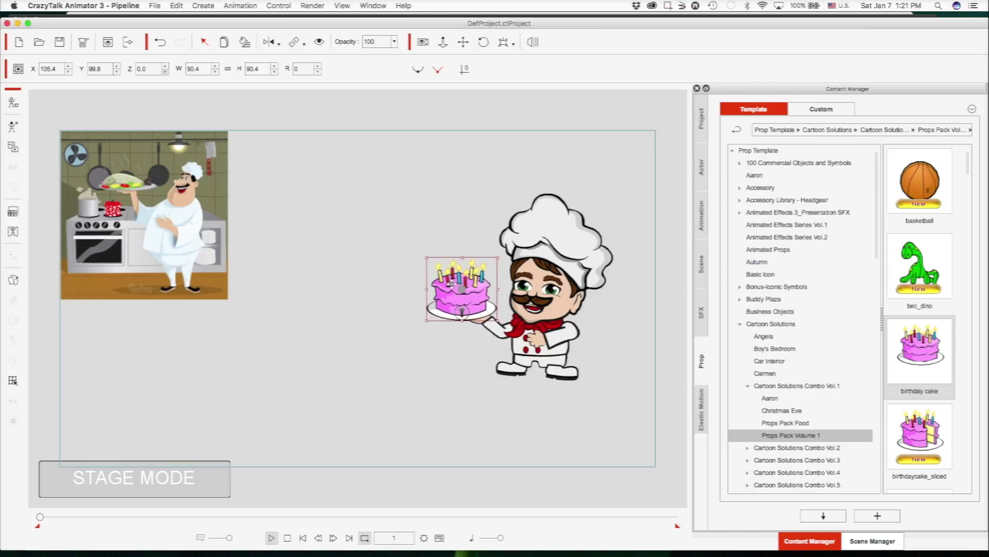
In the Face Key Editor, turn the chef's eyes toward the birthday cake and close the editor.
click(534, 304)
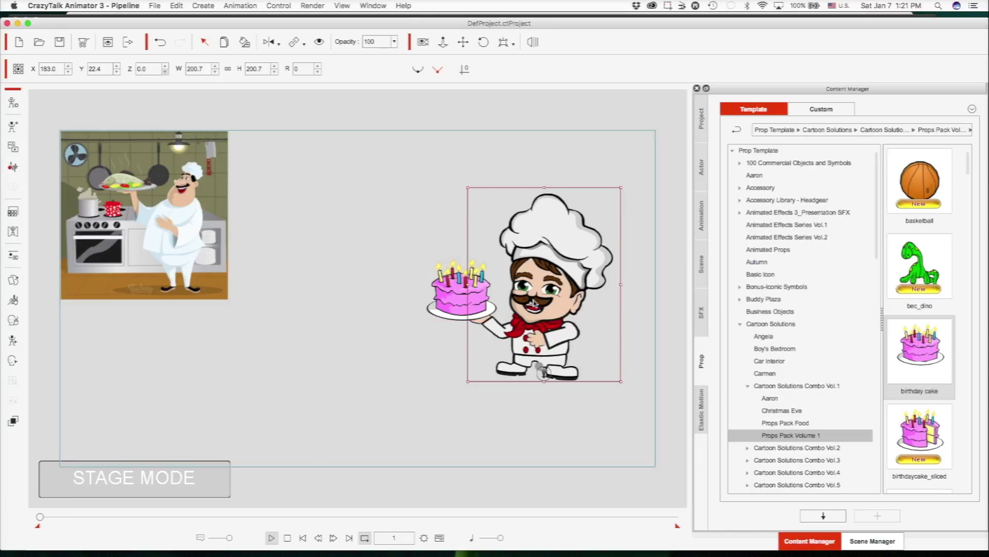
key(j)
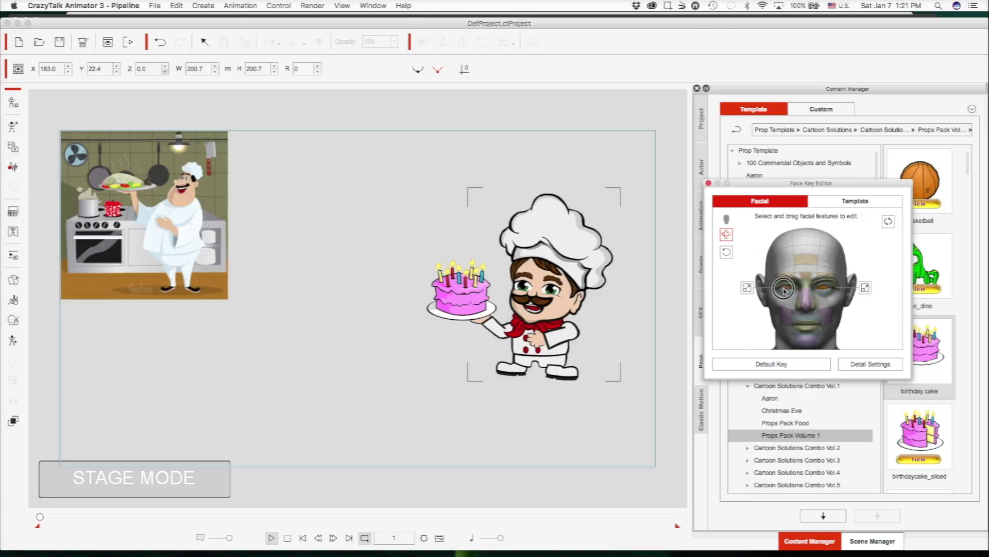
drag(762, 323, 628, 328)
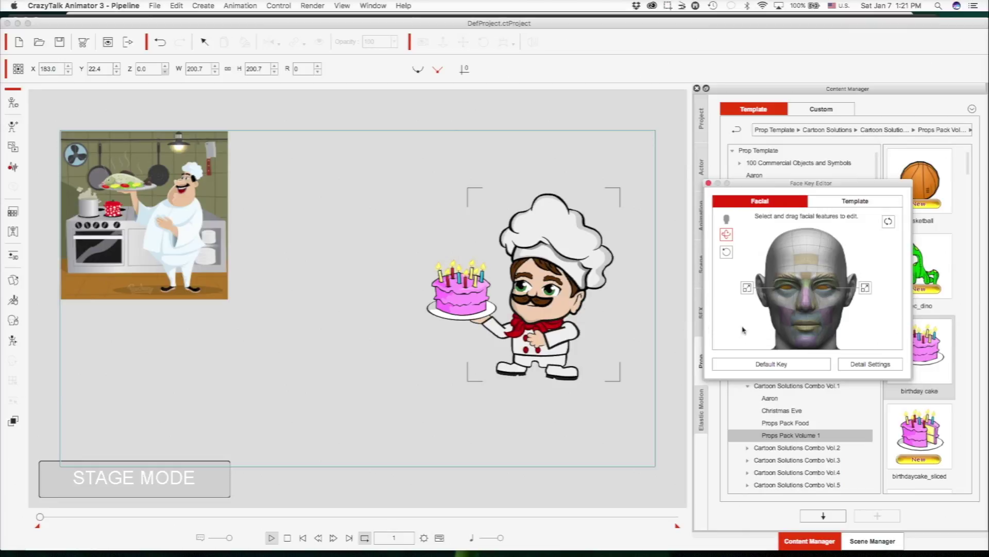
drag(732, 328, 686, 334)
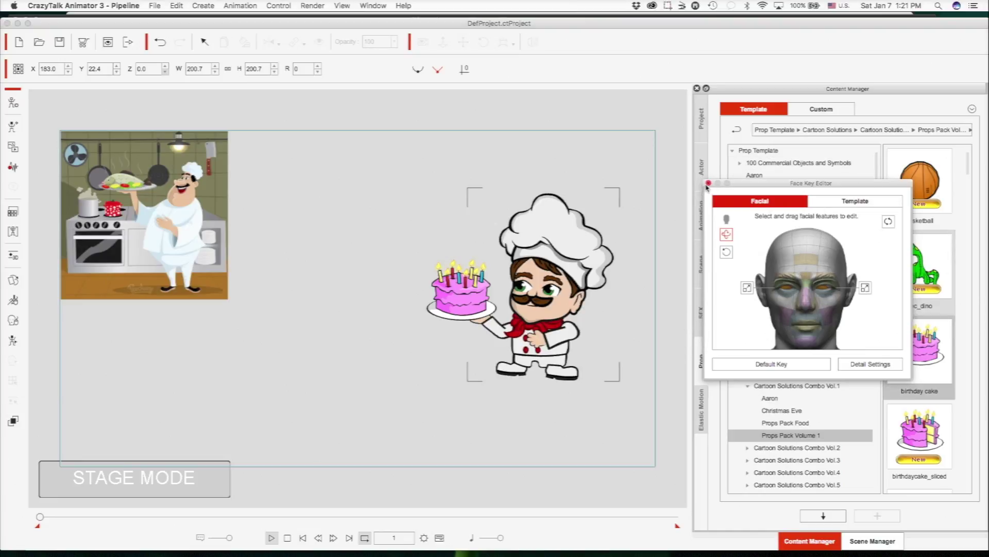
click(709, 183)
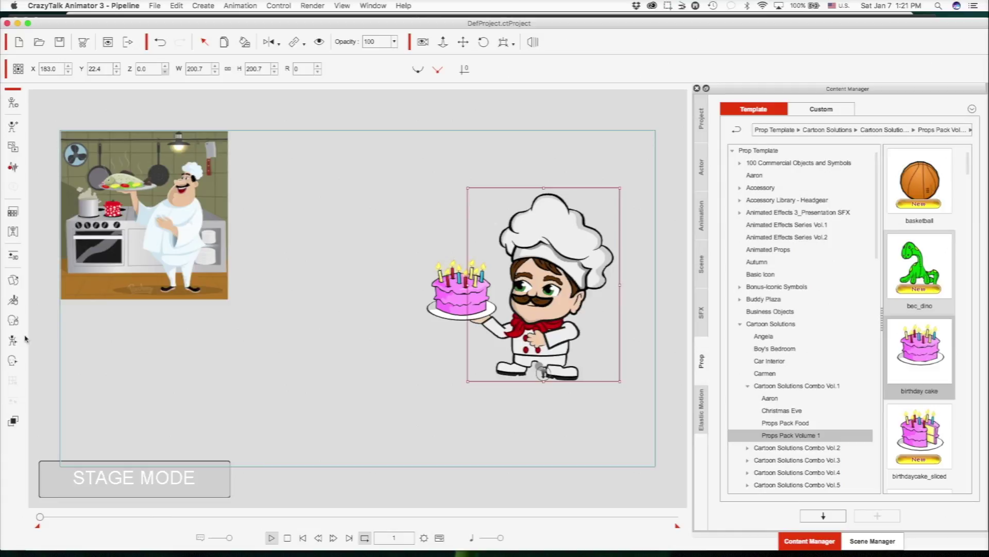
In the Sprite Editor's face sprites, set the chef's mouth to the 18_Open sprite again and close the editor.
click(12, 281)
click(546, 302)
click(531, 311)
click(532, 311)
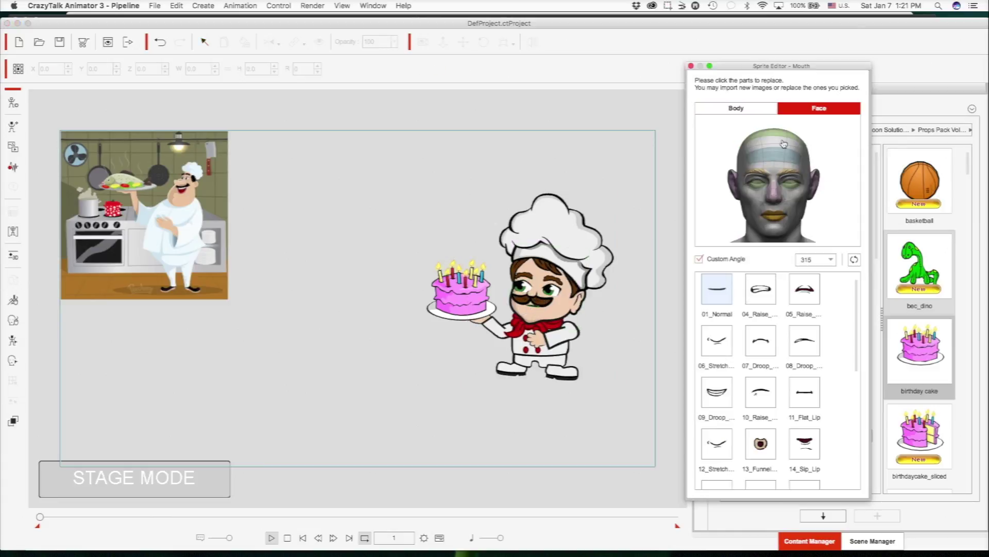
scroll(791, 443, down, 10)
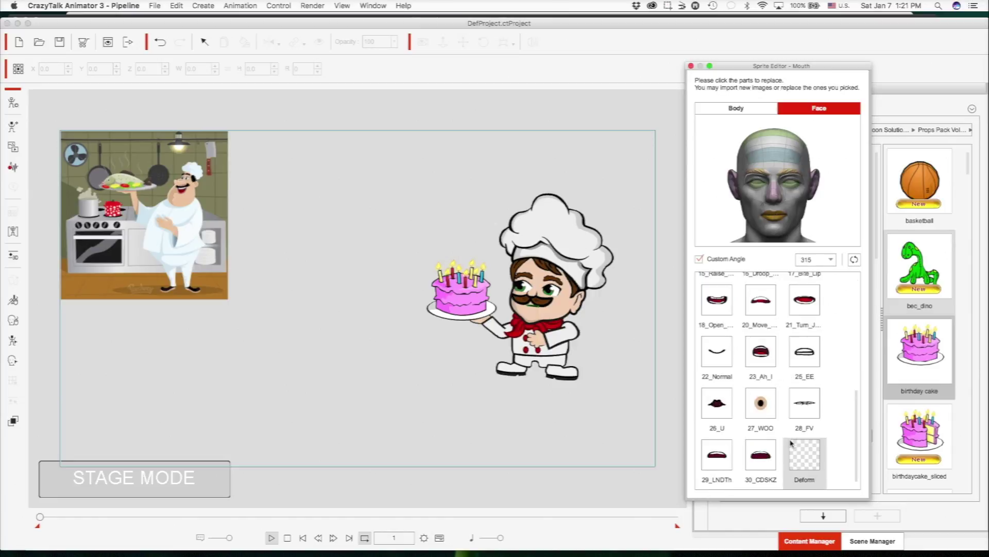
click(720, 309)
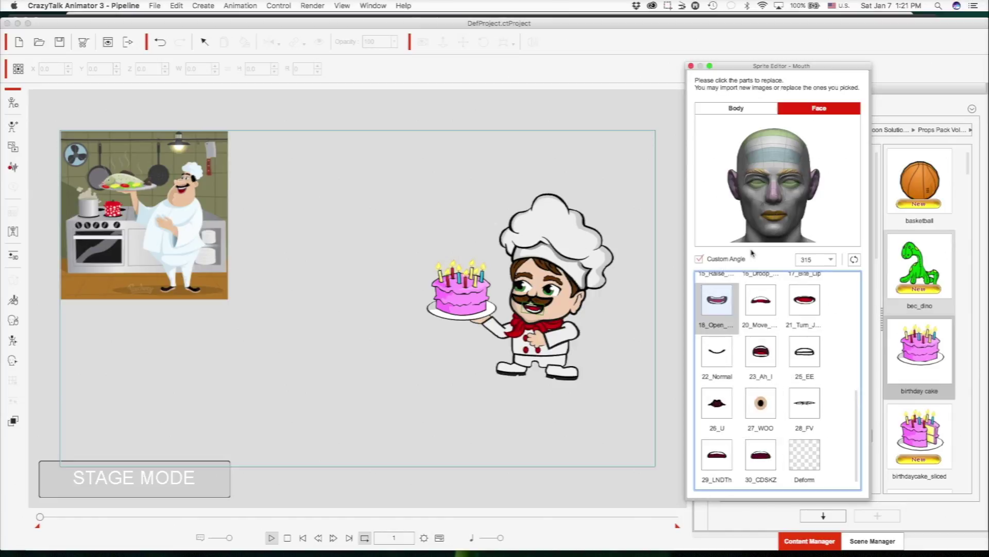
click(690, 67)
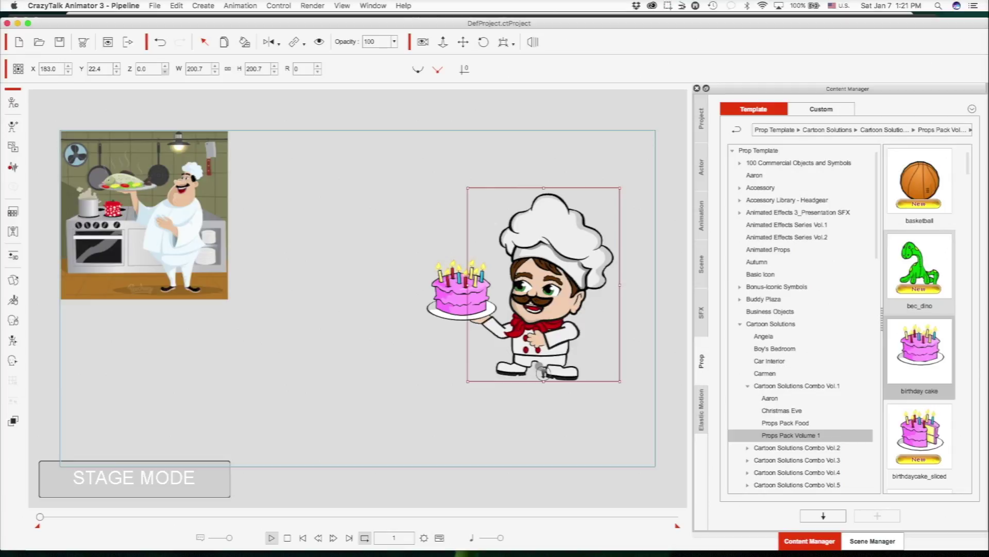
In the 2D Motion Key Editor's Deform mode, pull the chef's chin slightly downward and close the editor.
click(13, 340)
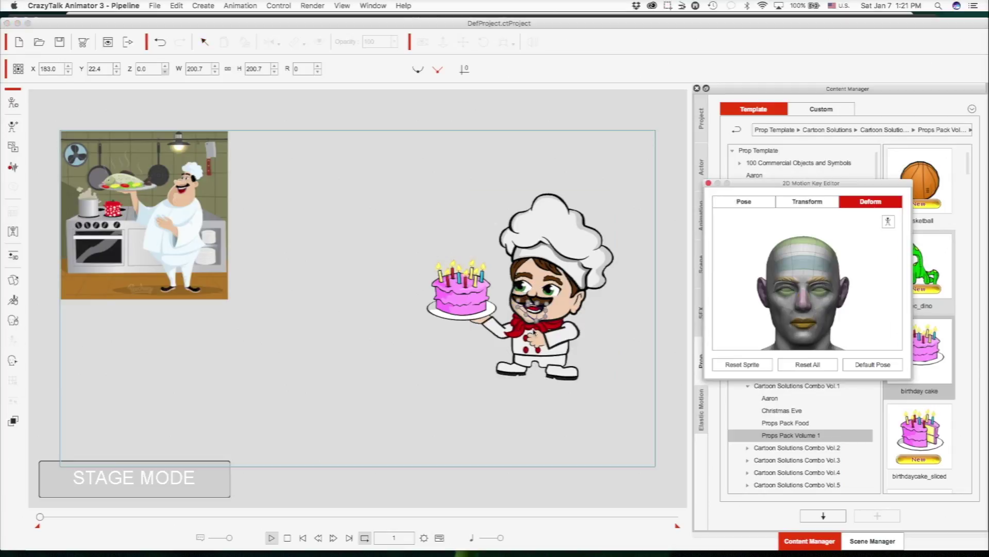
click(528, 319)
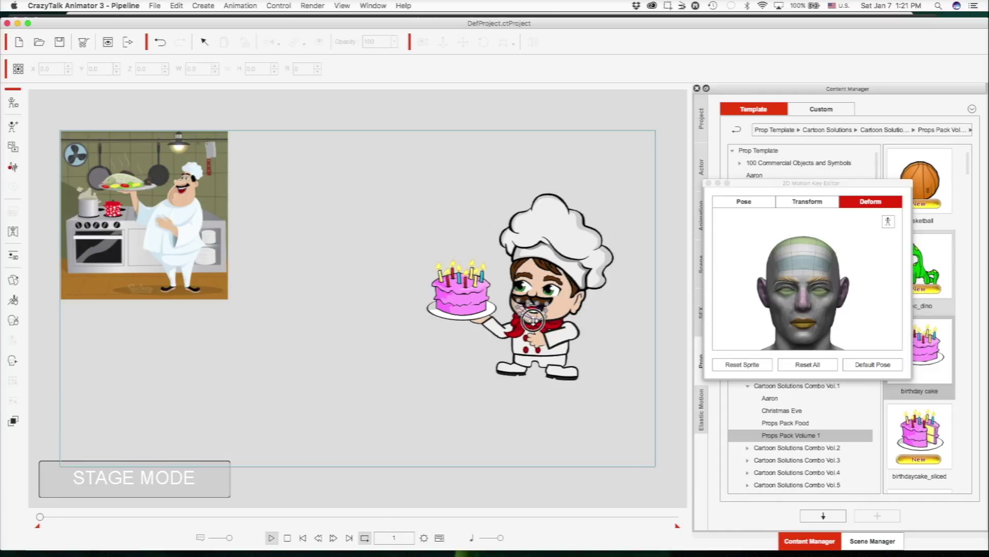
drag(530, 316, 532, 320)
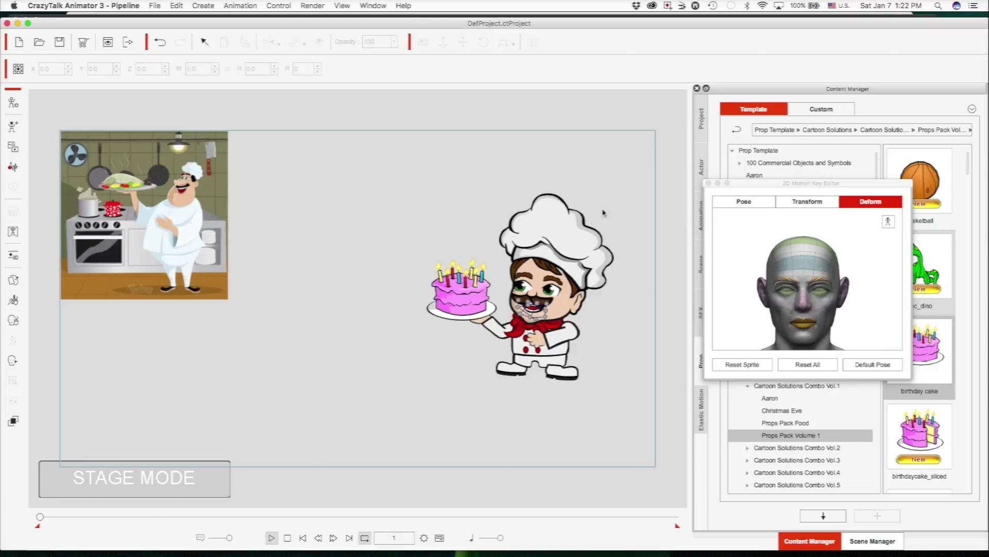
click(709, 183)
click(465, 154)
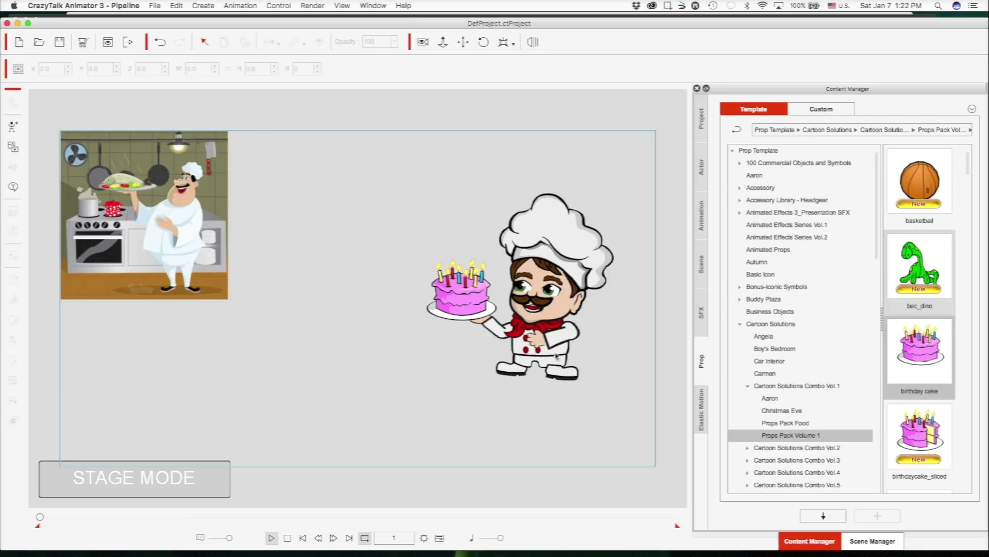
In the Layer Editor, change the layer order of one of the chef's shoes relative to his torso and close the editor.
click(555, 371)
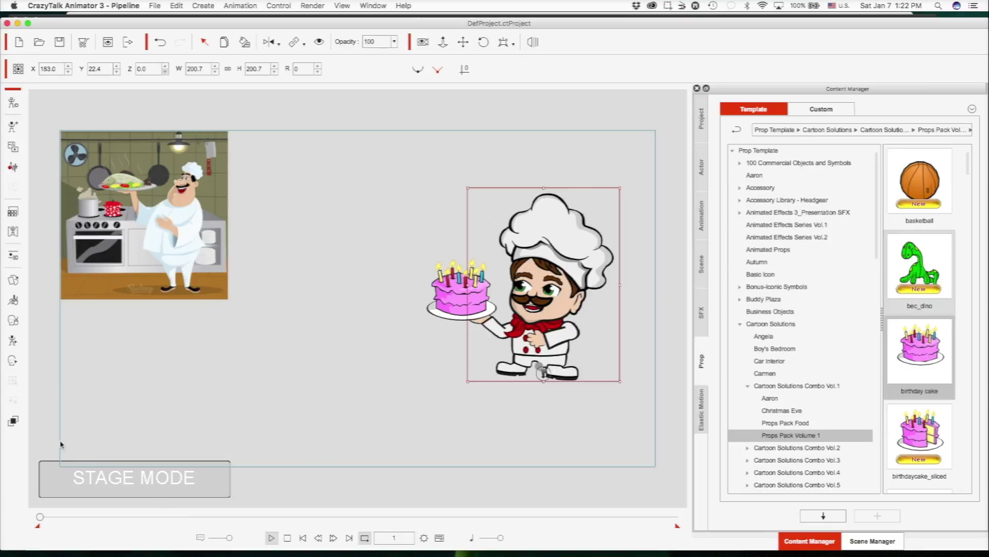
click(13, 420)
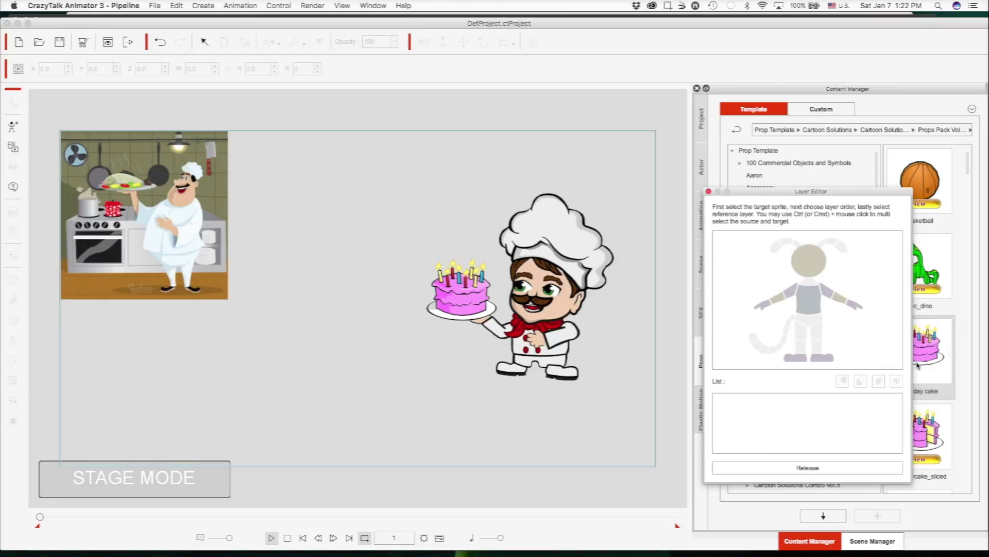
click(823, 359)
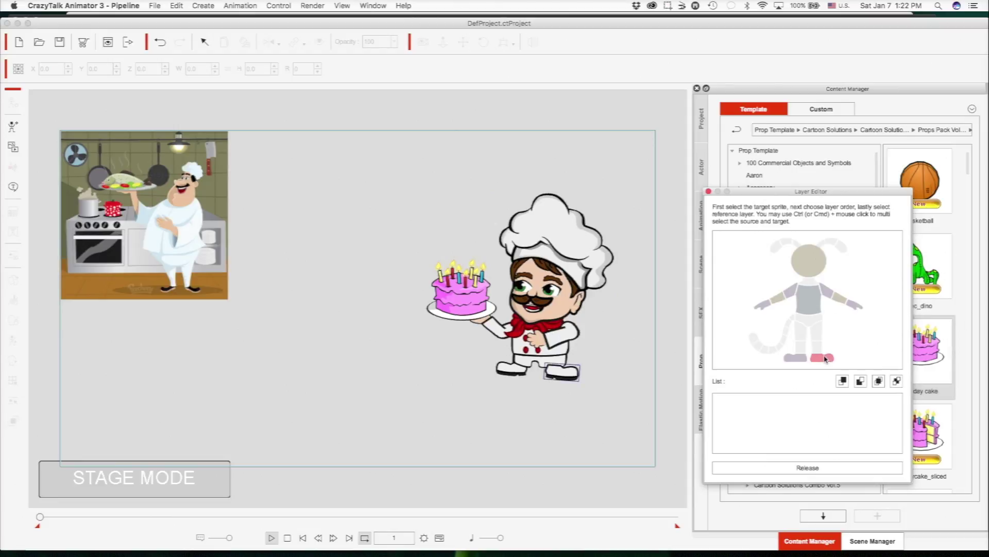
click(860, 381)
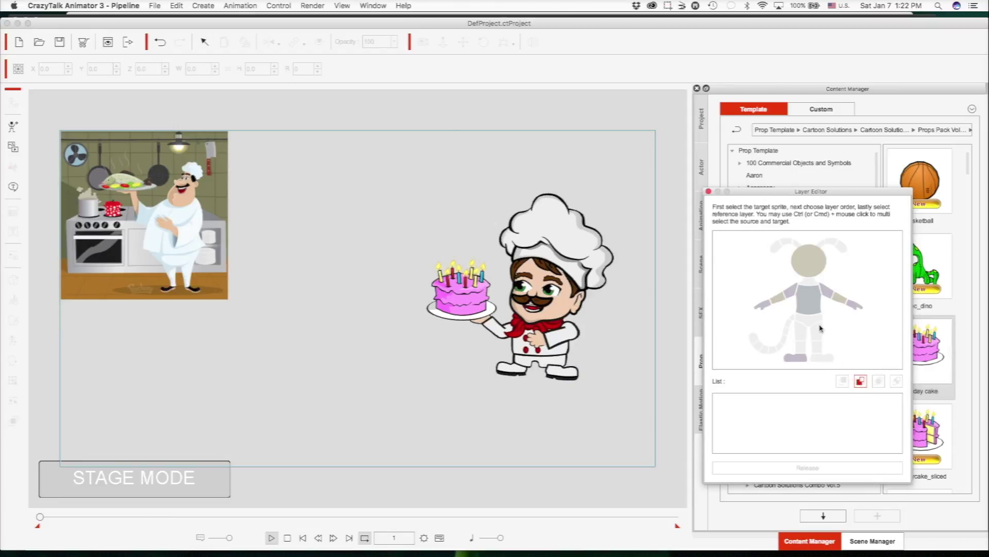
click(807, 304)
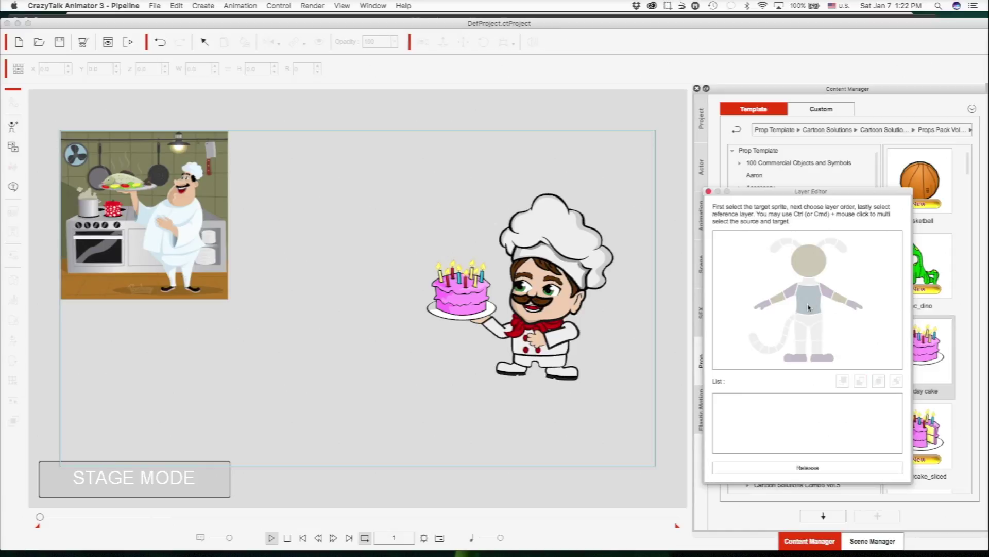
click(709, 191)
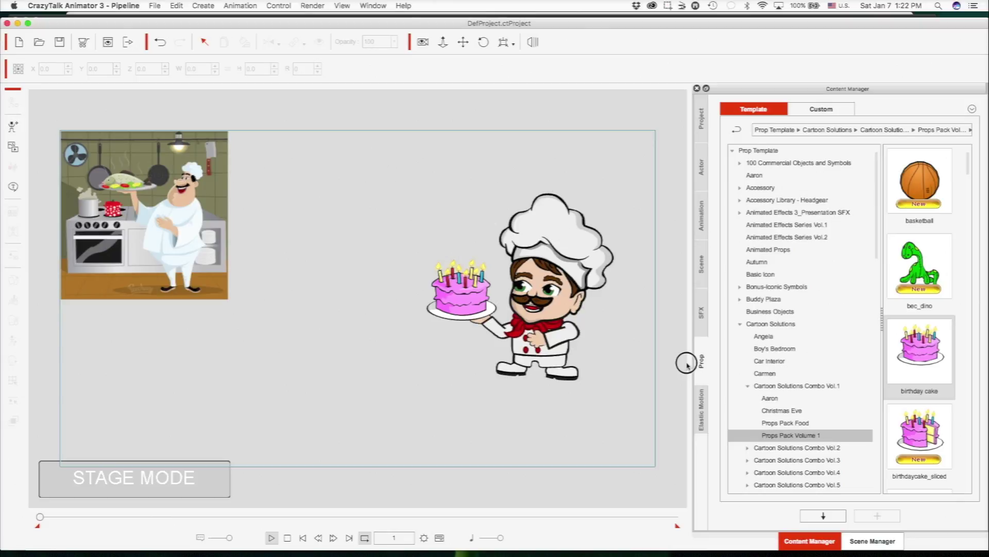
Select the chef together with the birthday cake, move them below the reference picture and deselect them.
drag(407, 167, 663, 431)
drag(564, 301, 168, 384)
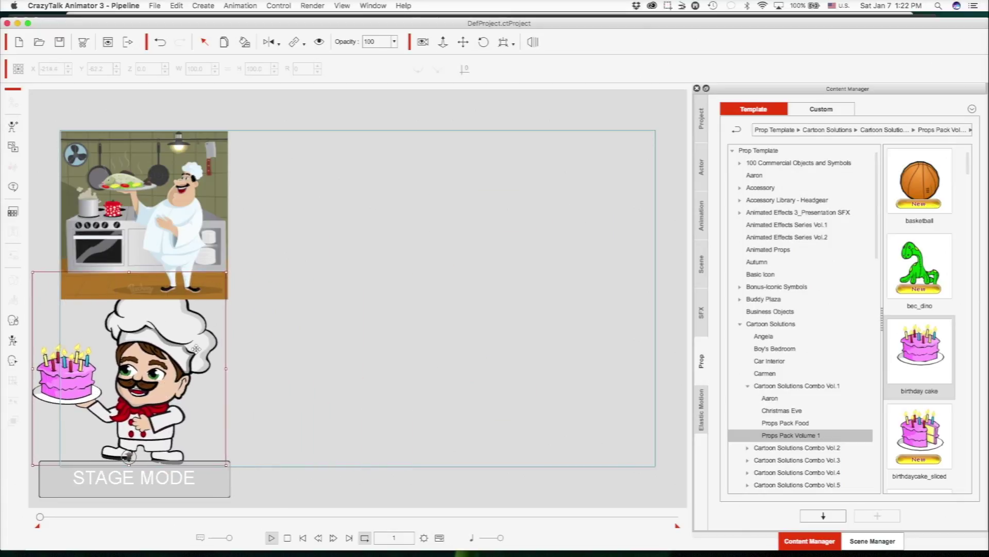
click(403, 269)
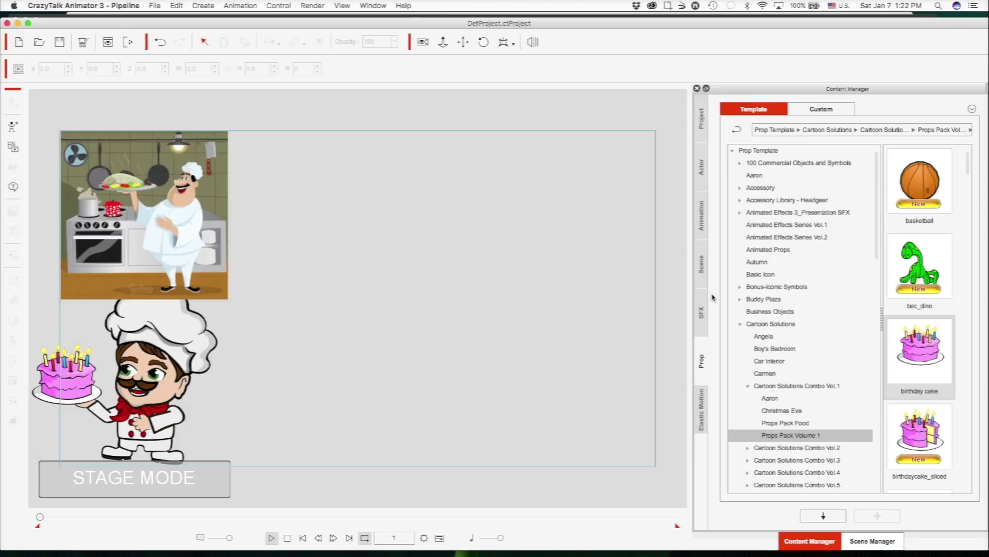
Browse the Cartoon Solutions and Conference Room scene templates and the Kitchen props for a kitchen setting.
click(702, 255)
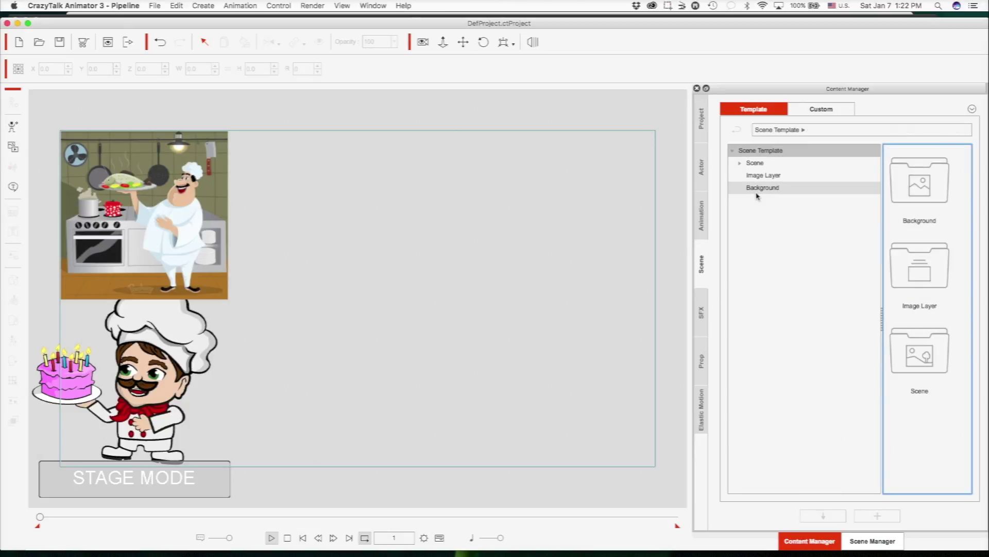
click(740, 164)
click(775, 179)
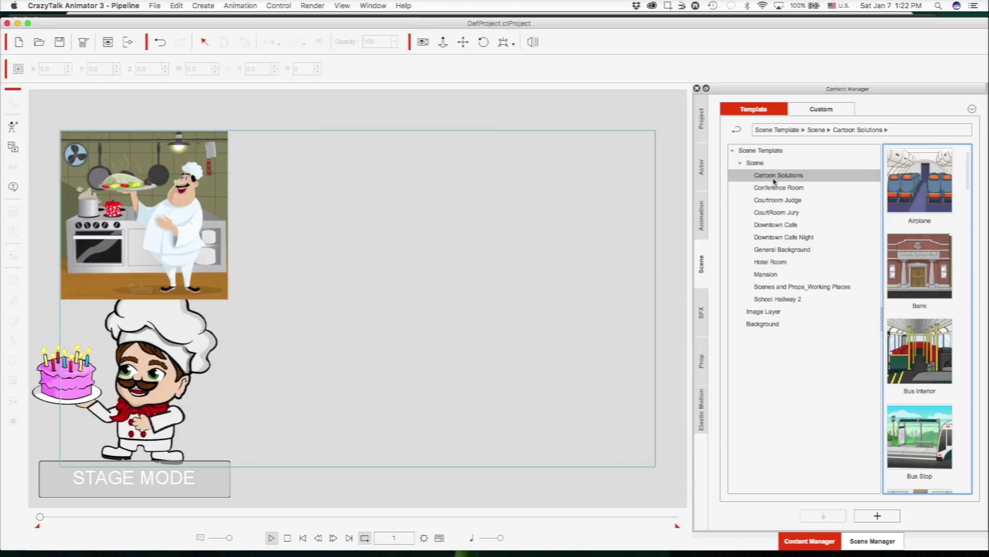
click(779, 189)
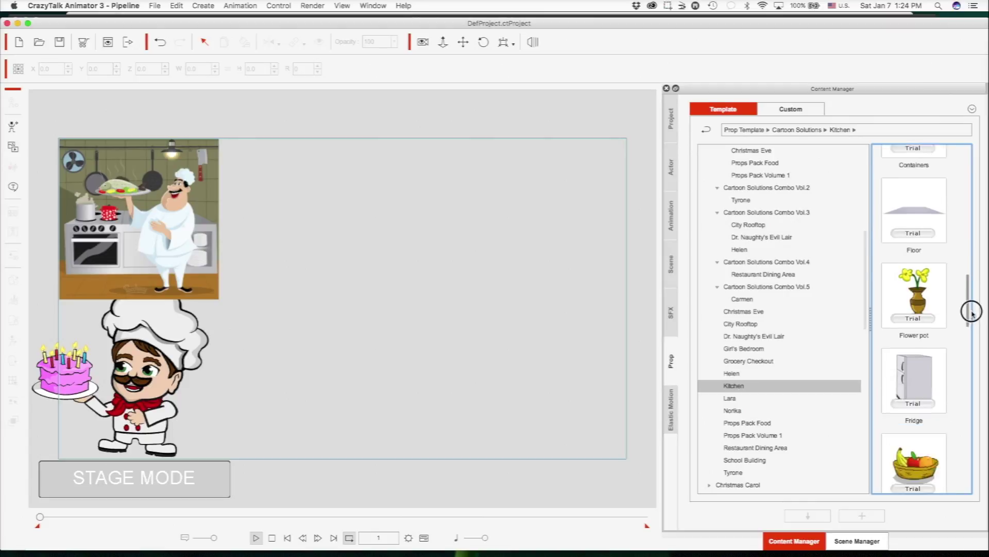
drag(967, 310, 960, 442)
click(723, 164)
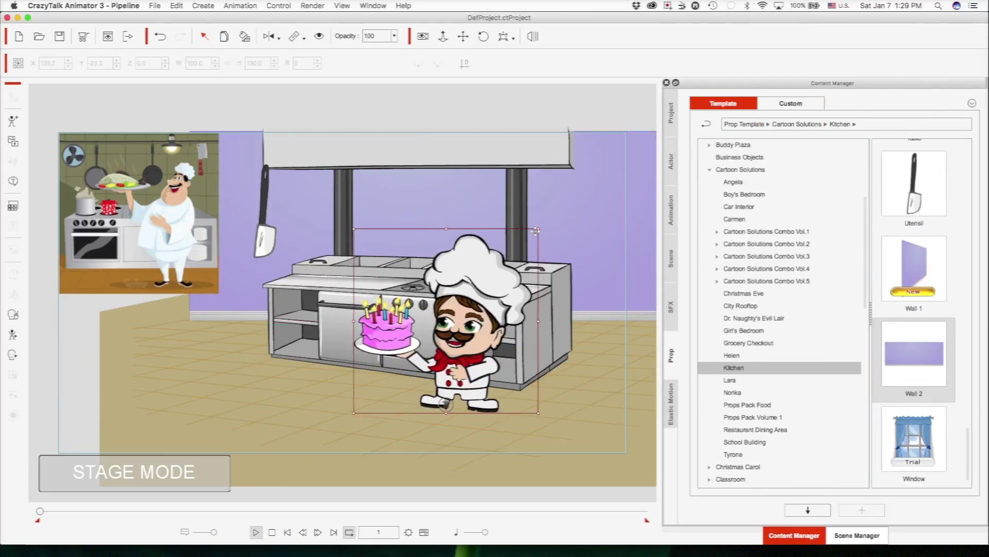
Enlarge the chef together with his birthday cake and move them aside, clear of the kitchen counter.
drag(536, 231, 554, 197)
drag(466, 330, 195, 361)
Try to add the Spatula from the Kitchen props in front of the purple wall, and undo it.
scroll(914, 361, up, 10)
drag(914, 420, 824, 361)
drag(975, 322, 590, 208)
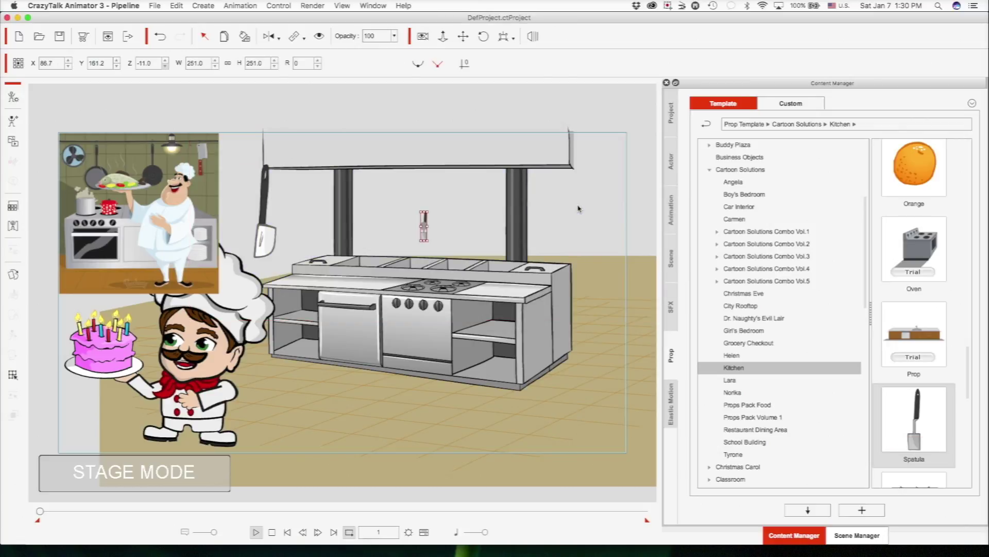
click(558, 211)
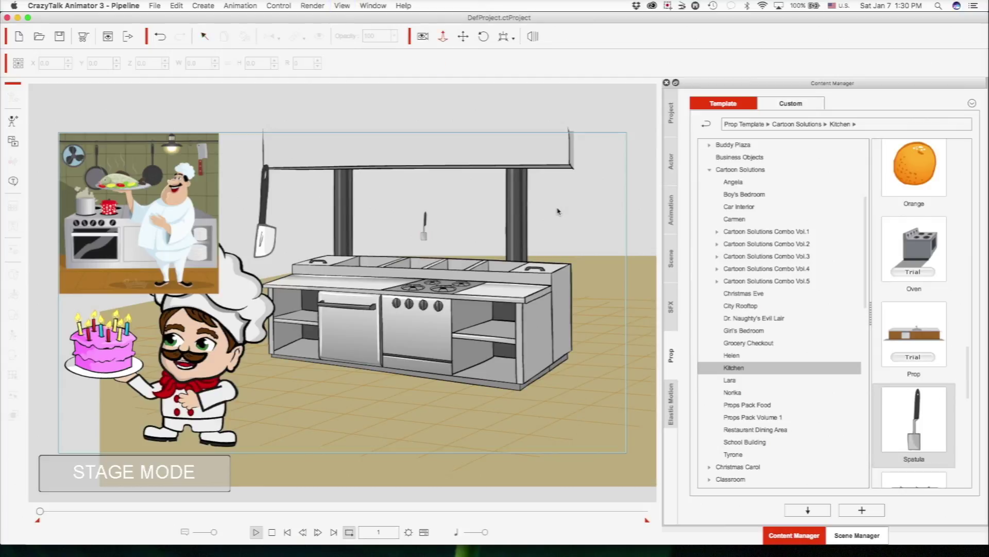
click(161, 39)
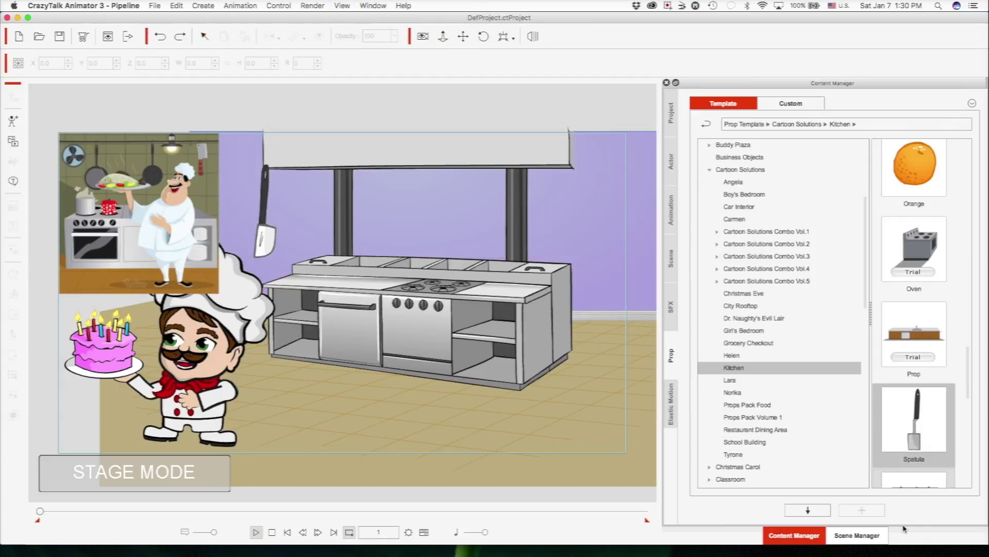
Unlock all props in the scene and return to the Kitchen prop templates.
click(856, 535)
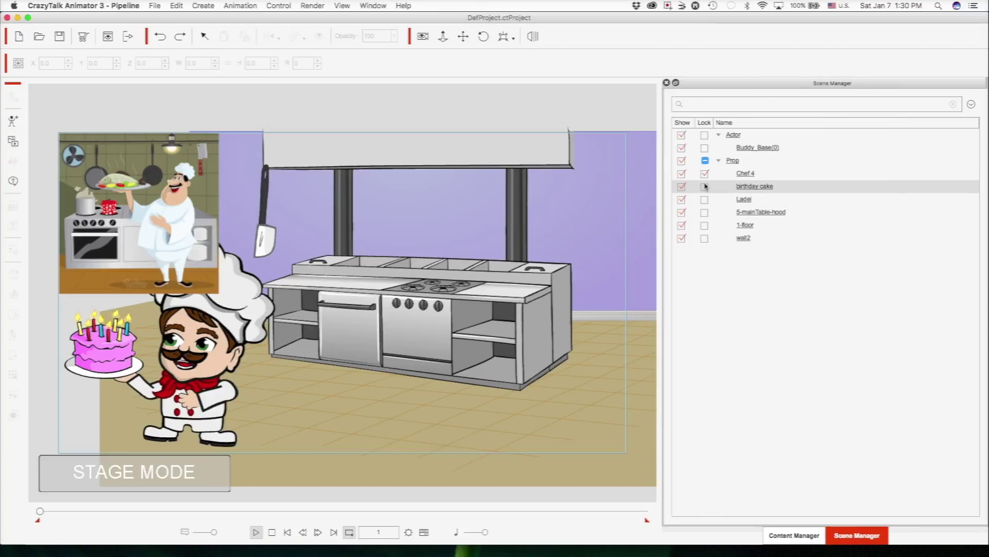
click(705, 161)
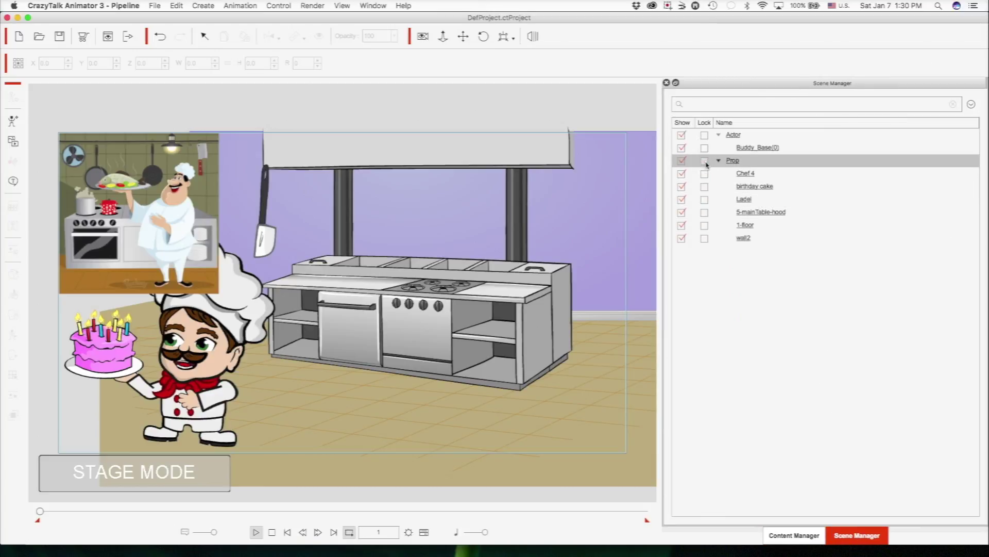
click(796, 536)
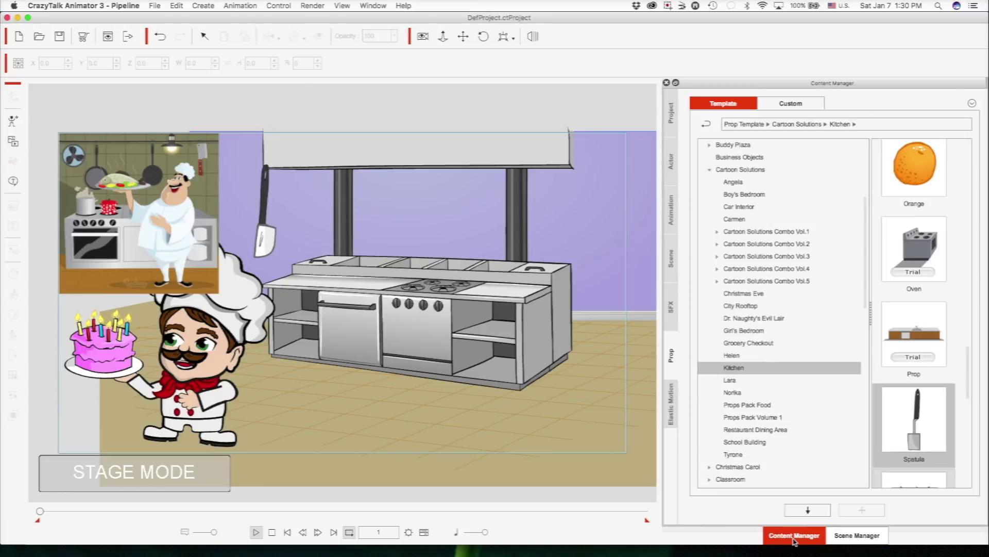
Add the Spatula prop at a scale of about 790.8 and hang it from the hood next to the cleaver.
drag(921, 425, 506, 197)
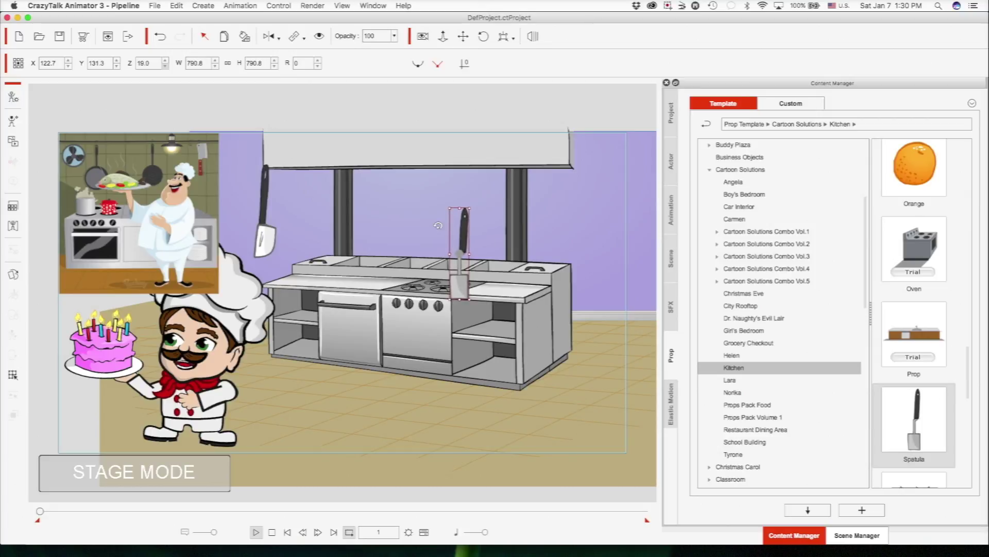
drag(464, 229, 304, 186)
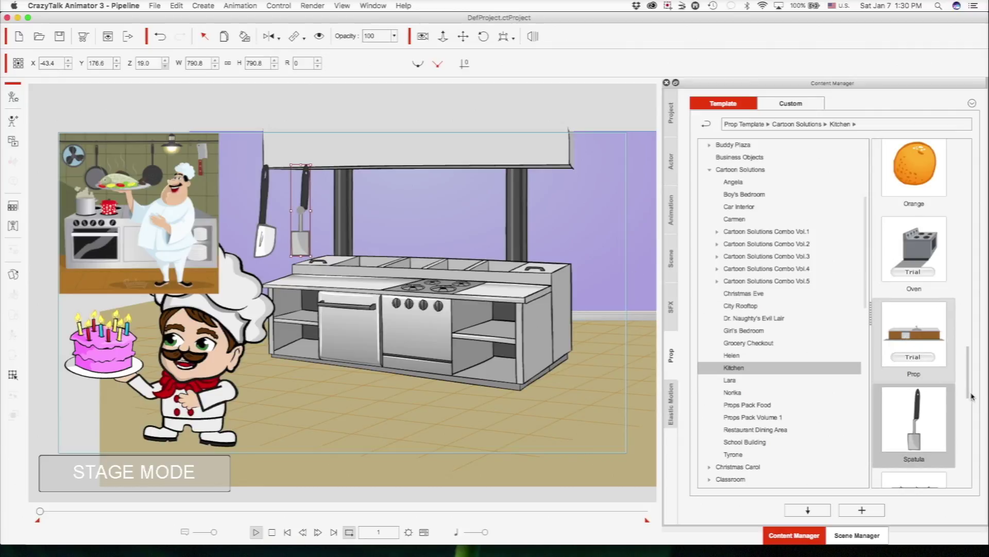
Add another din_light-3 lamp from the Restaurant Dining Area props at the middle of the hood and adjust its depth.
drag(968, 382, 975, 411)
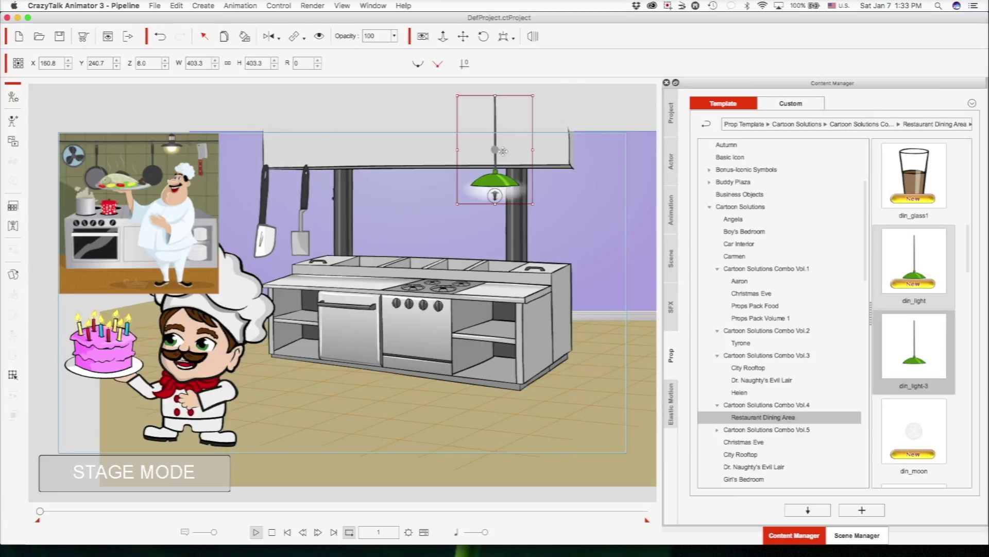
mouse_move(914, 350)
mouse_down()
mouse_move(290, 149)
mouse_move(389, 149)
mouse_up()
click(165, 66)
Unlock the Ladel prop and hang the cleaver, ladle and spatula side by side between the middle and right lamps.
drag(298, 203, 475, 197)
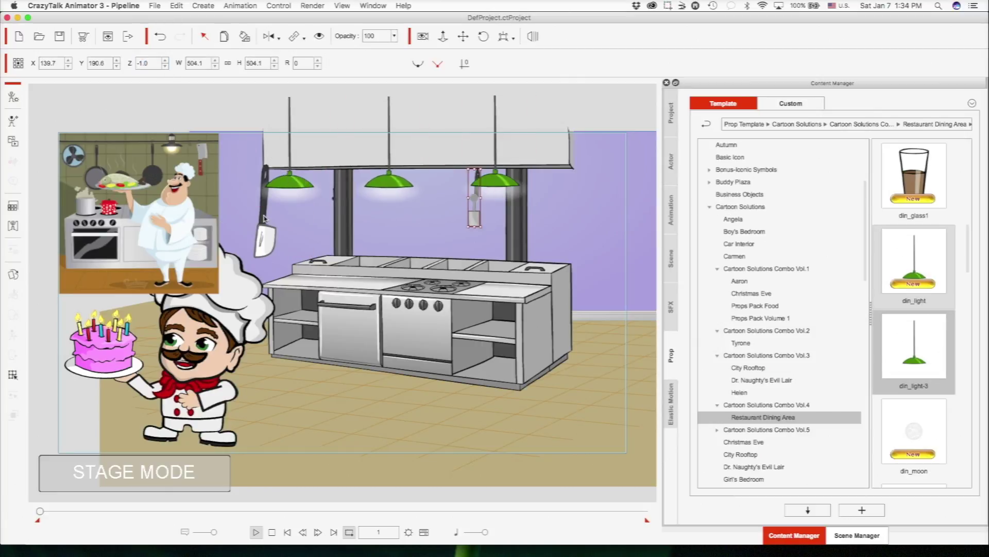
click(857, 535)
click(705, 200)
click(681, 200)
click(681, 199)
drag(397, 205, 455, 199)
drag(265, 212, 434, 213)
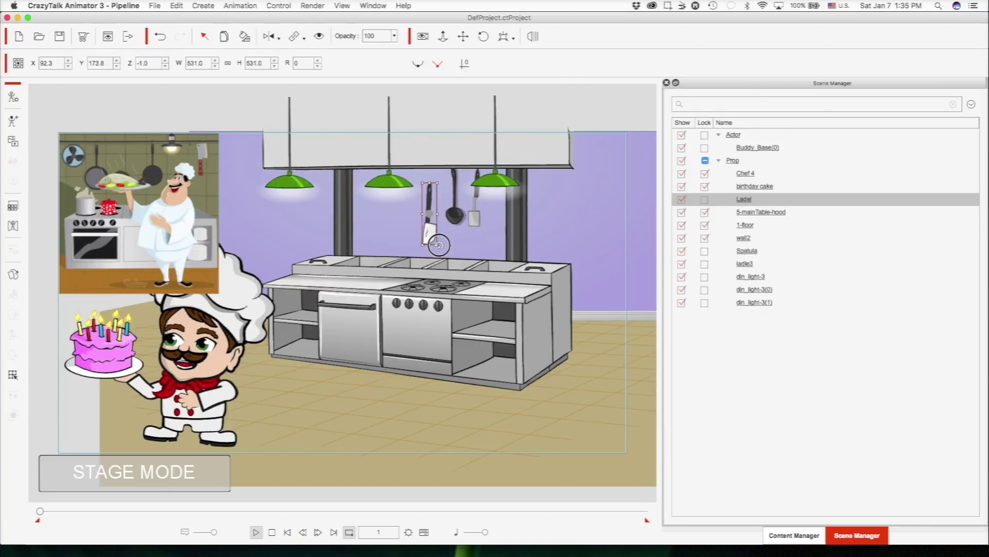
drag(447, 259, 441, 227)
Place the tiered cake on its stand at the left end of the kitchen counter.
click(794, 536)
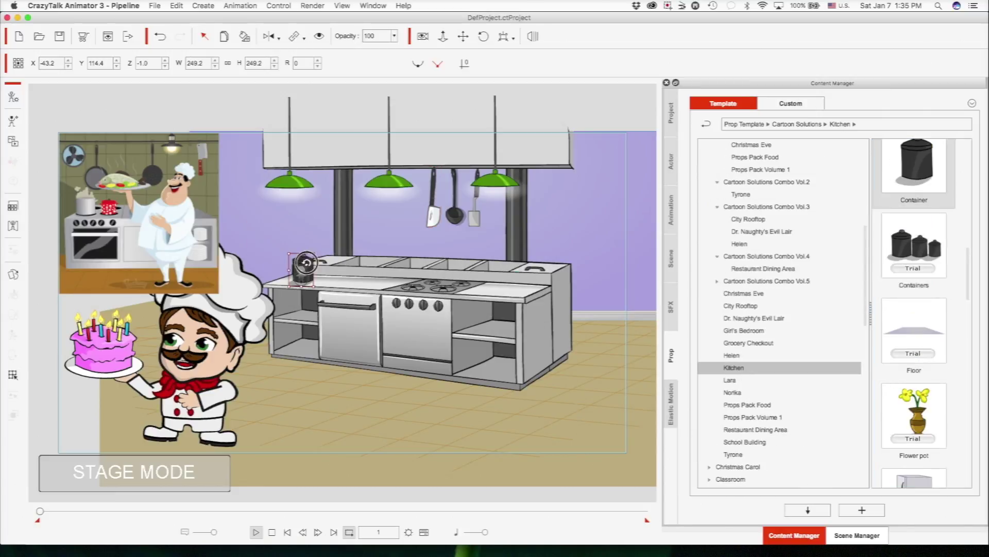
drag(914, 241, 296, 248)
drag(327, 294, 294, 244)
Add the cupcake stand from the food props, set its width to 40 and move it to the counter's right end.
scroll(914, 280, down, 10)
drag(914, 278, 381, 298)
double_click(199, 63)
text(40)
key(Return)
key(super+z)
key(super+z)
key(super+y)
drag(531, 291, 503, 264)
Add the piping bag 1 prop, scale it down to about 10.7 and lay it on the counter beside the tiered cake.
scroll(914, 309, down, 20)
drag(914, 423, 361, 425)
drag(361, 425, 332, 280)
drag(394, 249, 358, 270)
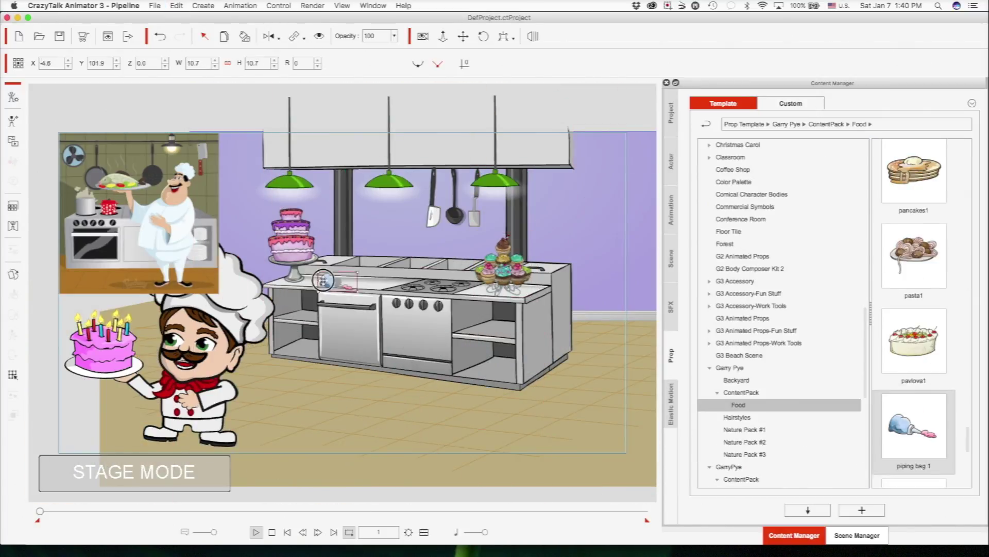
scroll(949, 462, down, 5)
scroll(949, 462, up, 5)
click(325, 280)
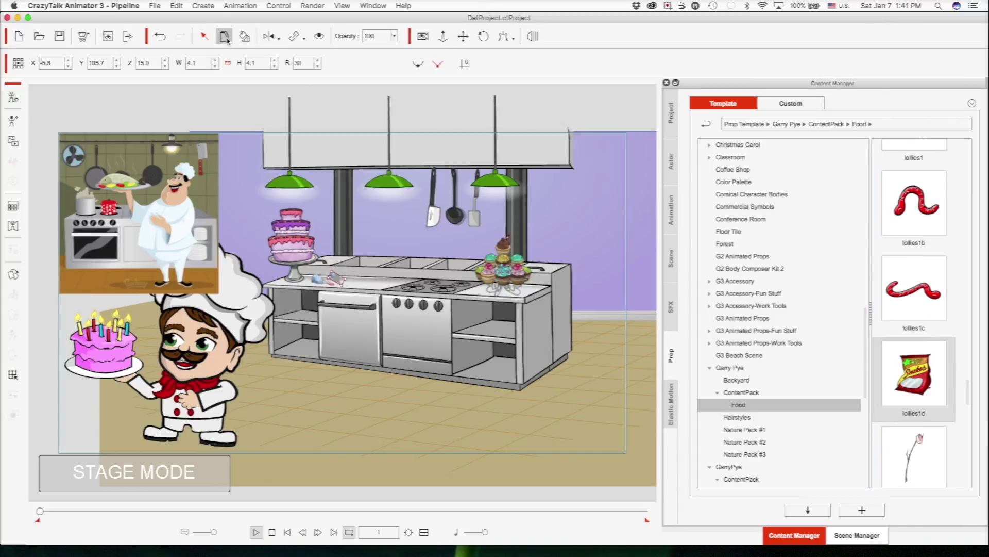
Adjust the colours of the pipingbag1(1) and pipingbag1 props and close the colour settings.
click(244, 36)
click(857, 534)
drag(865, 181, 576, 37)
click(755, 367)
drag(574, 281, 589, 284)
click(751, 341)
drag(574, 281, 583, 283)
click(439, 36)
Add the cupcake4 prop at a scale of about 12.9 beside the cupcake stand and duplicate it into a group on the counter.
click(761, 212)
click(794, 535)
scroll(958, 282, up, 15)
drag(914, 375, 591, 325)
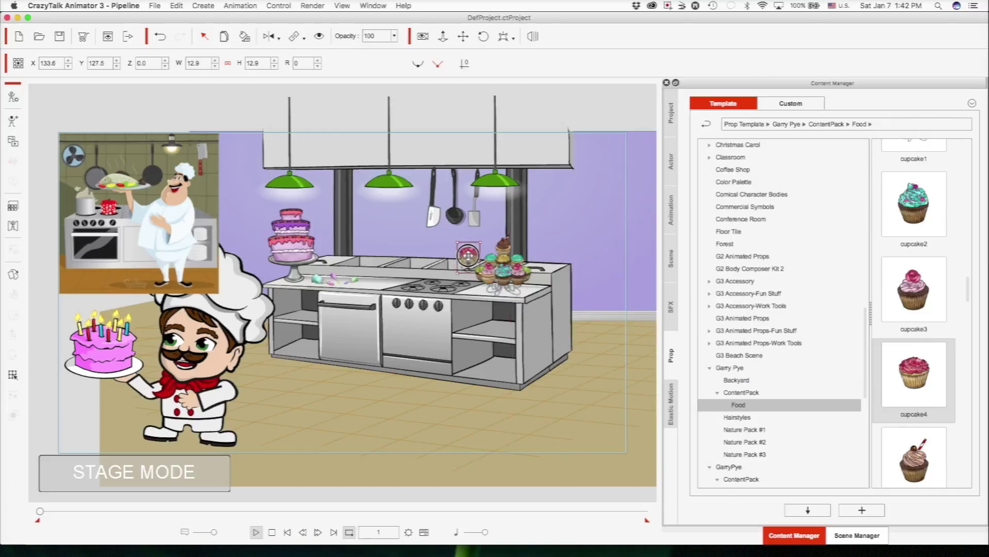
click(224, 36)
drag(468, 251, 441, 259)
click(224, 37)
click(268, 36)
click(224, 36)
Add the cupcake3 prop and duplicate it into a group beside the cupcake4 cupcakes.
double_click(914, 289)
click(225, 36)
drag(336, 285, 410, 250)
super+click(430, 251)
click(224, 36)
drag(430, 251, 418, 257)
Add the cupcake2 prop, adjust its depth and duplicate it into a group next to the cupcake3 cupcakes.
drag(914, 204, 607, 353)
drag(516, 130, 589, 230)
drag(600, 244, 378, 253)
click(165, 66)
click(224, 36)
super+click(388, 247)
click(224, 36)
Add the cake4 prop and place it on the counter in front of the cupcakes.
click(598, 364)
drag(968, 285, 967, 183)
drag(914, 369, 385, 422)
drag(299, 340, 376, 279)
Change the depth of the piping bag beside the cake4 slice and adjust its colour.
click(354, 280)
click(165, 66)
click(165, 66)
click(165, 66)
click(165, 67)
click(165, 67)
click(245, 36)
drag(575, 289, 594, 288)
drag(574, 312, 581, 313)
click(440, 45)
Rearrange the coloured piping bags on the counter beside the cake4 slice.
click(334, 276)
mouse_move(317, 279)
mouse_down()
mouse_move(328, 255)
mouse_move(333, 285)
mouse_up()
click(354, 280)
click(13, 206)
click(548, 78)
click(439, 53)
click(381, 271)
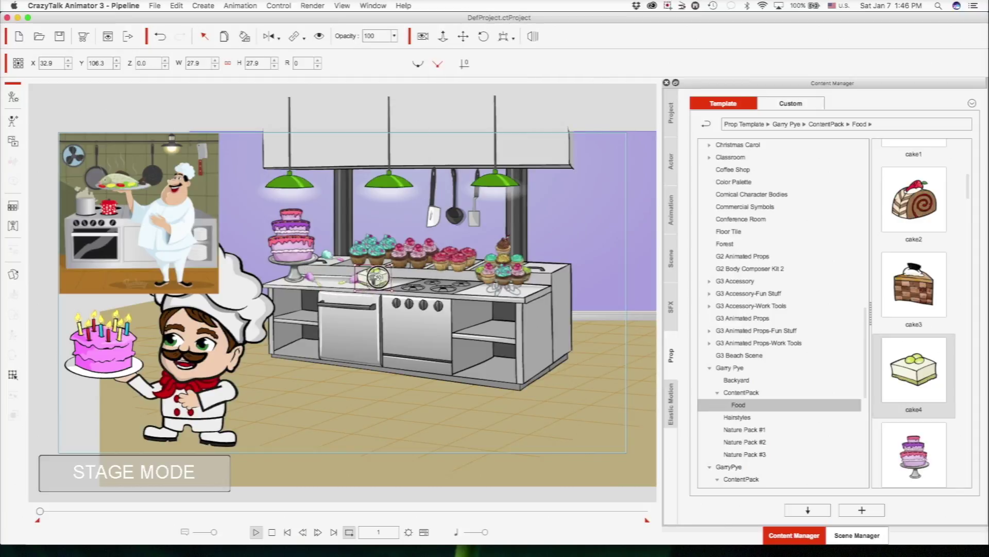
Select the birthday cake and the Buddy_Base(0) chef together and move them to the centre in front of the counter.
click(183, 360)
click(667, 6)
click(856, 535)
click(755, 186)
super+click(758, 147)
drag(178, 400, 424, 385)
Unlock the wall2 prop, recolour it to a pale pinkish grey and close the colour settings.
click(705, 238)
click(744, 238)
click(245, 36)
drag(829, 244, 842, 245)
drag(829, 267, 839, 290)
drag(829, 313, 823, 313)
click(694, 46)
Lock the wall2 prop again and hide the Chef 4 reference picture.
click(794, 535)
click(857, 535)
click(705, 238)
click(682, 174)
Zoom and pan the camera so the chef and the kitchen fill the frame.
click(443, 36)
click(463, 36)
drag(433, 99, 407, 110)
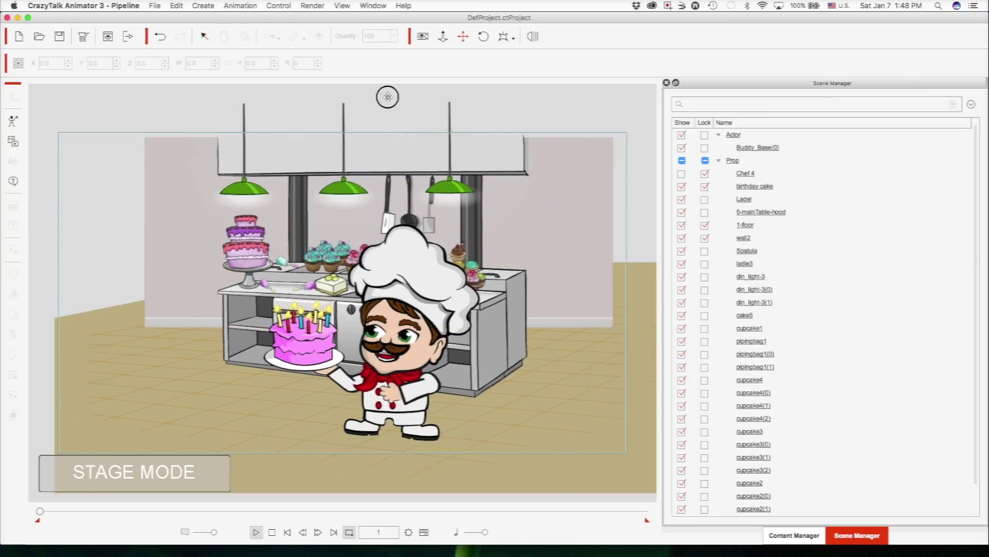
click(443, 36)
drag(417, 87, 417, 110)
Unlock all props and extend the wall2 and 1-floor props until they cover the left side of the frame.
click(705, 160)
click(744, 238)
click(214, 61)
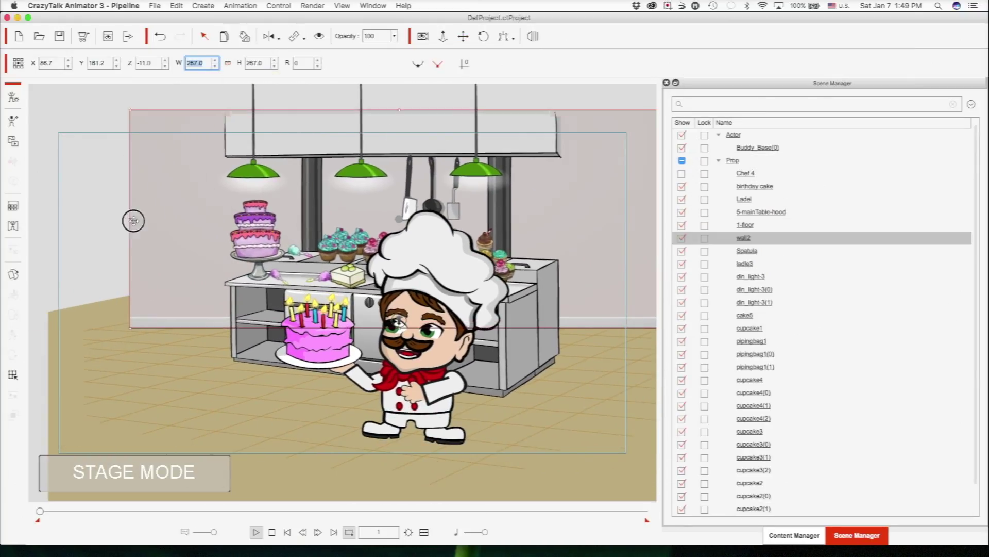
click(745, 224)
drag(39, 376, 13, 376)
Browse the prop templates, try the Fast Food Outlet Floor prop as the kitchen floor, and delete it.
click(794, 535)
click(740, 281)
click(733, 169)
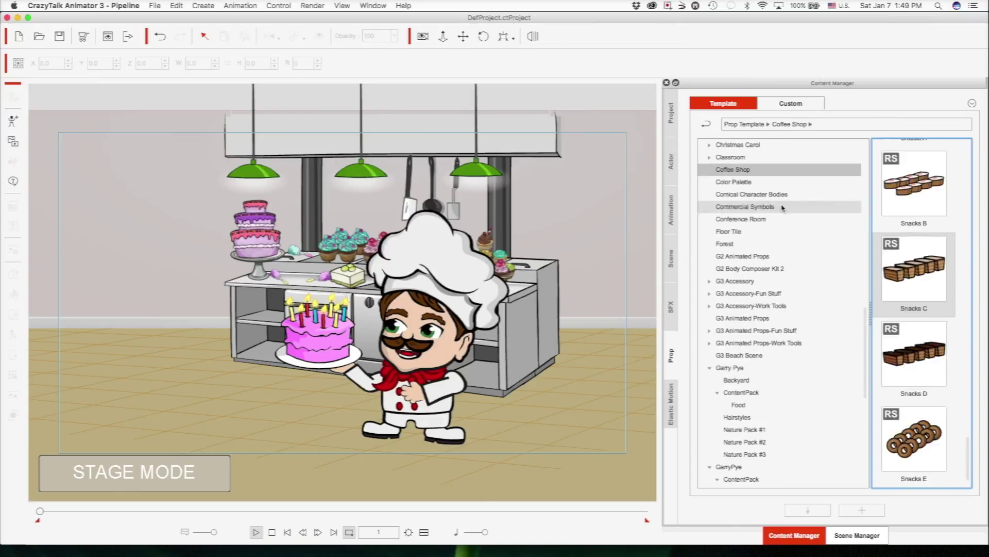
click(740, 219)
scroll(738, 297, up, 10)
click(762, 219)
click(773, 343)
double_click(915, 247)
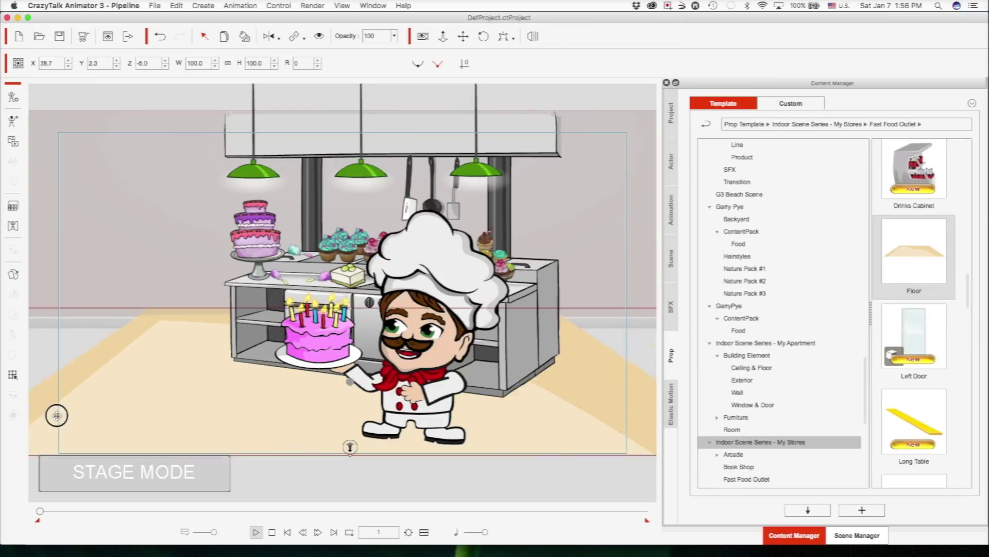
key(Delete)
Place the Floor prop from the Arcade templates in the kitchen as the new floor.
click(734, 454)
click(945, 233)
drag(914, 204, 126, 384)
Recolour the new arcade floor to a muted reddish brown and shift it slightly down.
click(245, 36)
drag(829, 261, 842, 261)
drag(830, 306, 840, 306)
drag(830, 328, 824, 328)
drag(841, 261, 841, 261)
drag(829, 283, 837, 309)
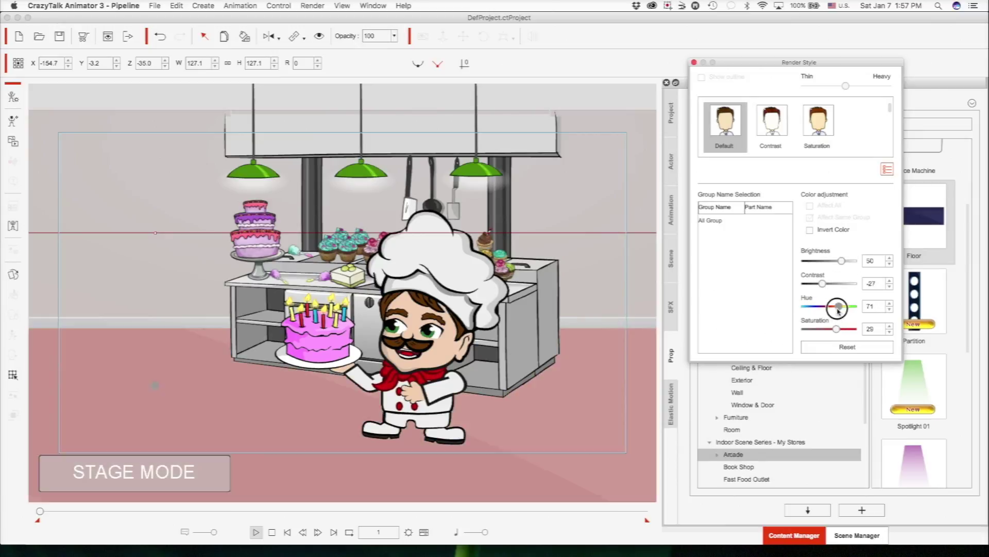
drag(841, 261, 837, 261)
drag(824, 329, 830, 329)
drag(612, 388, 620, 404)
Recolour the back wall to a light cream with brightness 27, contrast -27 and hue -121, and close the colour settings.
click(603, 217)
drag(845, 261, 833, 267)
drag(839, 307, 812, 306)
drag(815, 284, 825, 282)
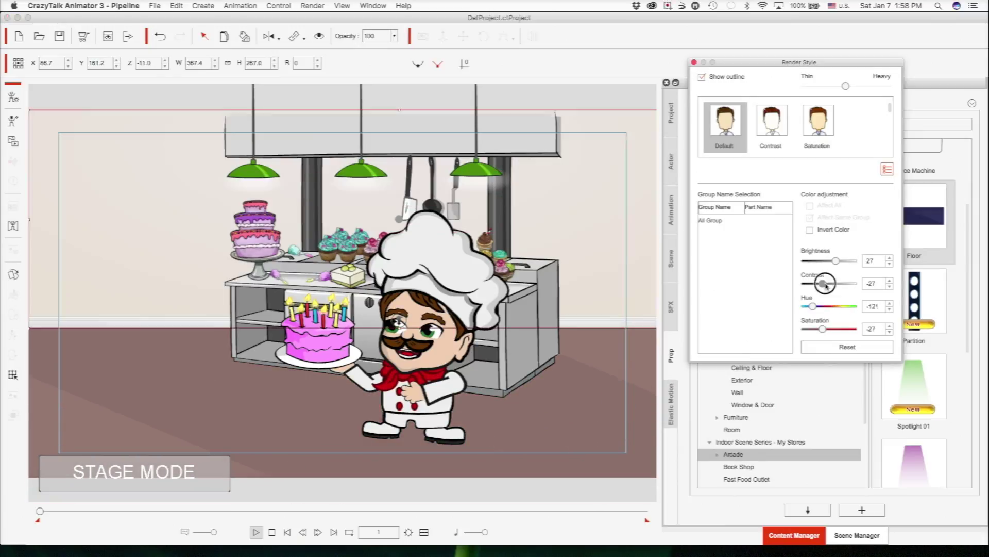
click(694, 62)
Link the birthday cake to the chef and move the chef with the cake toward the right end of the counter.
click(318, 340)
click(295, 36)
click(309, 56)
click(409, 395)
drag(408, 395, 476, 399)
Find the glass balcony door with the pink curtain in the prop templates and place it at the left end of the wall.
click(740, 344)
scroll(740, 344, up, 10)
click(729, 331)
scroll(915, 309, down, 10)
drag(914, 272, 388, 269)
click(743, 367)
click(740, 430)
scroll(747, 413, down, 10)
click(737, 294)
click(752, 406)
click(757, 443)
drag(914, 261, 83, 299)
Enlarge the curtained balcony door and move it to the left edge of the kitchen so it stands on the floor line.
drag(118, 355, 75, 278)
drag(131, 207, 175, 147)
click(90, 95)
Move the birthday cake slightly up so its plate rests on the chef's raised hand.
click(387, 350)
drag(386, 367, 392, 339)
click(489, 397)
click(795, 81)
click(694, 62)
click(555, 90)
Recolour the hanging lamps above the counter to a golden brass tone.
click(253, 171)
click(13, 207)
mouse_move(830, 314)
mouse_down()
mouse_move(784, 331)
mouse_move(828, 323)
mouse_up()
click(695, 71)
click(253, 170)
click(388, 274)
click(13, 206)
drag(830, 278, 828, 276)
click(694, 79)
Look through the Room, Restaurant and Fast Food Outlet prop templates for further kitchen props.
key(Delete)
click(732, 466)
scroll(747, 382, down, 8)
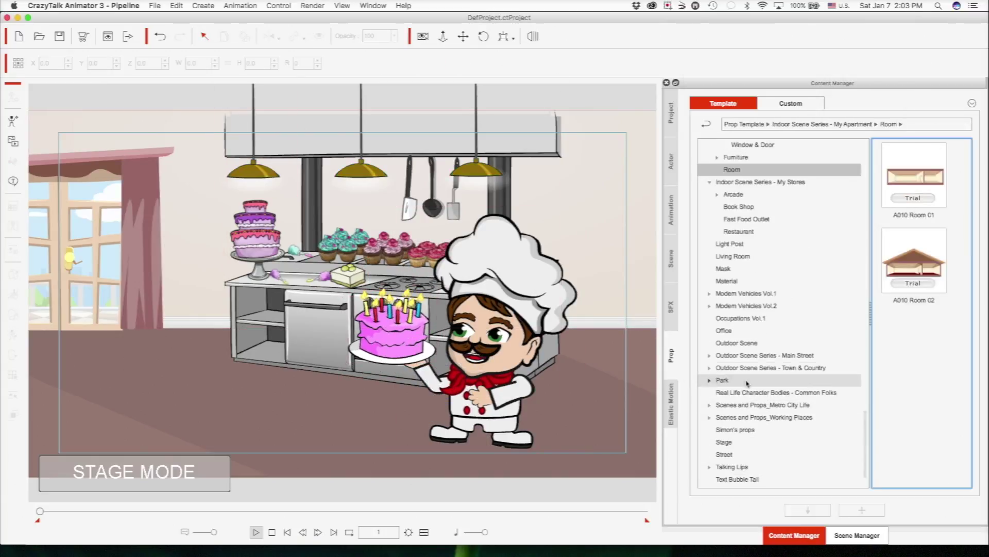
click(739, 232)
drag(967, 181, 971, 238)
click(747, 219)
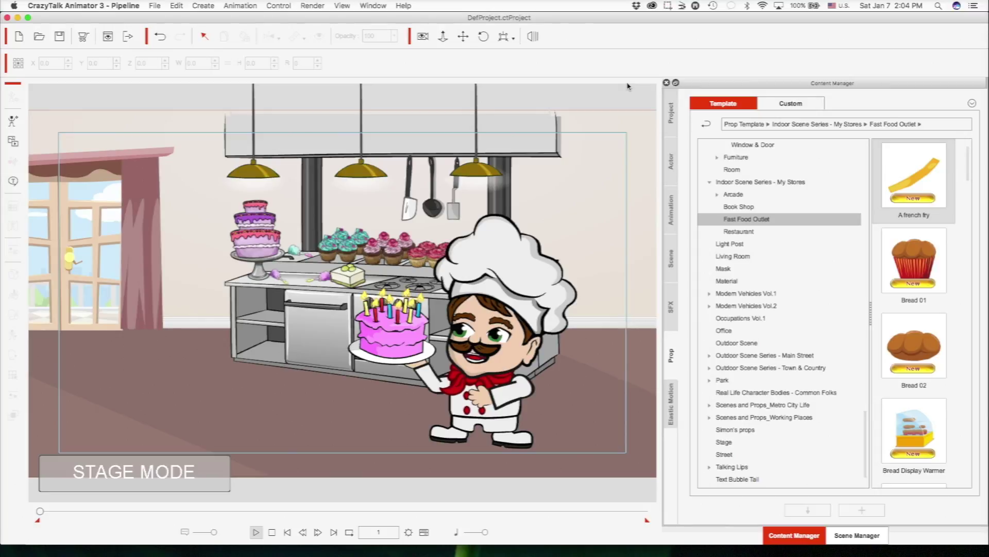
click(314, 7)
mouse_move(326, 75)
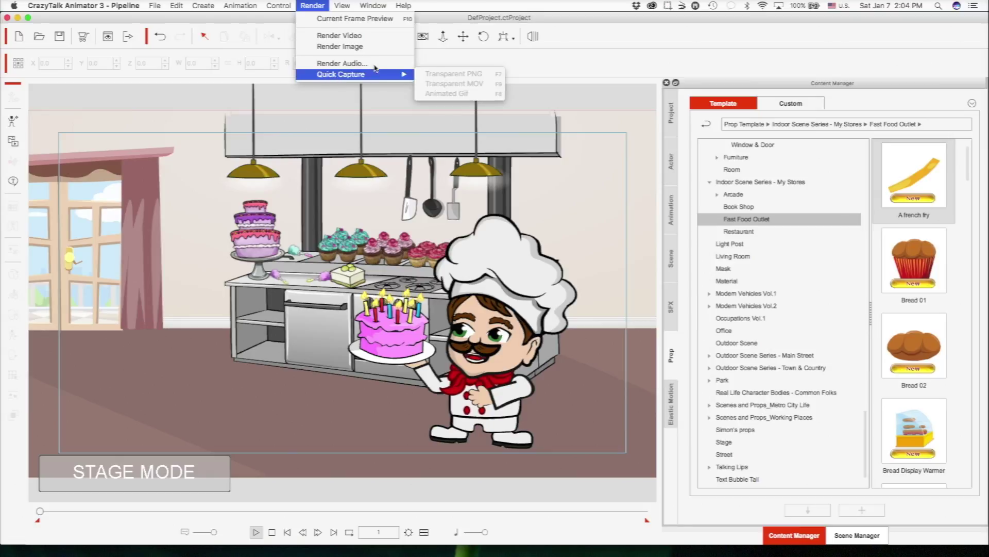
click(376, 48)
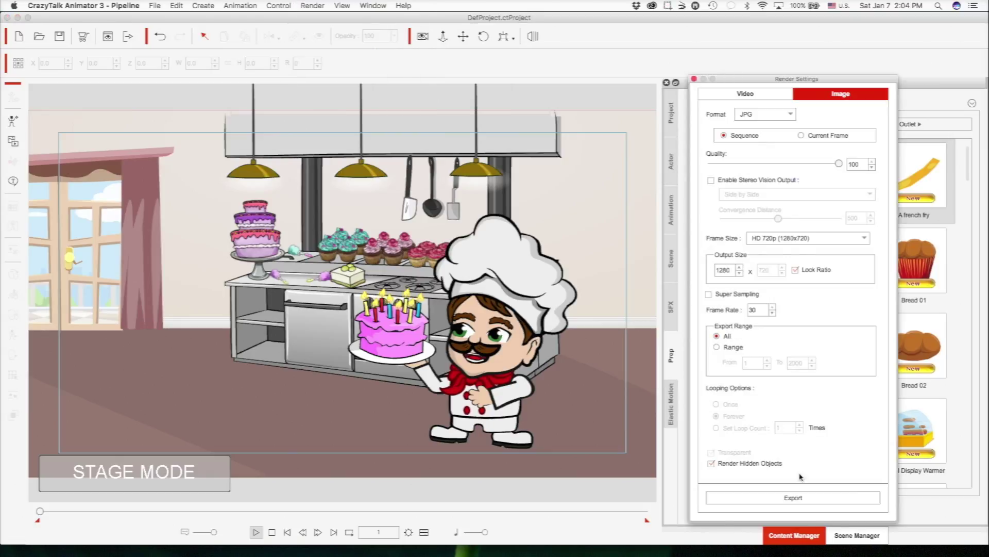
click(695, 79)
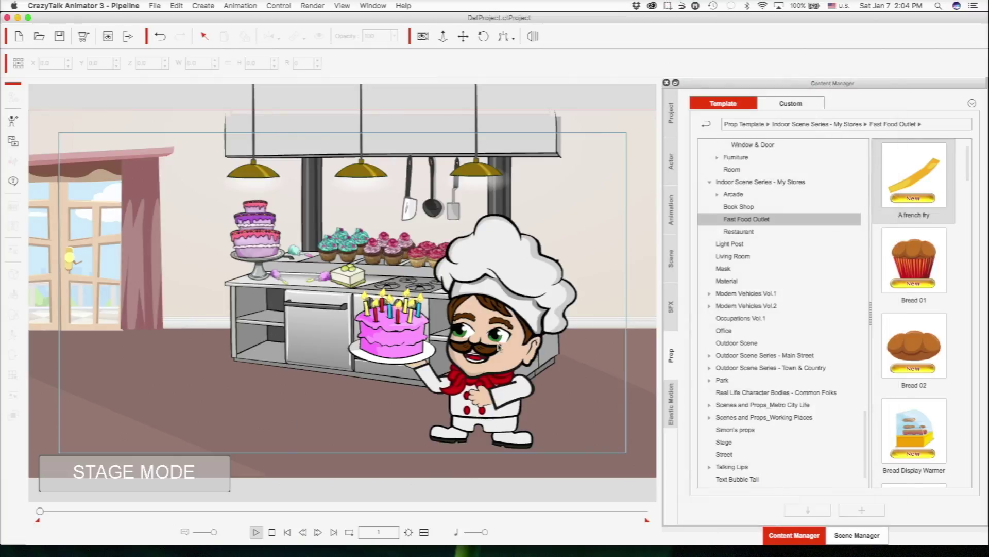
Hide the Buddy_Base(0) actor and the birthday cake prop, leaving only the kitchen background in the scene.
click(877, 532)
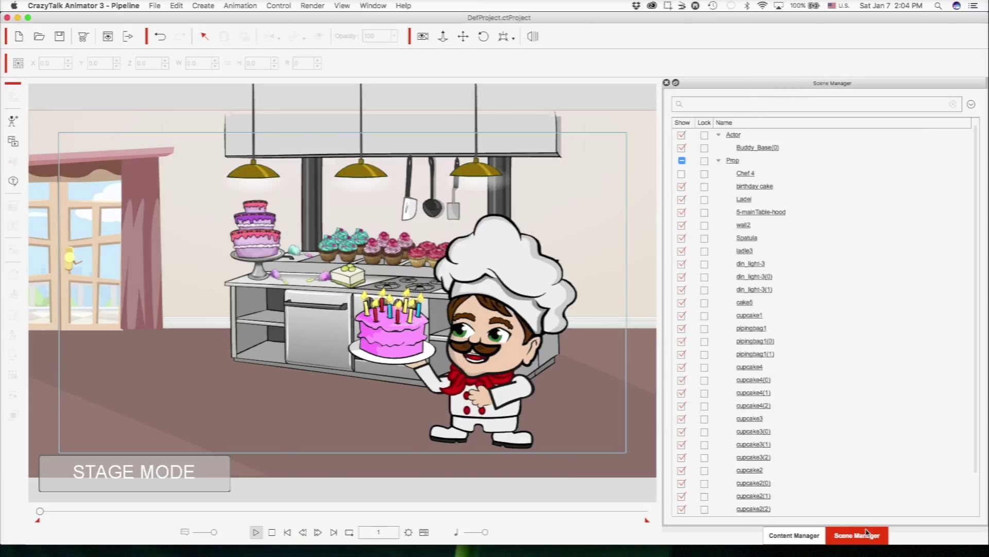
click(682, 148)
click(682, 187)
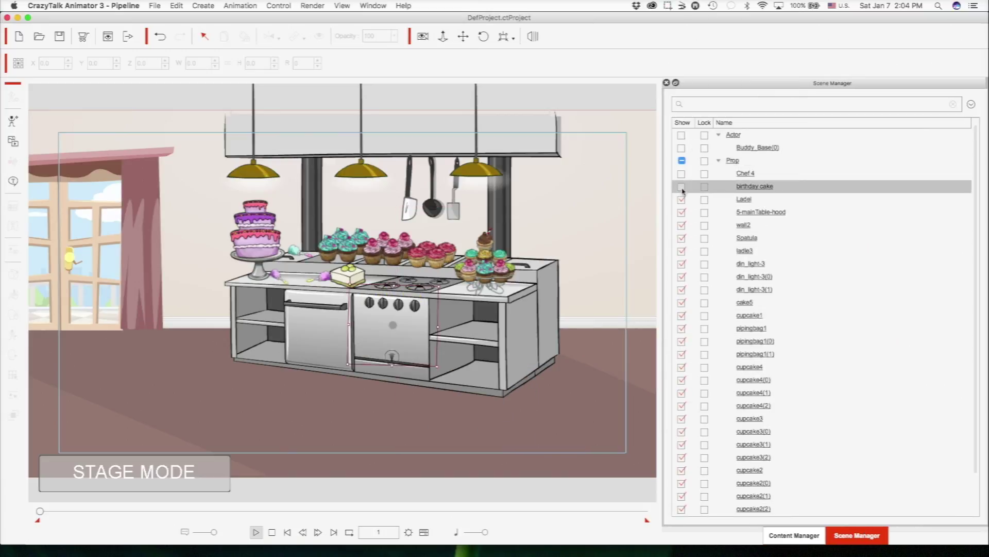
click(596, 131)
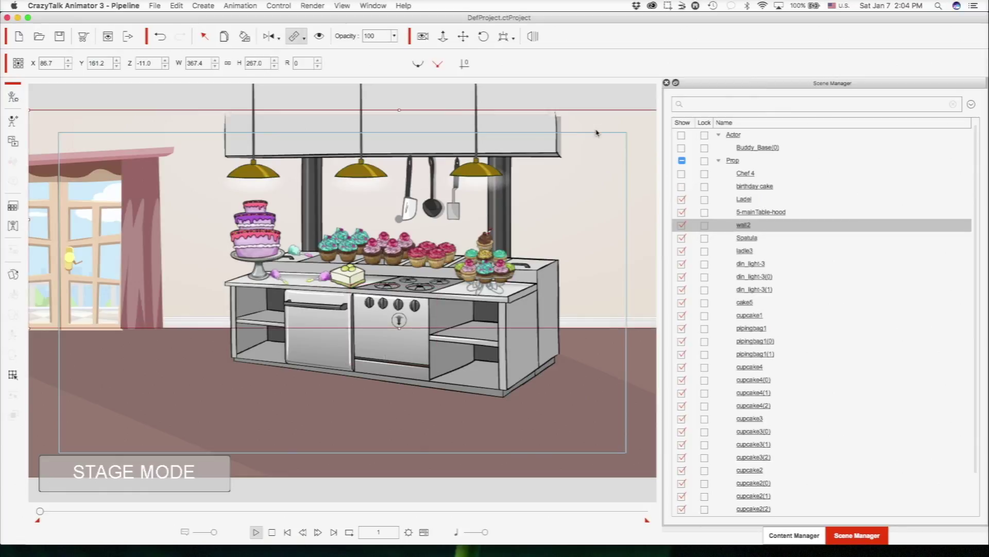
click(586, 95)
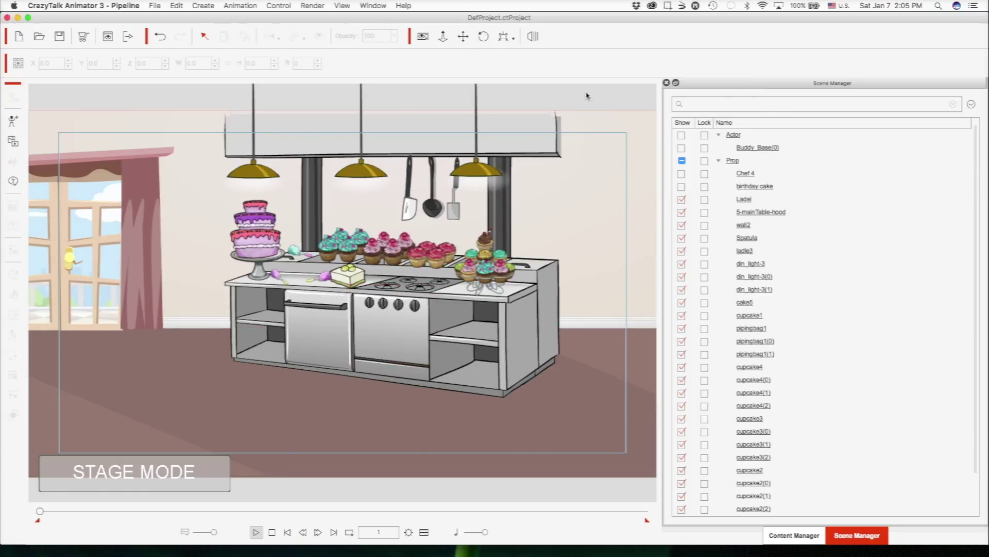
Set up an image render as a PNG of the current frame at 1280x720 with super sampling and without hidden objects.
click(312, 6)
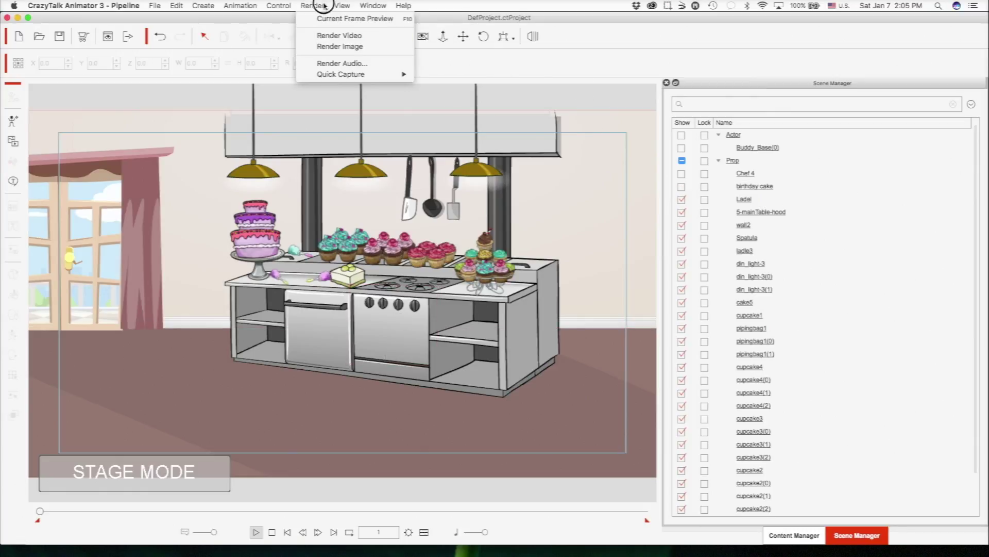
mouse_move(333, 78)
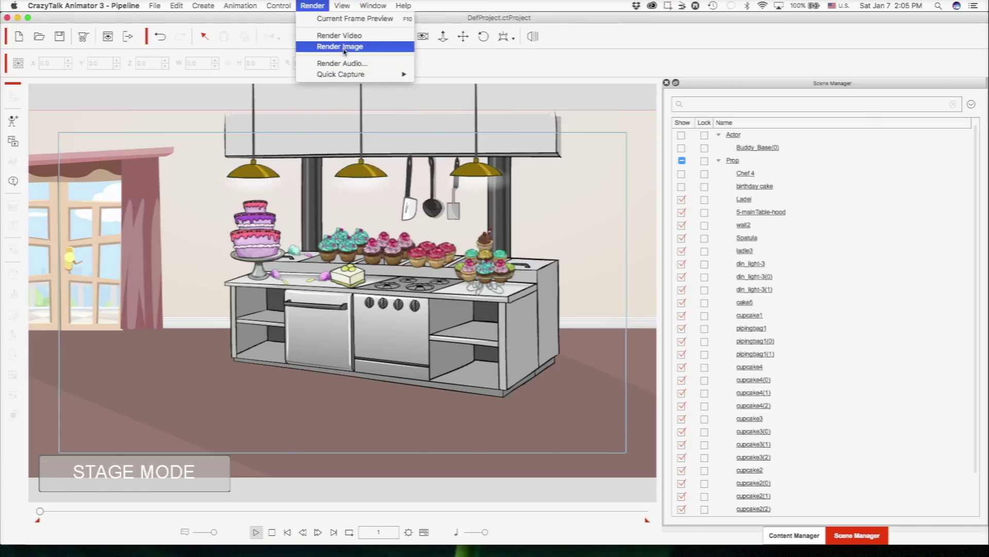
click(344, 48)
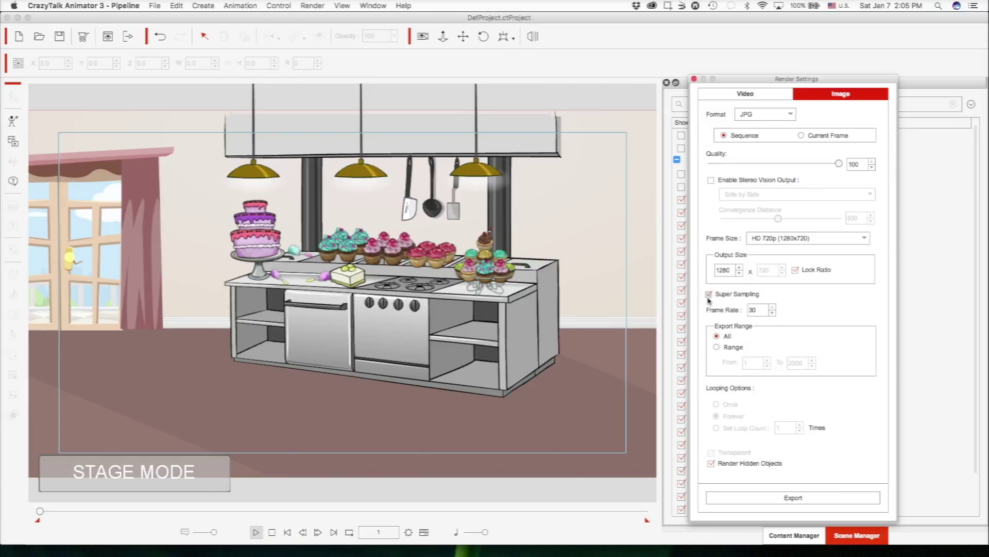
click(792, 114)
click(751, 128)
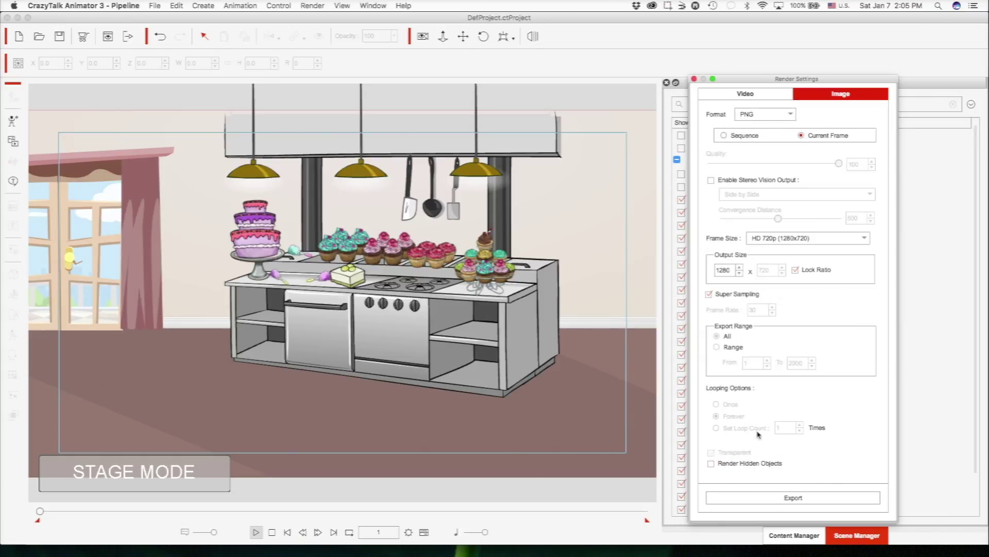
Export the image as "Final Scene" into the Chef Reference folder on the Desktop.
click(757, 498)
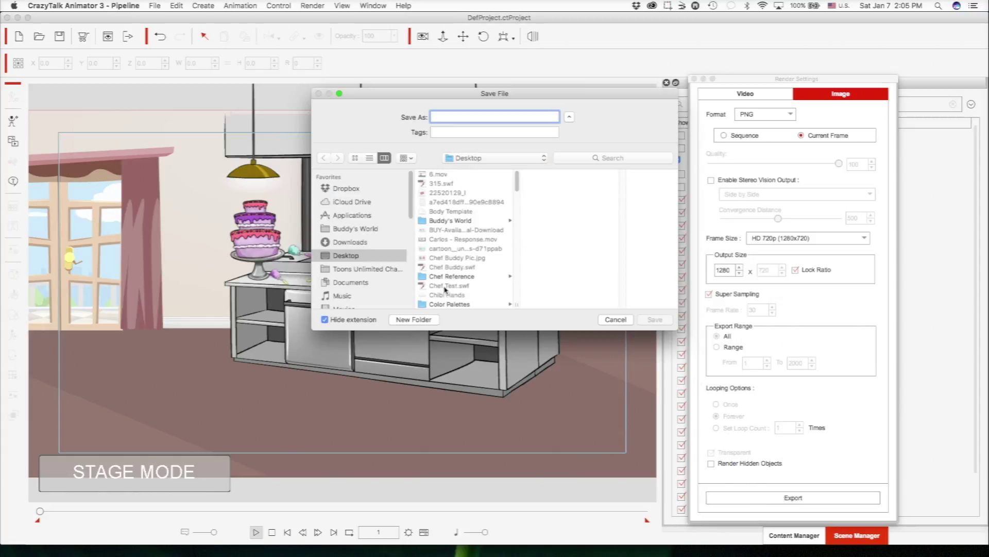
click(450, 278)
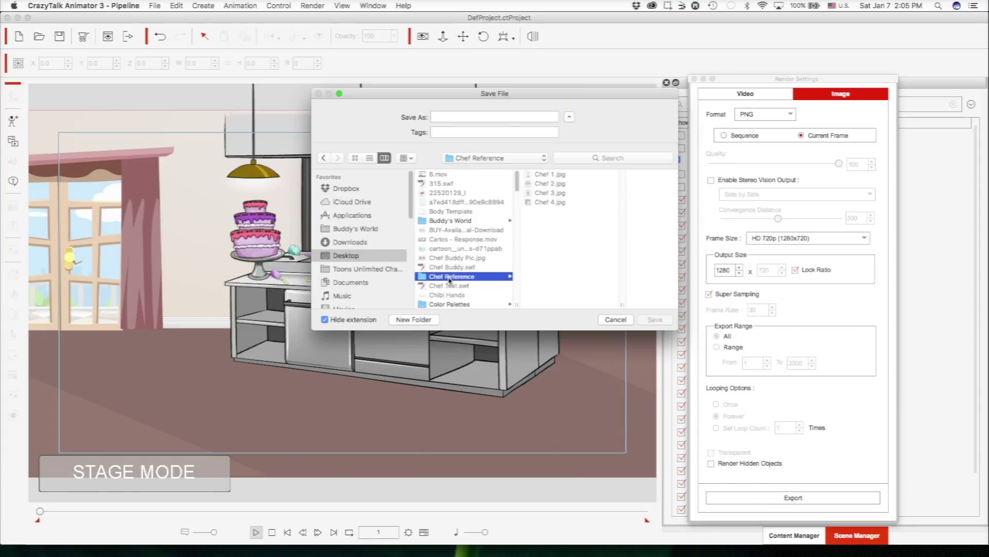
click(456, 116)
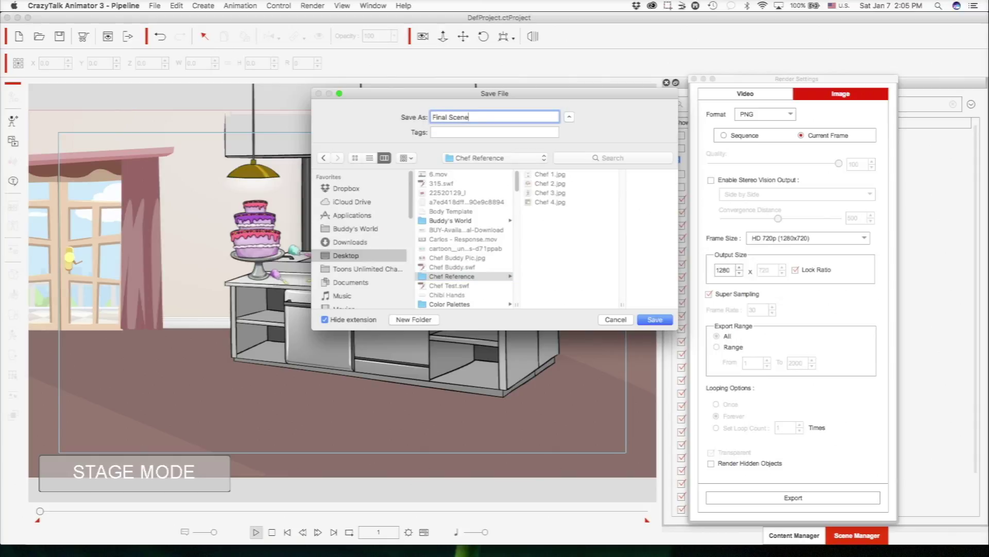
key(Return)
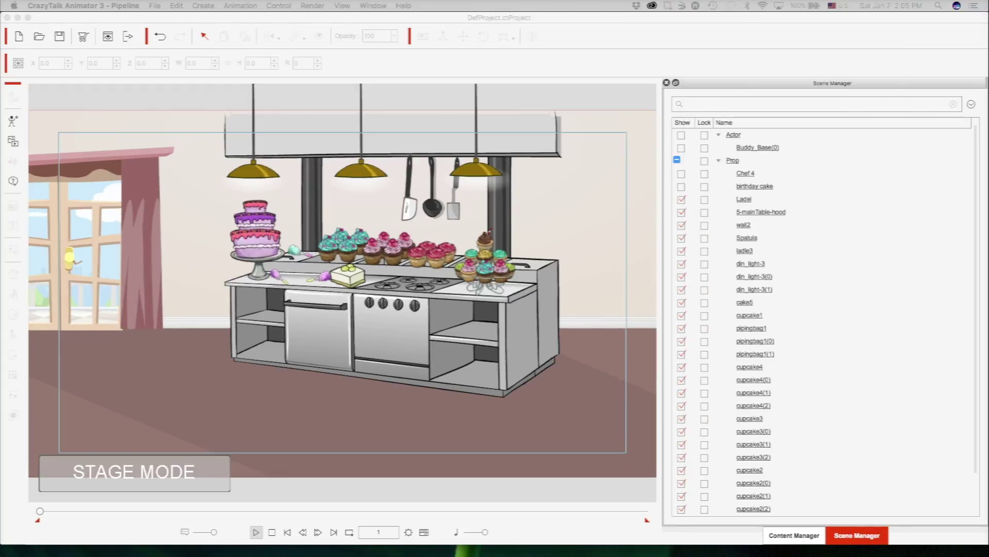
Switch to Affinity Designer and place the Final Scene image in the document with the chef reference picture.
mouse_move(448, 545)
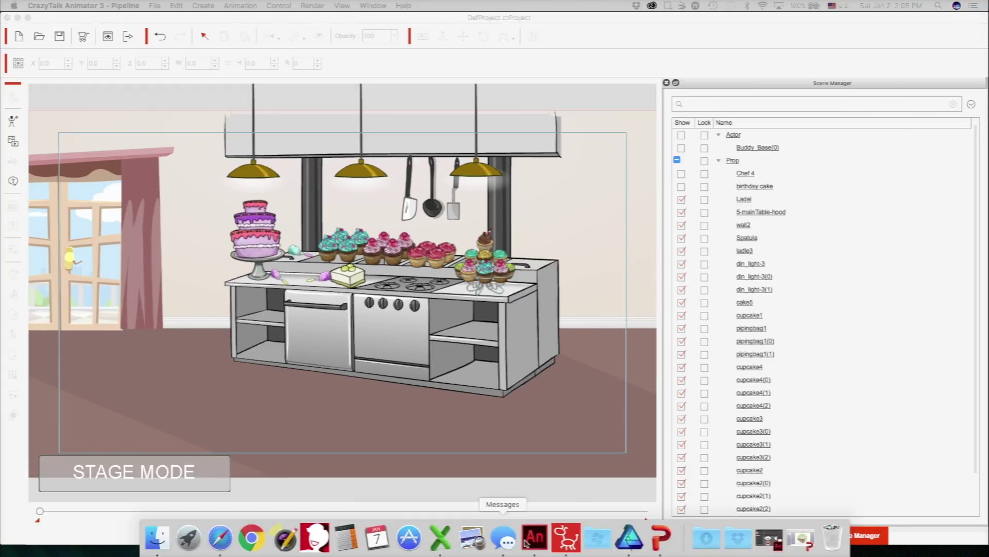
click(629, 537)
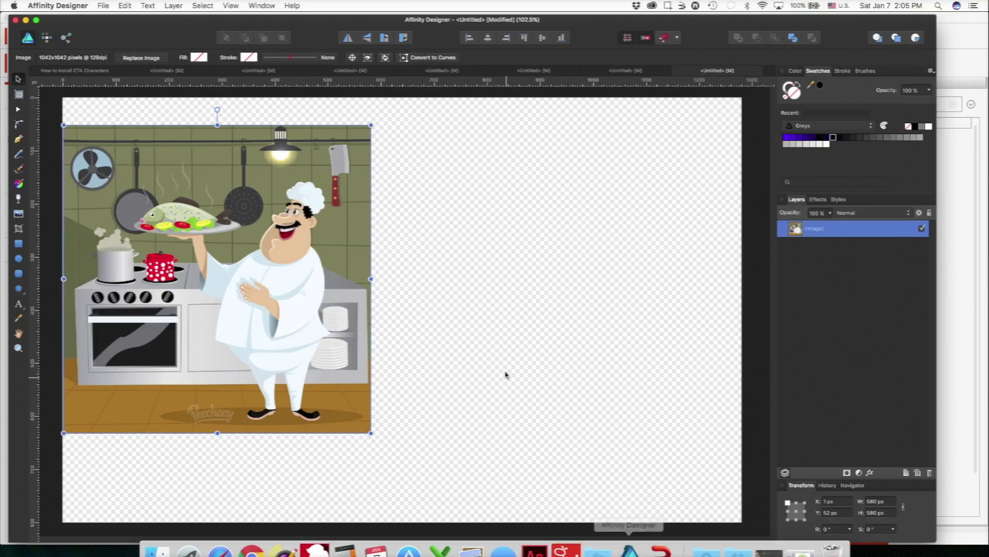
mouse_move(248, 222)
mouse_down()
mouse_move(230, 233)
mouse_move(247, 217)
mouse_up()
click(381, 240)
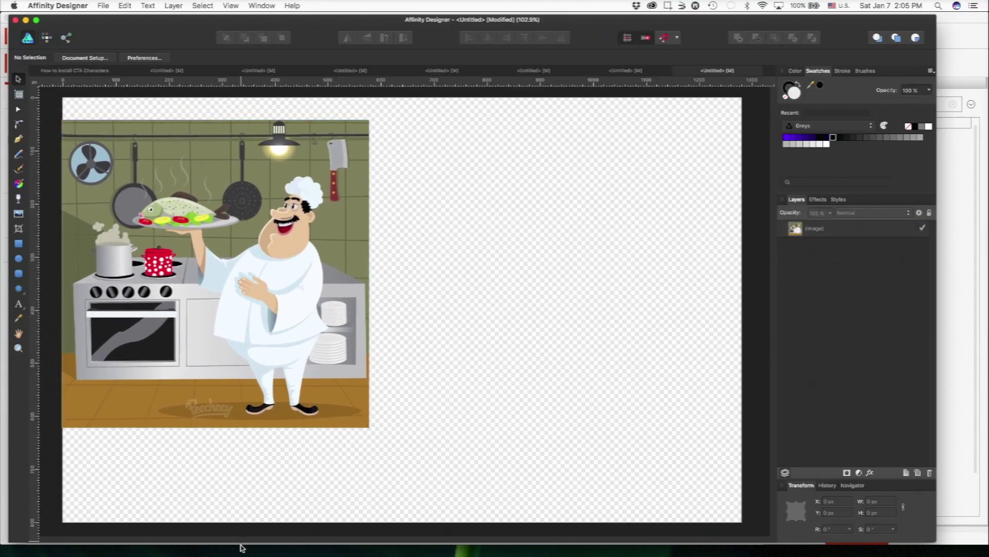
drag(289, 190, 406, 320)
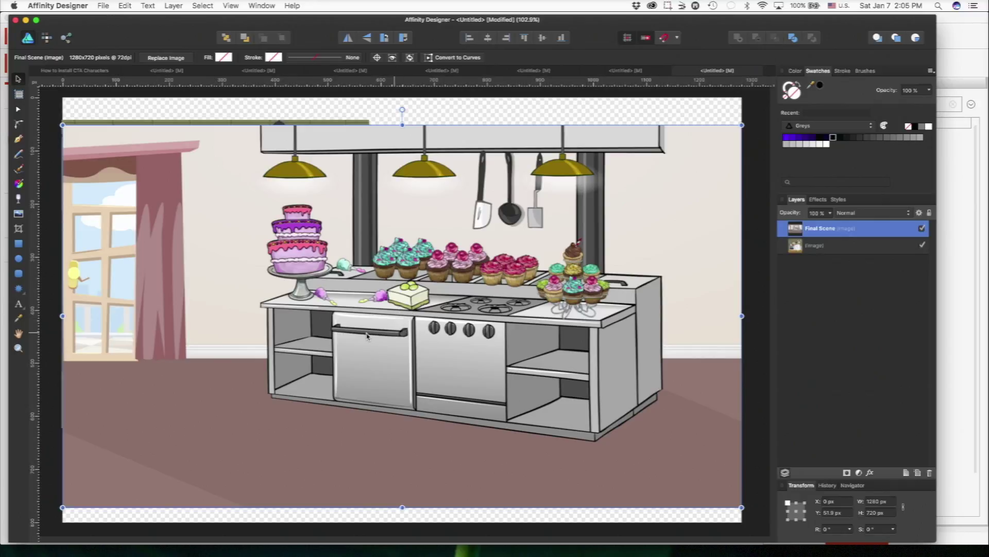
Bring the chef reference picture in front of the Final Scene image and arrange the two side by side for comparison.
drag(199, 298, 320, 302)
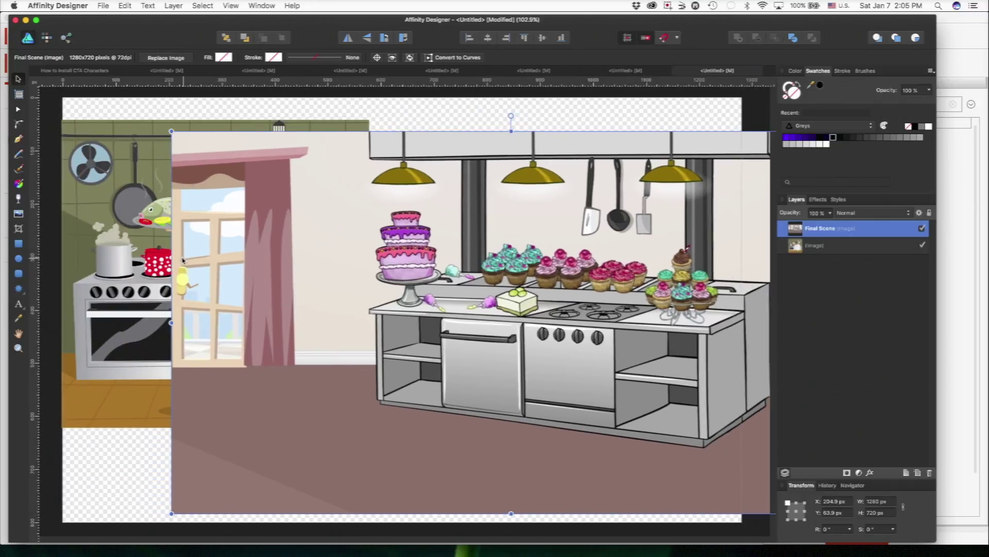
click(135, 239)
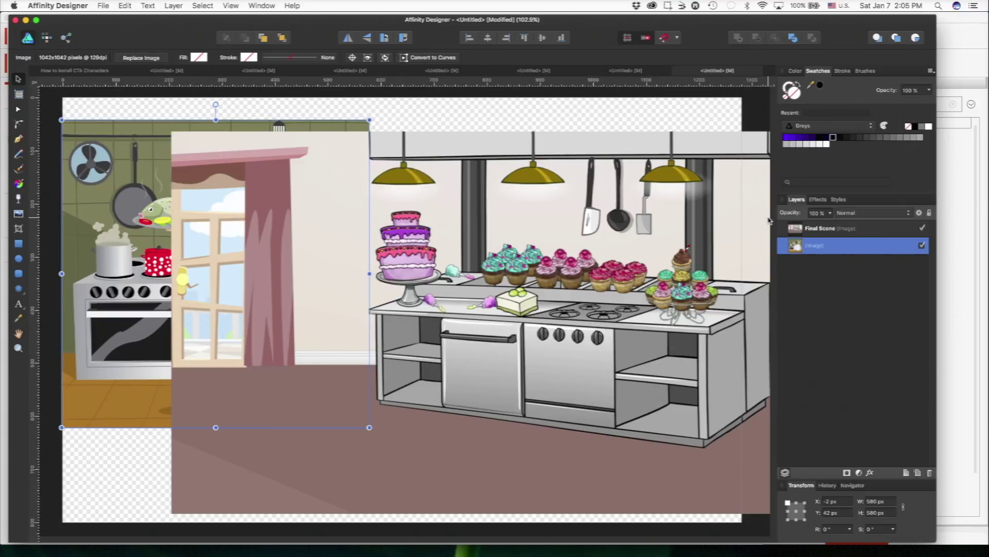
drag(817, 249, 792, 226)
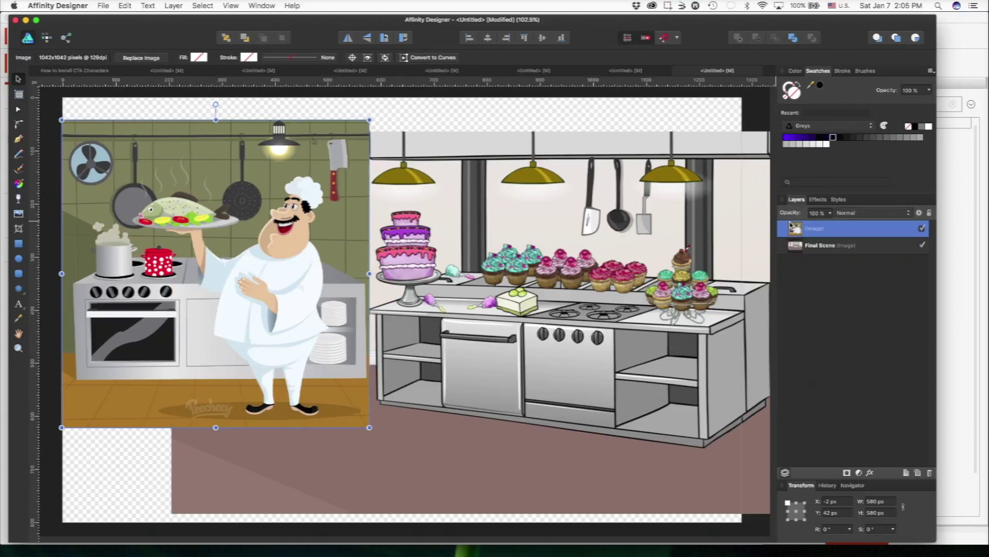
drag(265, 272, 262, 241)
click(563, 330)
drag(561, 319, 545, 273)
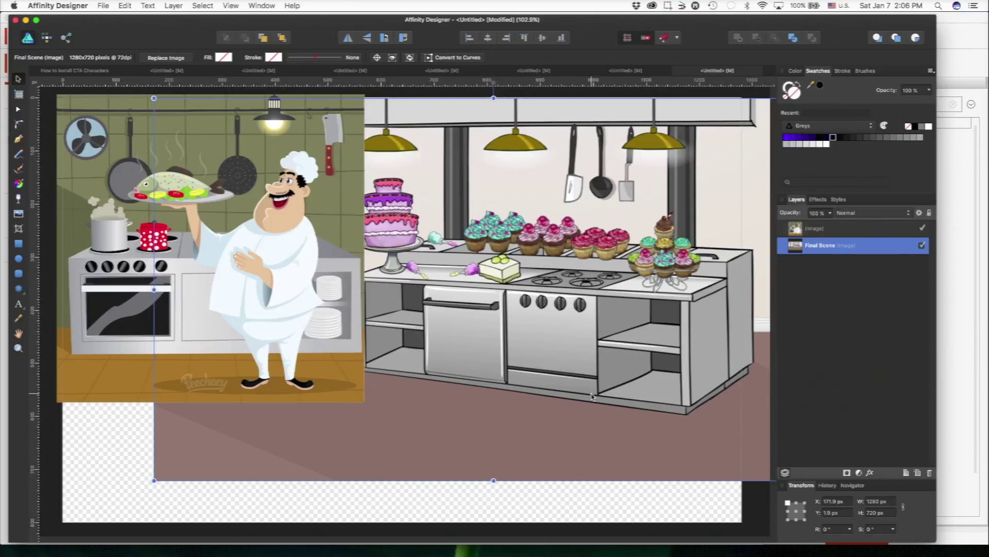
drag(591, 393, 585, 392)
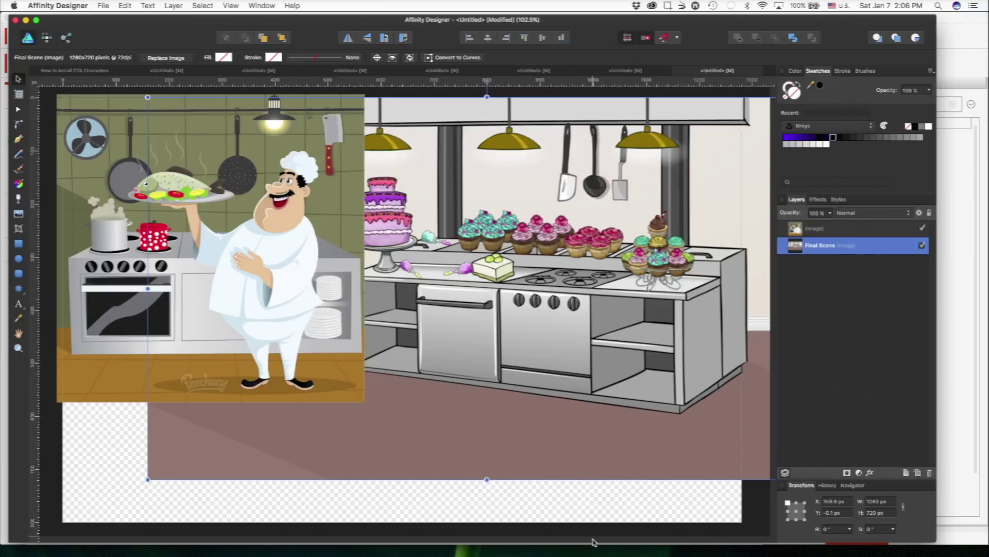
click(581, 521)
Switch back to CrazyTalk Animator, close the render settings and hide all props in the scene.
mouse_move(473, 552)
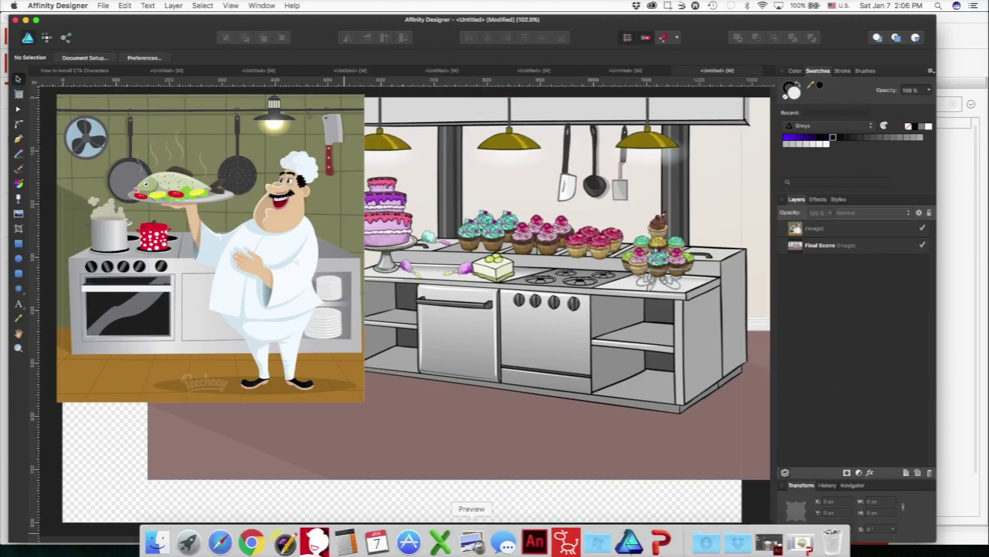
click(566, 537)
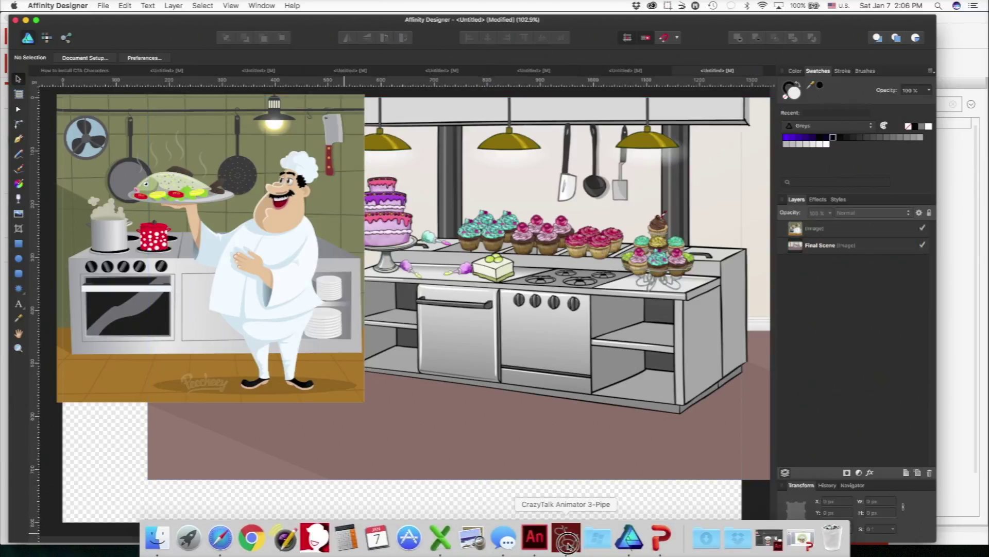
click(631, 311)
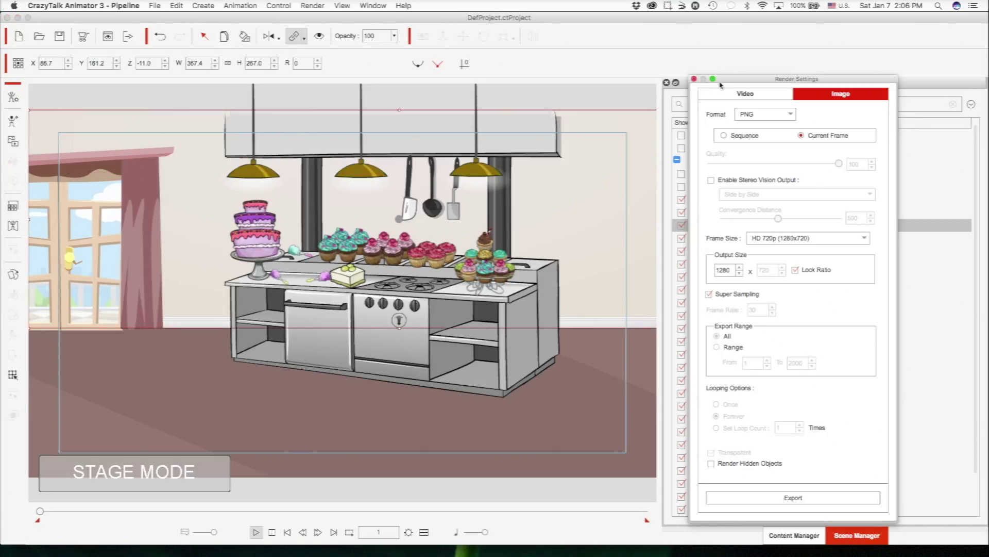
click(694, 79)
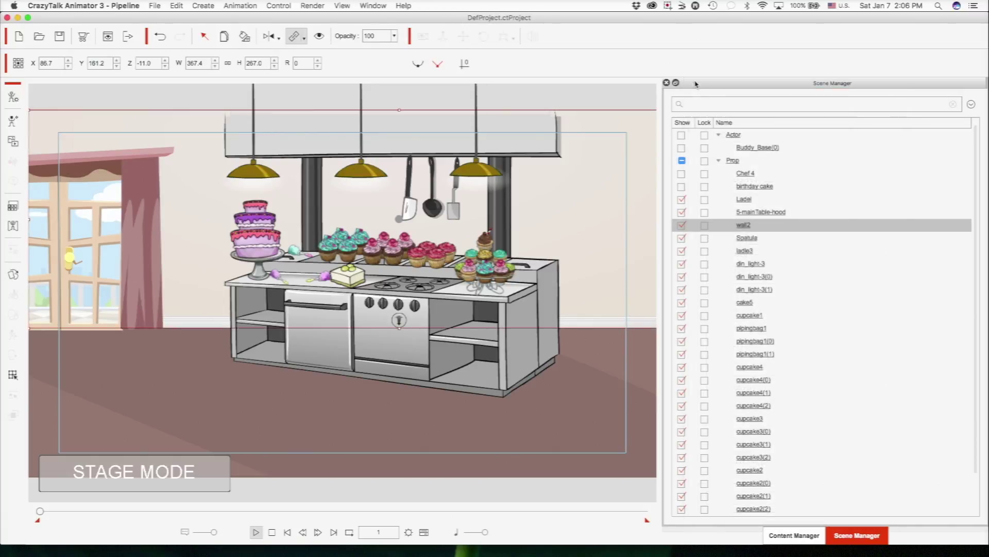
click(682, 162)
click(681, 162)
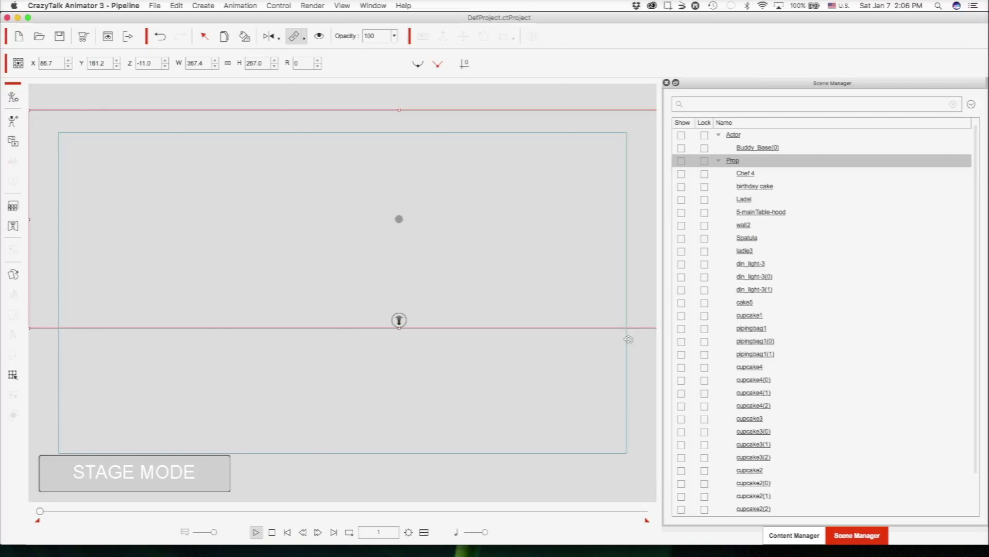
Show the birthday cake prop and the Buddy_Base(0) actor, and select both on the stage.
click(682, 187)
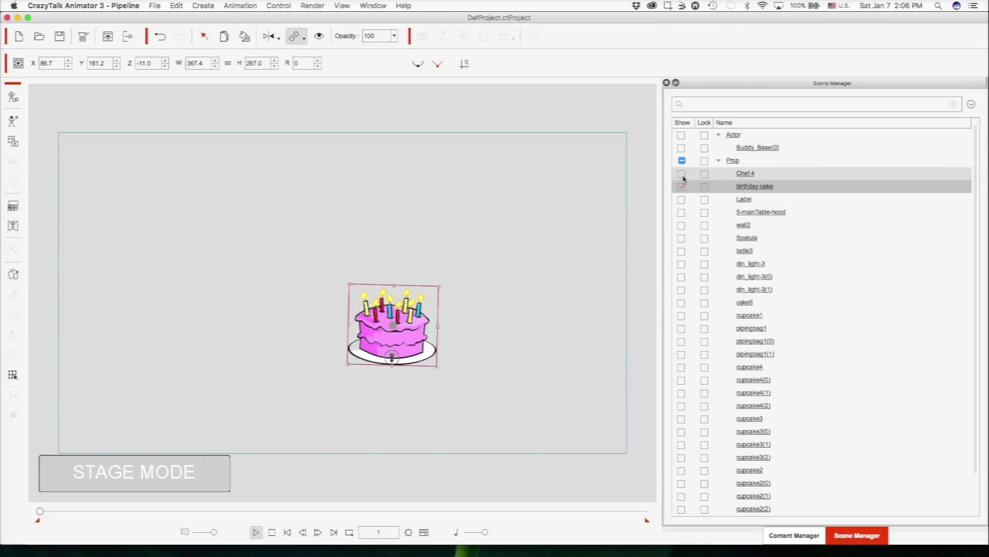
click(682, 148)
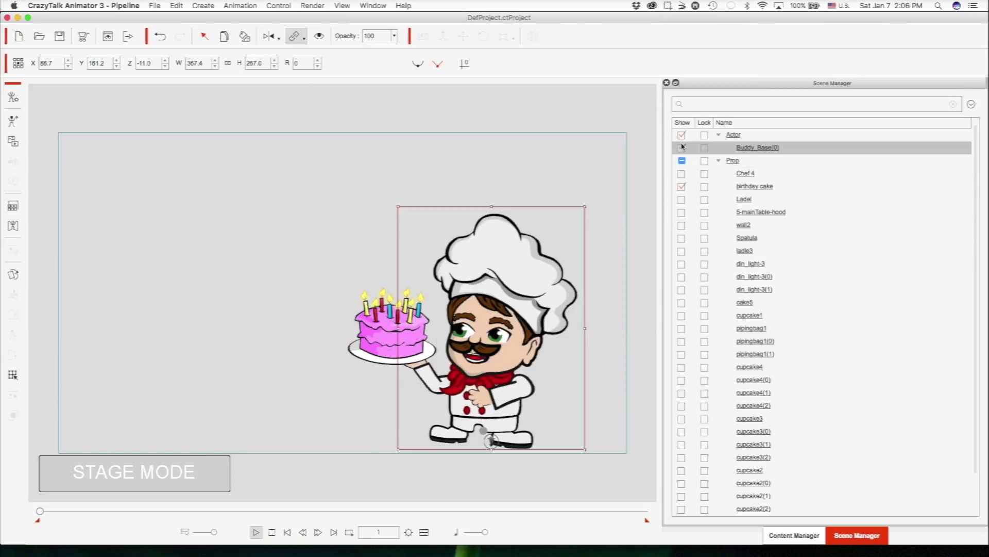
click(429, 174)
drag(319, 192, 587, 465)
Copy the chef and cake with Quick Capture, switch to Affinity Designer and paste them in front of the kitchen counter.
click(312, 5)
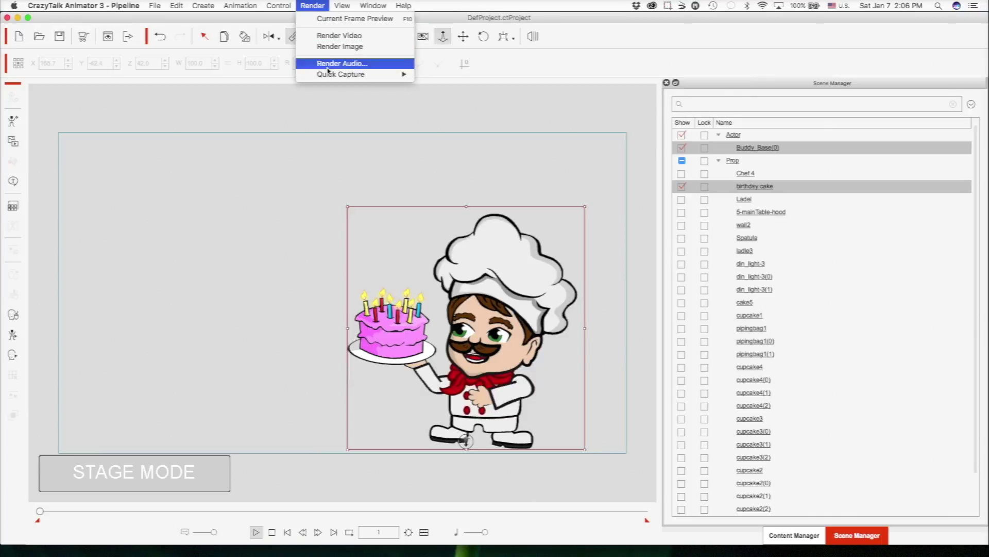
mouse_move(361, 74)
click(440, 74)
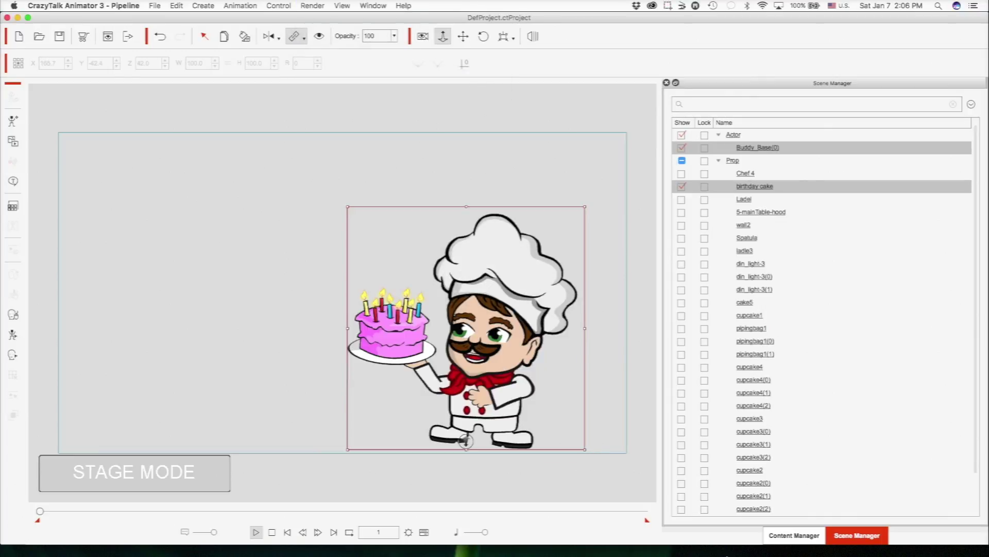
click(634, 538)
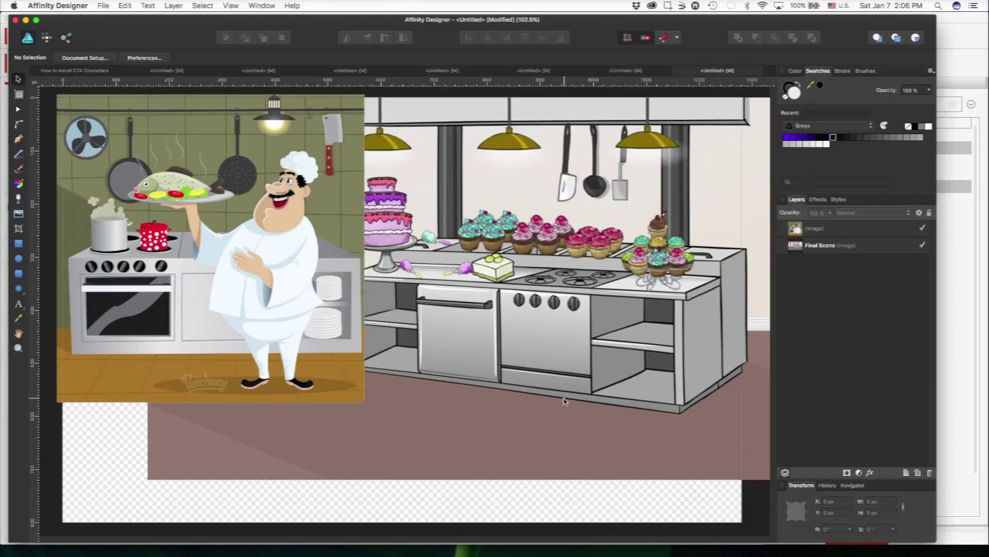
key(super+v)
drag(454, 324, 590, 343)
Resize the chef reference picture to about 630 × 653 px and place it beside the new chef, its lower edge level with the Final Scene image.
click(220, 221)
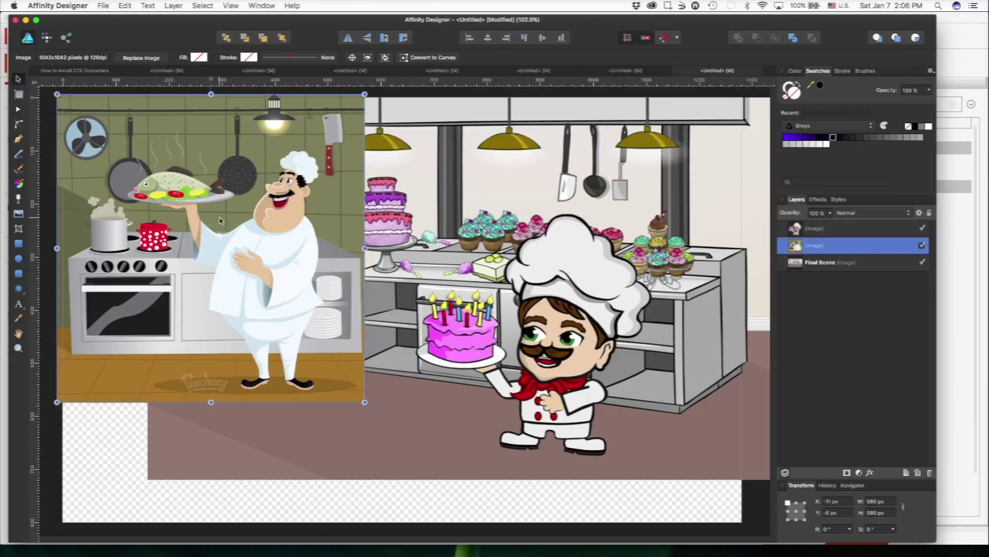
drag(210, 402, 219, 424)
drag(360, 445, 382, 464)
drag(327, 412, 291, 416)
click(460, 502)
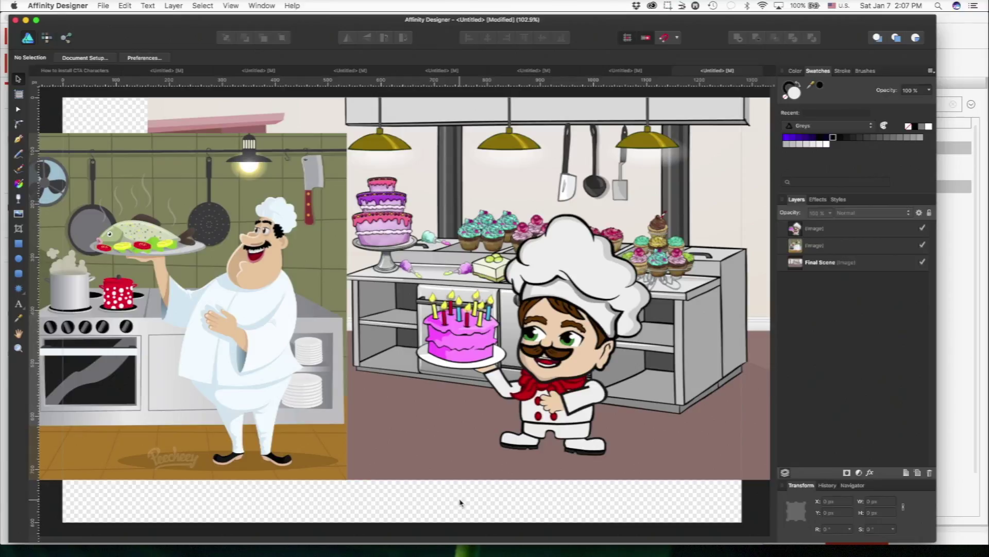
Place the shadow image in the document and shrink it to about 542 × 63 px on the floor near the new chef's feet.
mouse_move(567, 541)
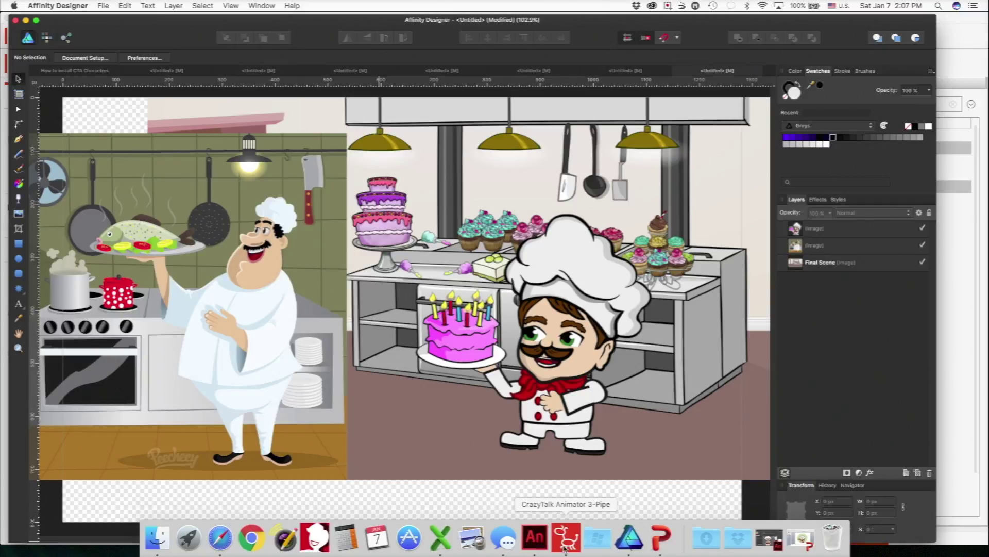
drag(555, 546, 453, 494)
drag(564, 445, 520, 370)
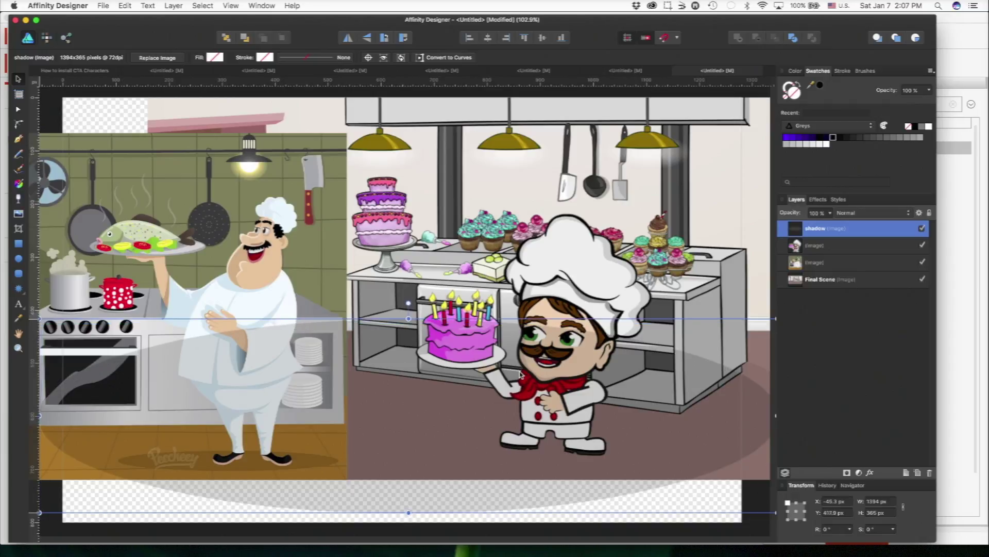
drag(773, 320, 737, 342)
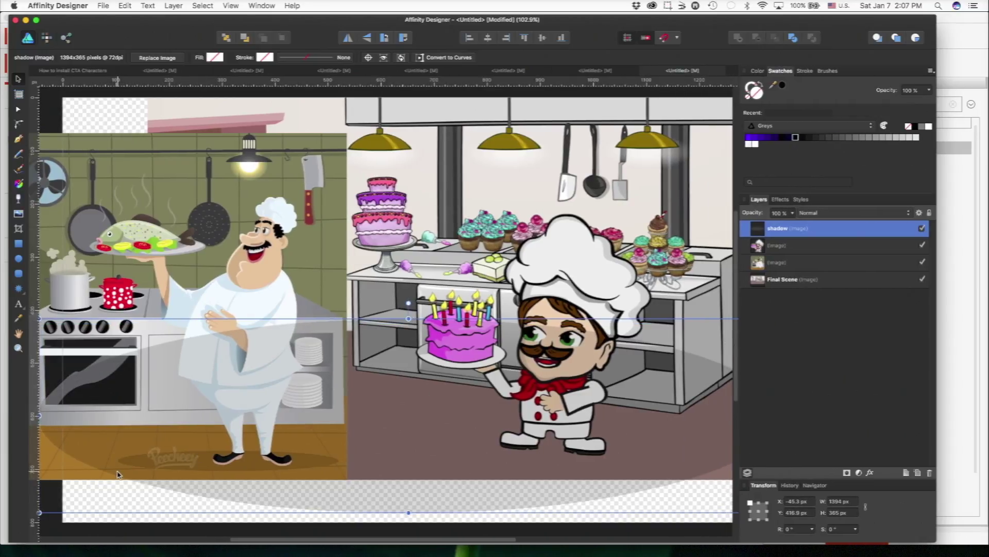
drag(40, 512, 512, 436)
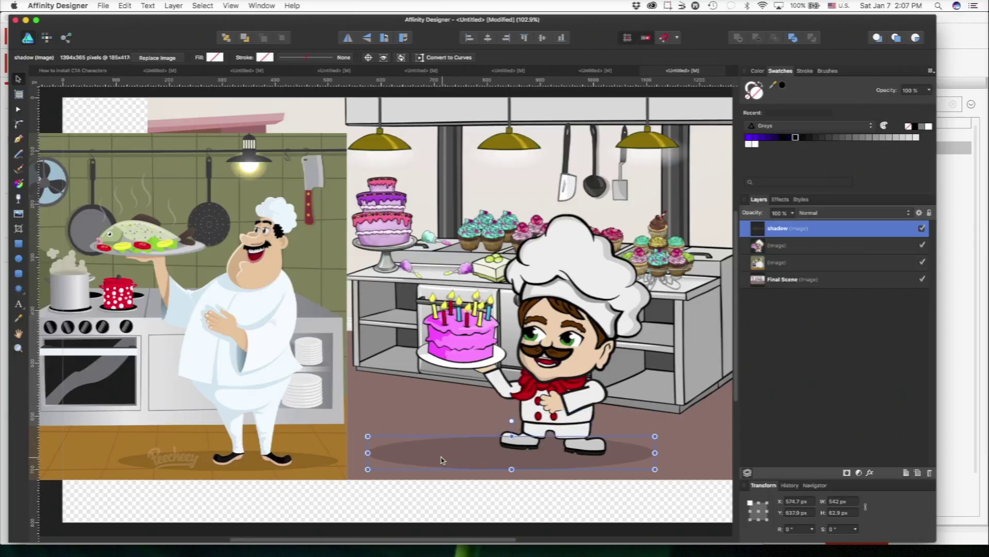
Move the shadow up to the chef's shoes and narrow it to about 437 px wide.
drag(441, 460, 441, 451)
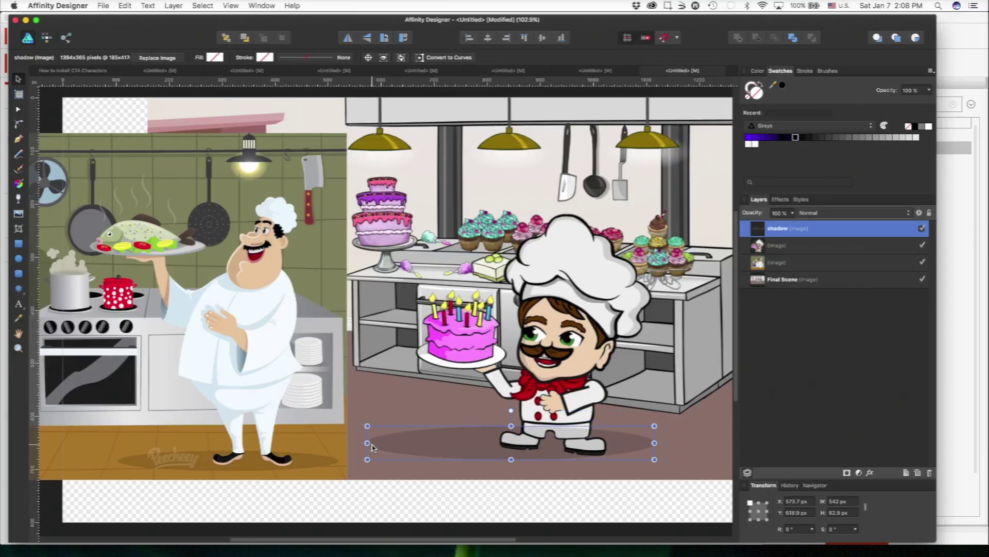
drag(368, 443, 421, 438)
drag(500, 442, 497, 442)
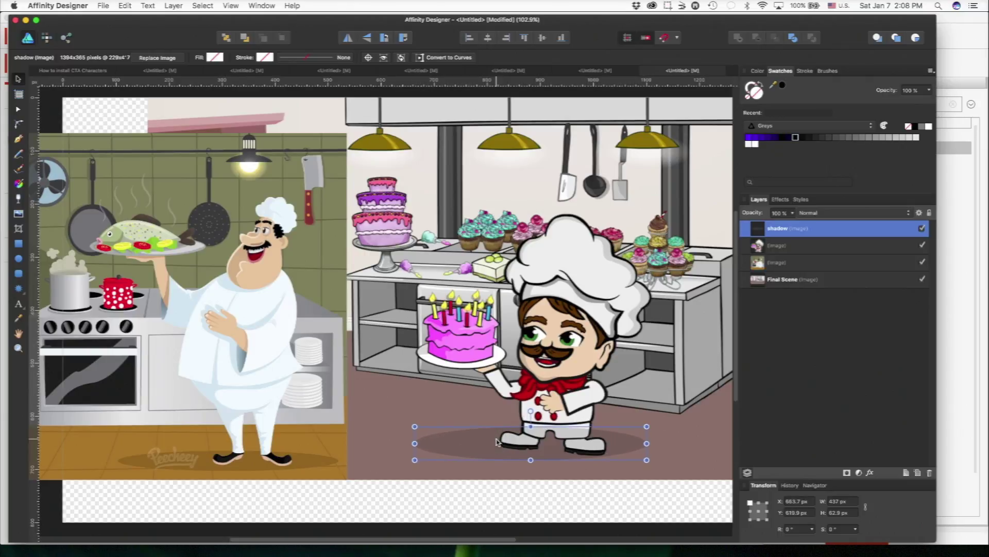
Place the shadow layer behind the chef image and nudge the chef slightly upward.
drag(767, 242, 763, 253)
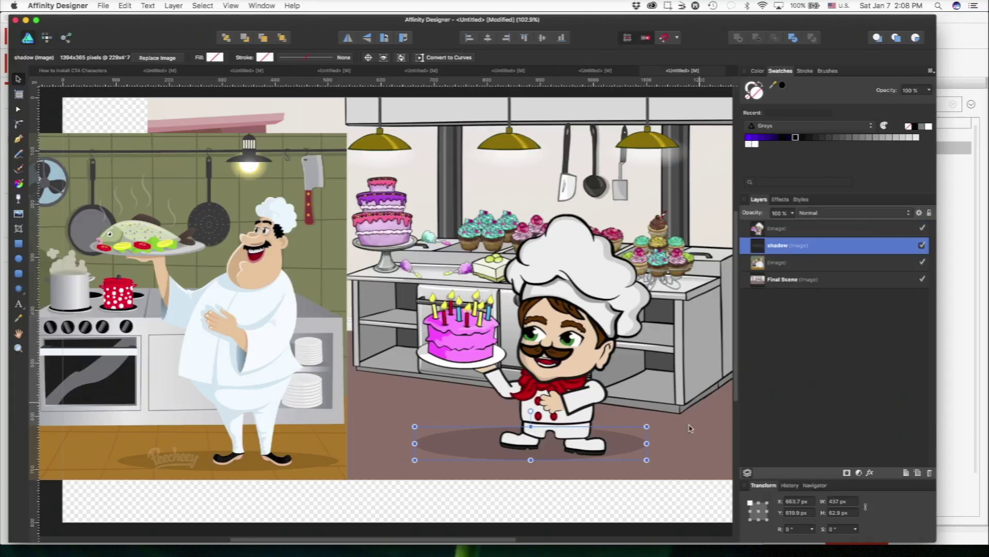
click(645, 507)
click(628, 442)
drag(627, 443, 627, 438)
click(602, 499)
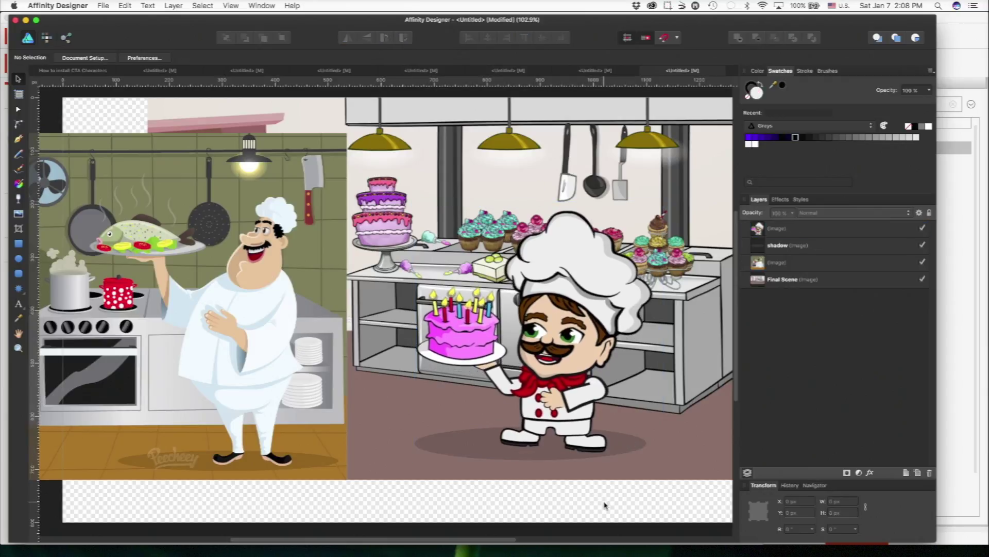
Delete the chef reference picture and move the Final Scene image over so it lies within the page.
scroll(605, 505, up, 3)
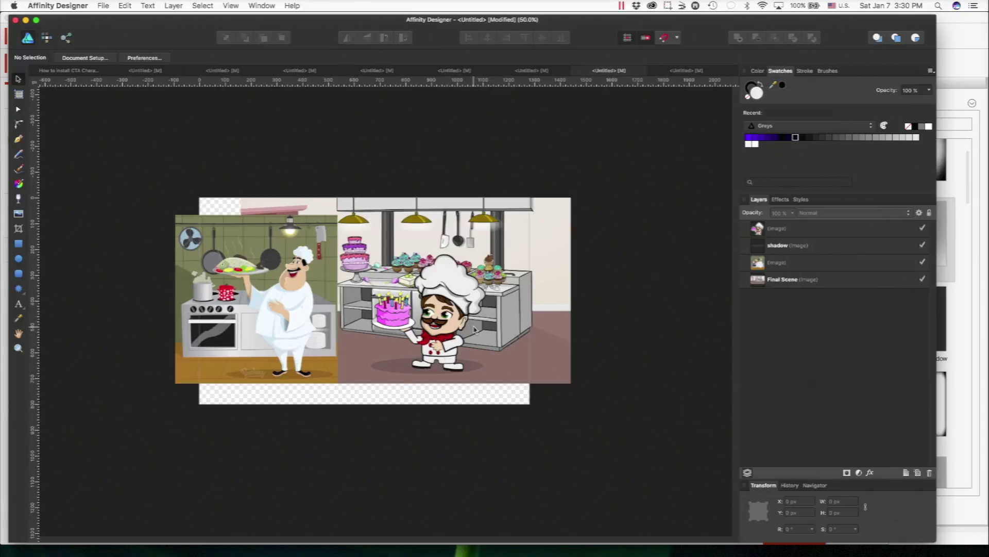
click(272, 283)
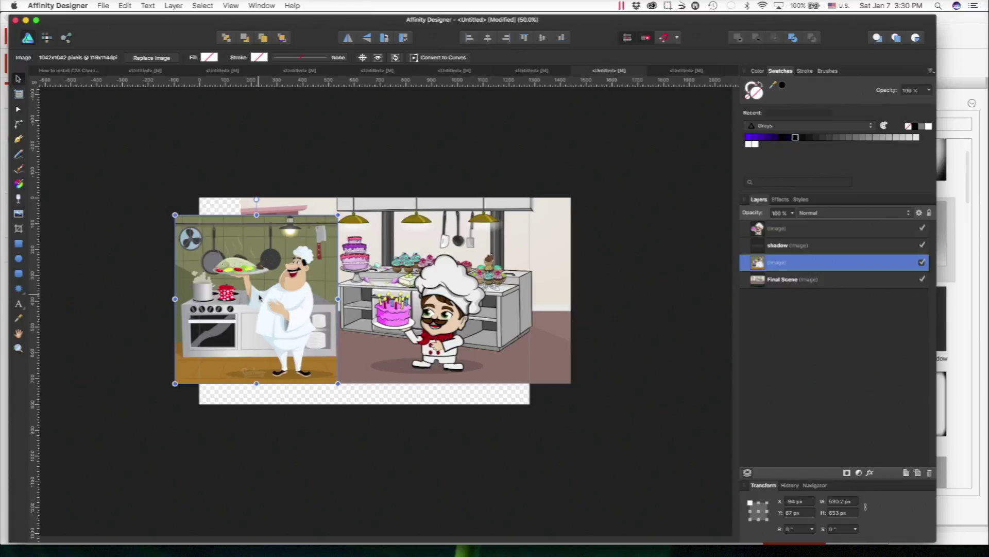
key(Delete)
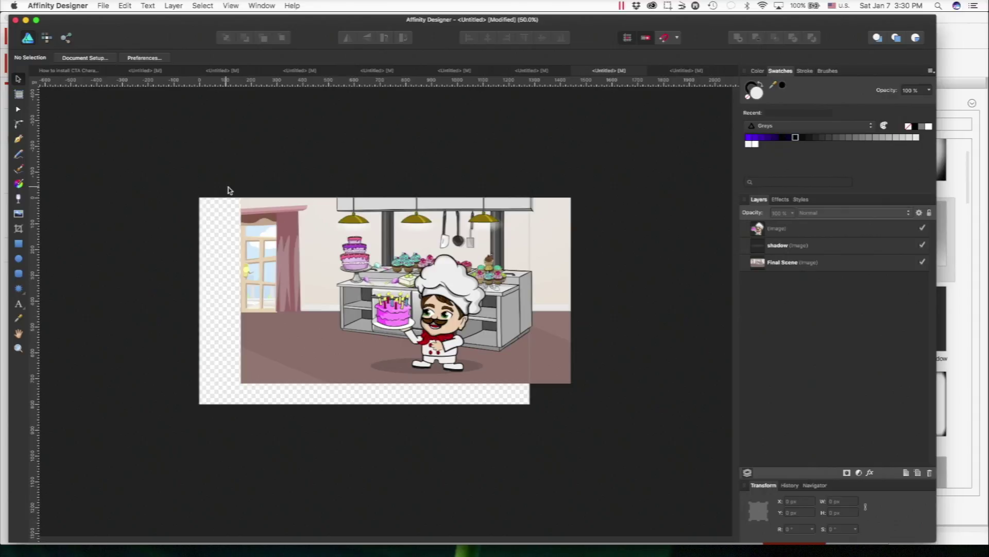
click(275, 243)
drag(288, 242, 273, 278)
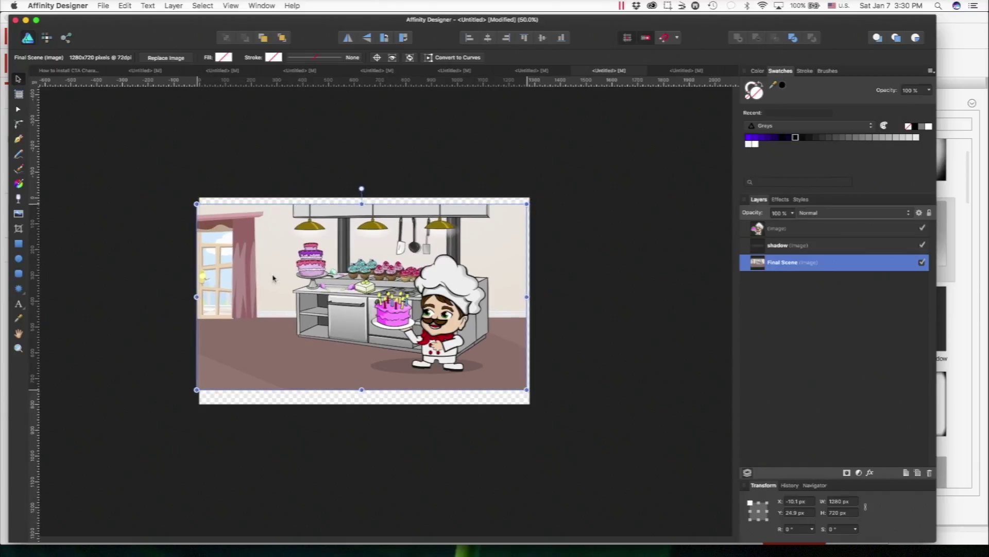
Apply a Gaussian Blur effect with a 0.2 px radius to the Final Scene background image.
click(442, 332)
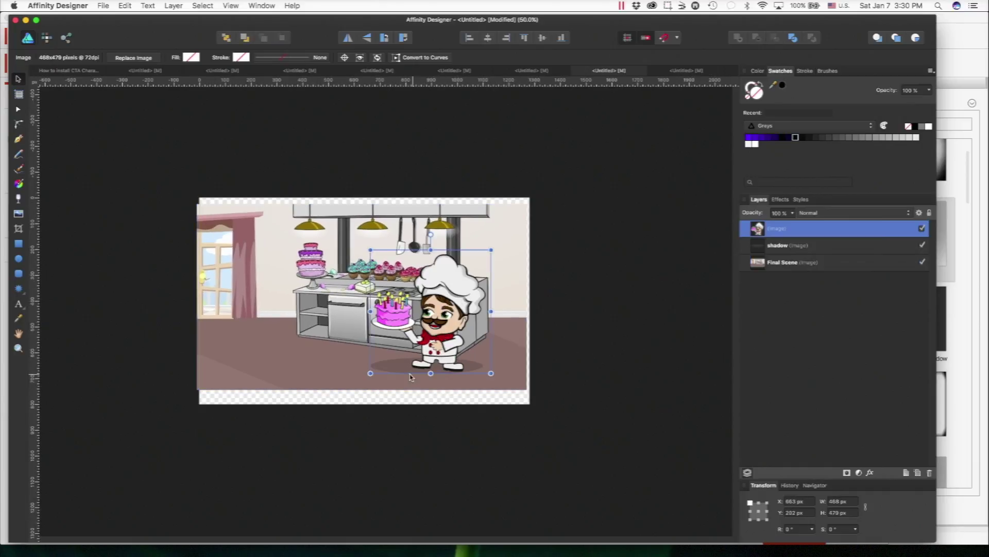
click(776, 247)
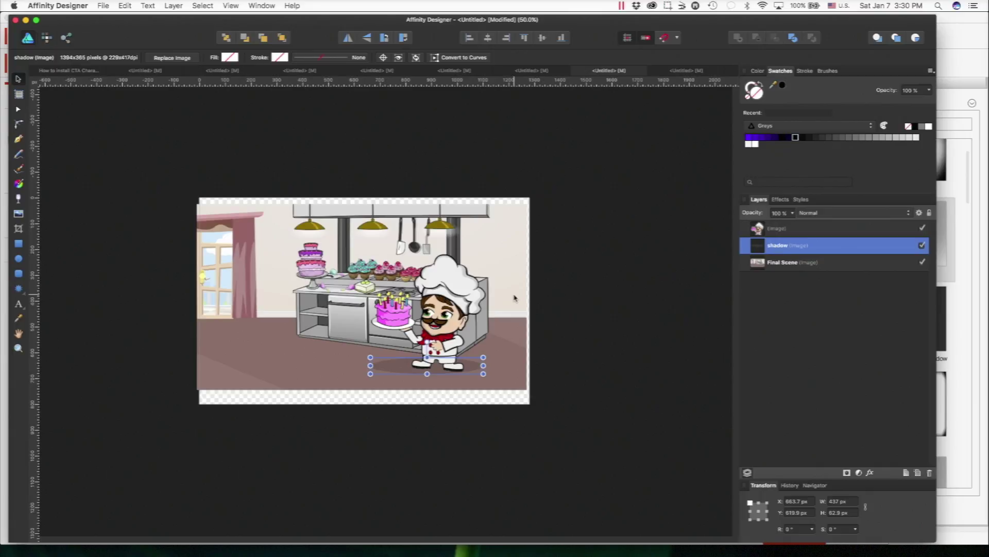
click(478, 246)
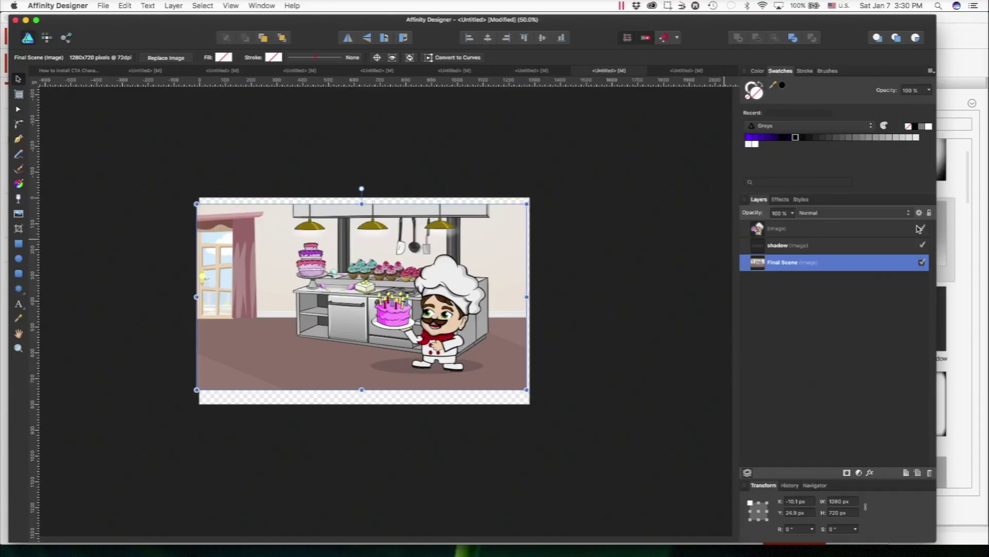
click(781, 199)
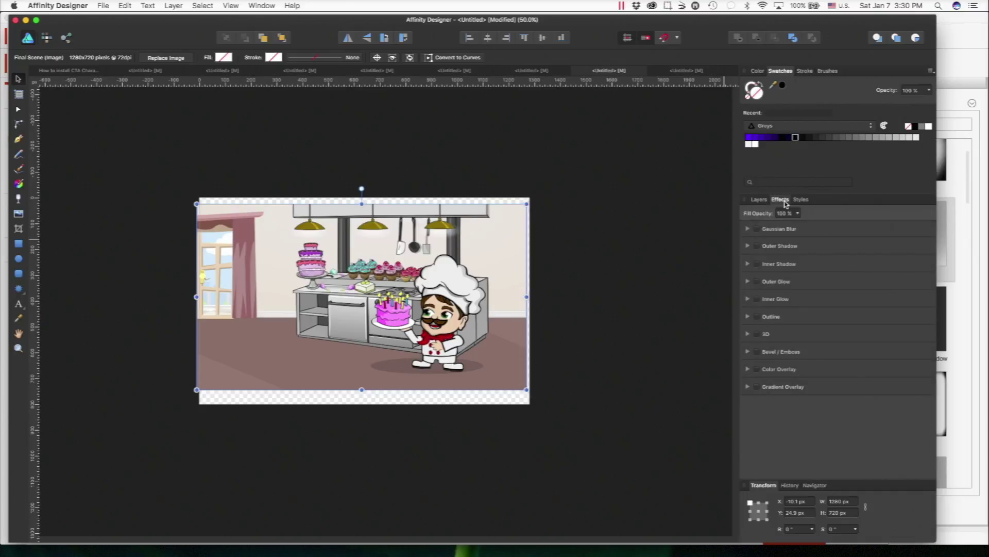
click(759, 229)
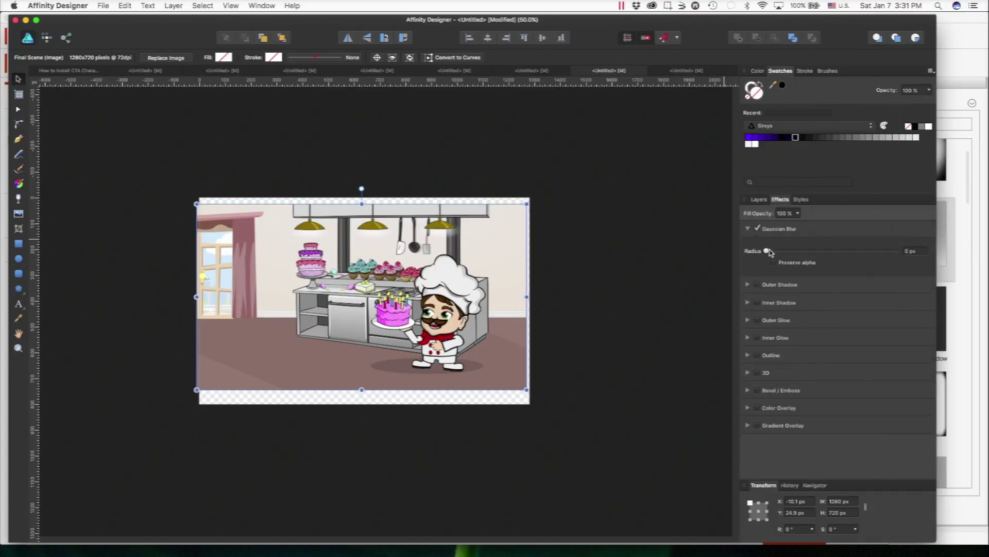
drag(769, 252, 773, 253)
Enlarge the chef image to about 513 × 525 px and move it slightly down.
click(436, 344)
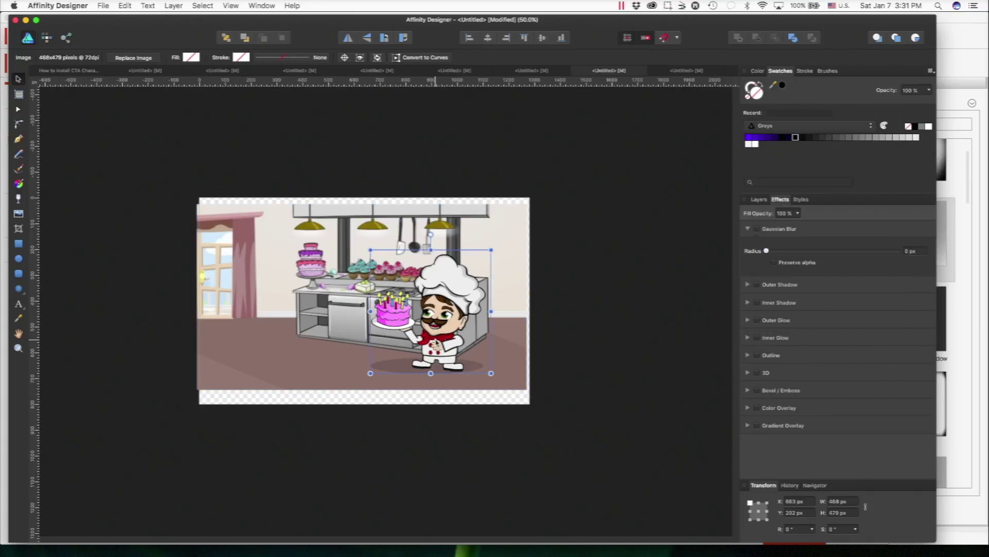
mouse_move(491, 250)
mouse_down()
mouse_move(508, 233)
mouse_move(503, 240)
mouse_up()
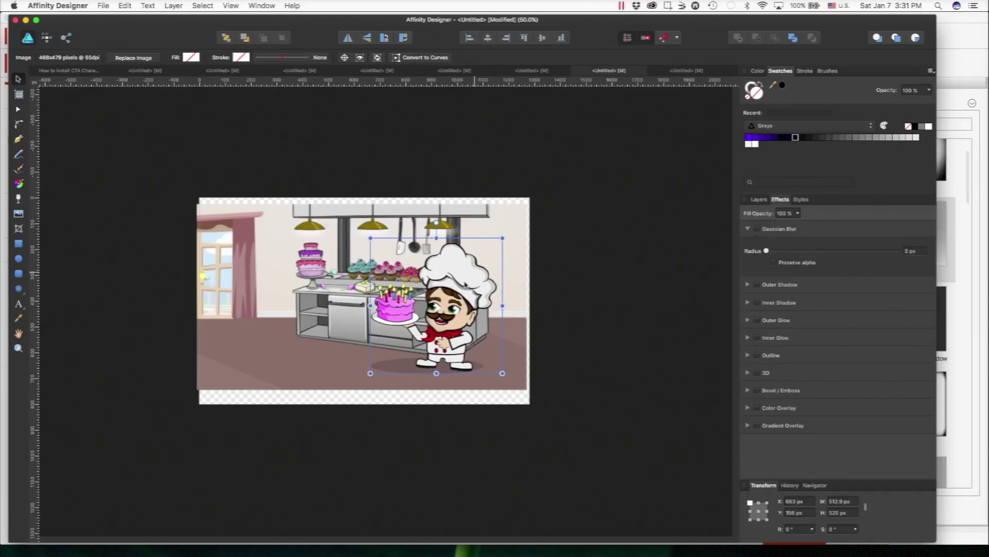
drag(457, 304, 458, 312)
Try tinting the Final Scene background with black and dark red fills, and undo the colour changes.
click(508, 235)
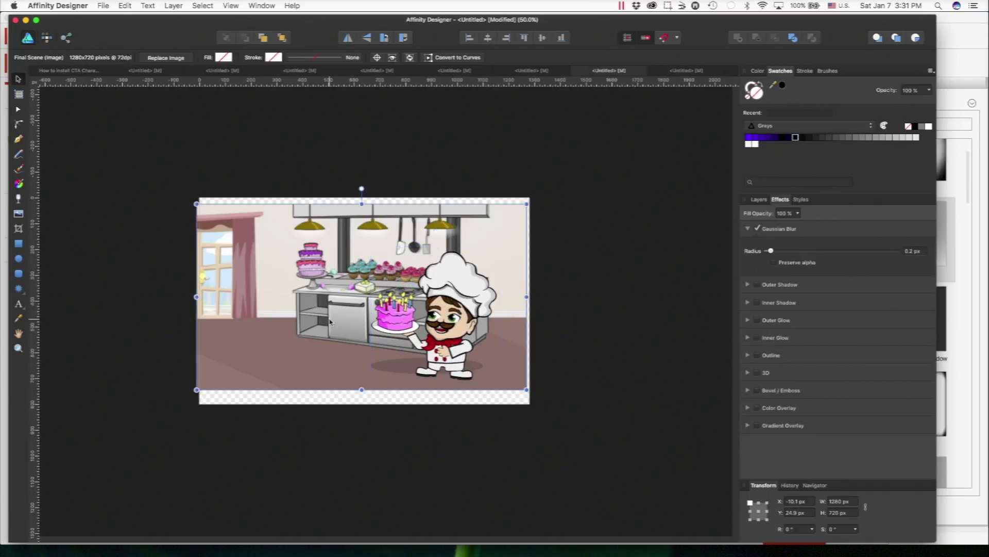
click(759, 72)
click(783, 86)
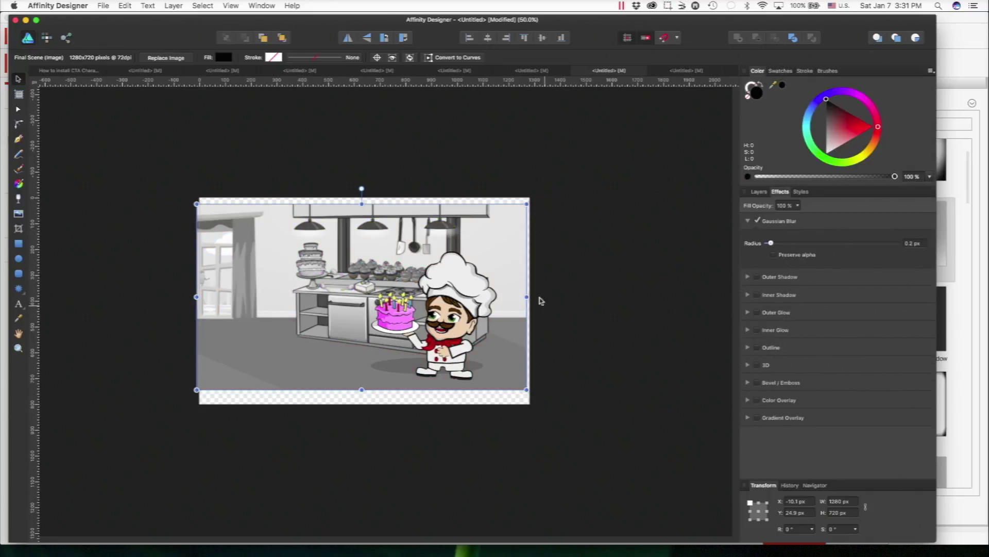
click(840, 138)
mouse_move(840, 138)
mouse_down()
mouse_move(828, 135)
mouse_move(838, 114)
mouse_up()
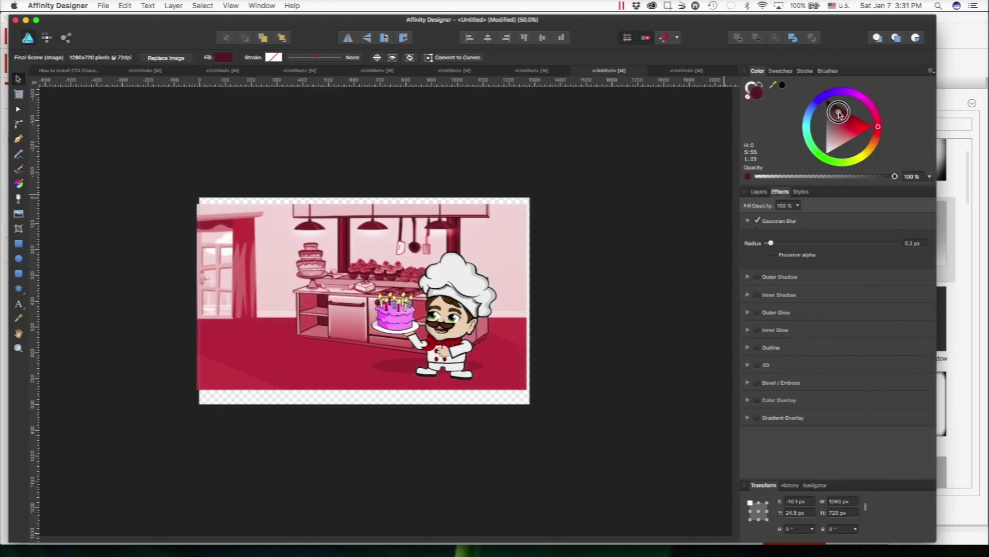
key(super+z)
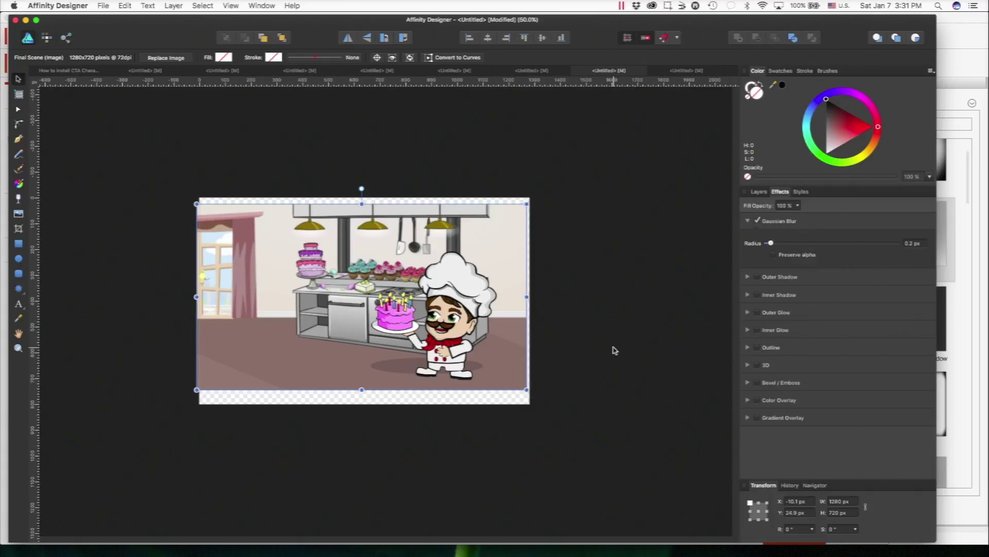
Enlarge the chef image to about 533 × 545 px and move the shadow down beneath the chef's feet.
click(403, 368)
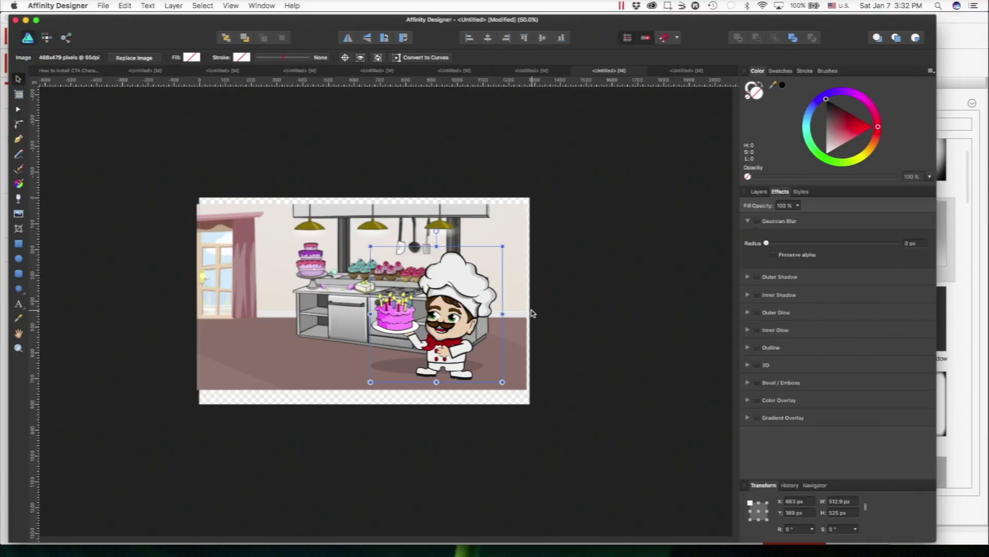
drag(503, 382, 507, 389)
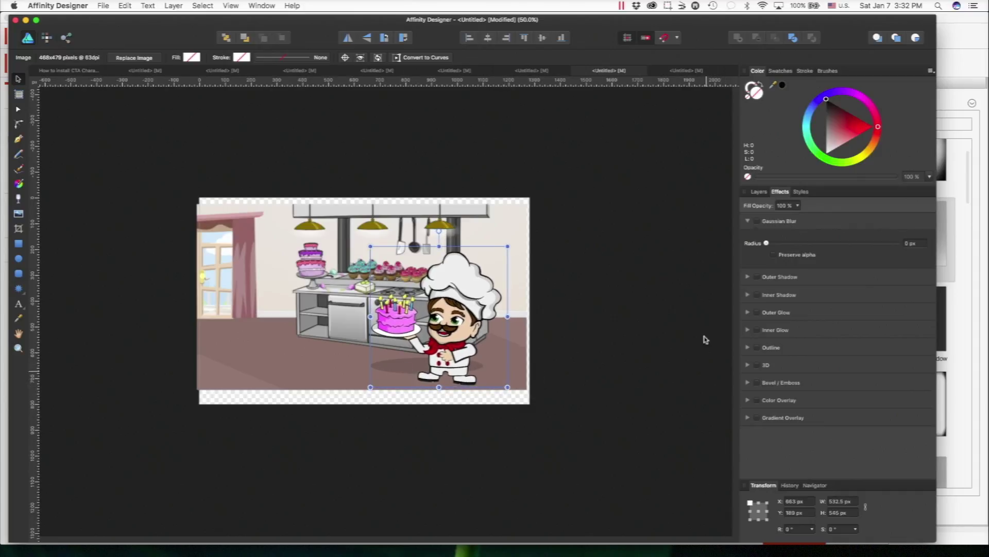
click(759, 192)
click(788, 240)
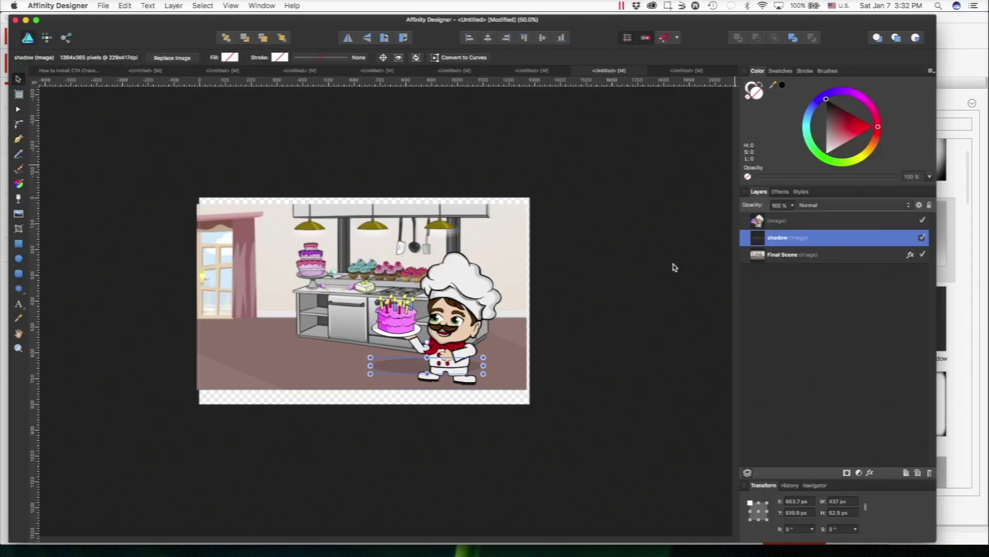
drag(401, 367, 403, 382)
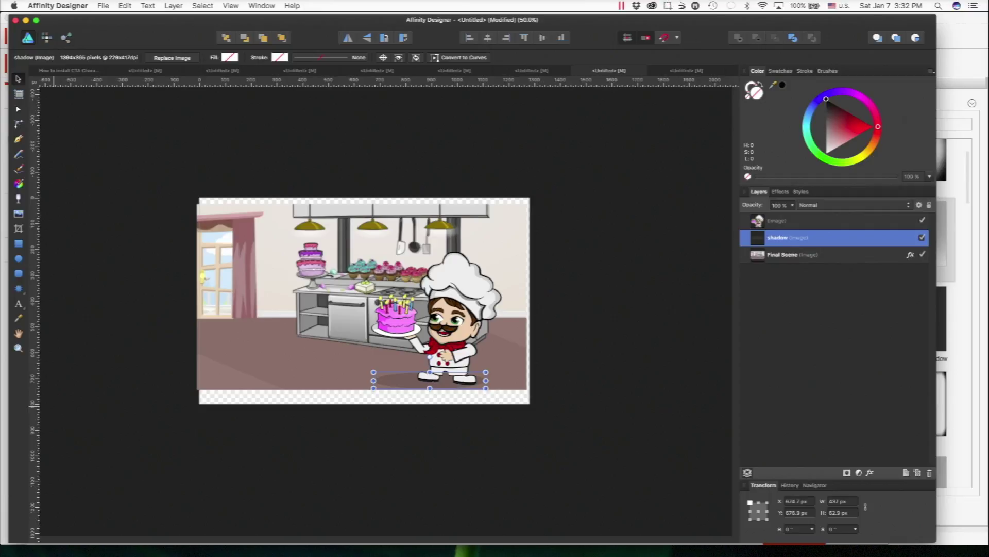
Open the kitchen reference screenshot from the Desktop folder and put the Finder window away to compare it with the recreated scene.
click(2, 402)
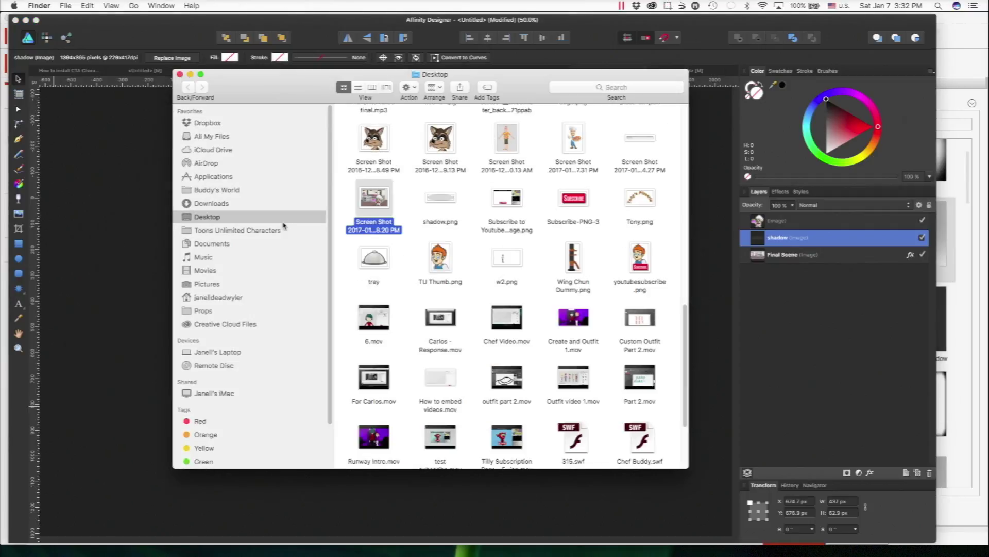
double_click(375, 205)
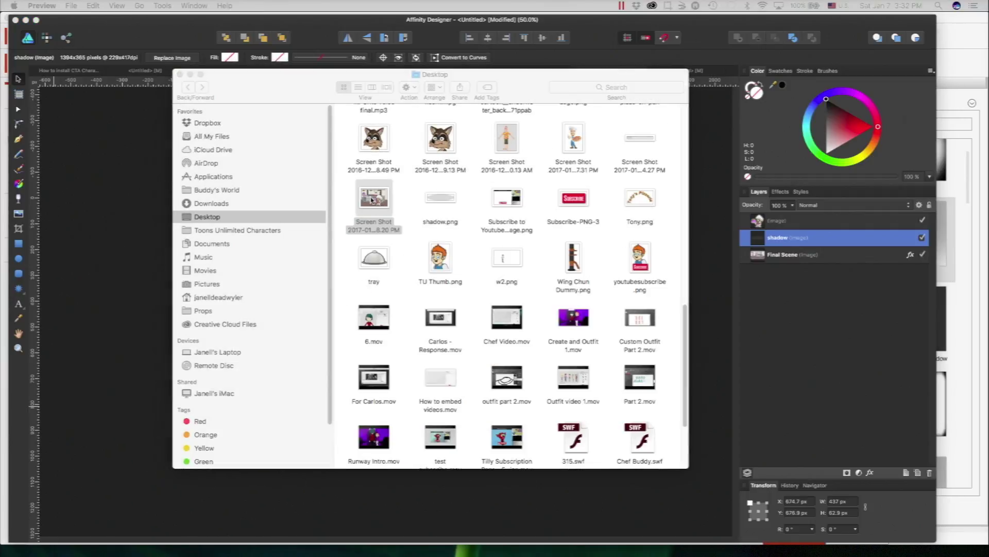
click(190, 74)
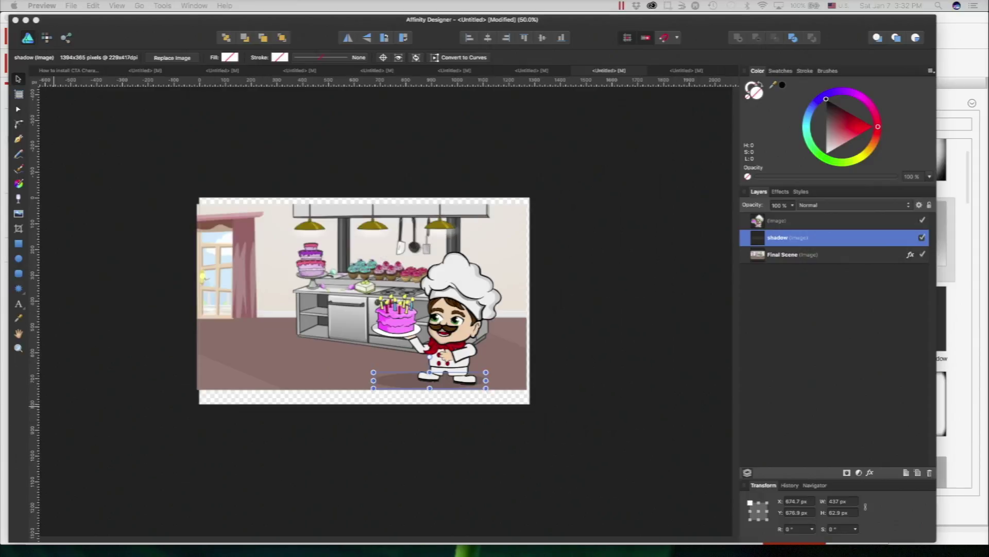
drag(227, 78, 568, 101)
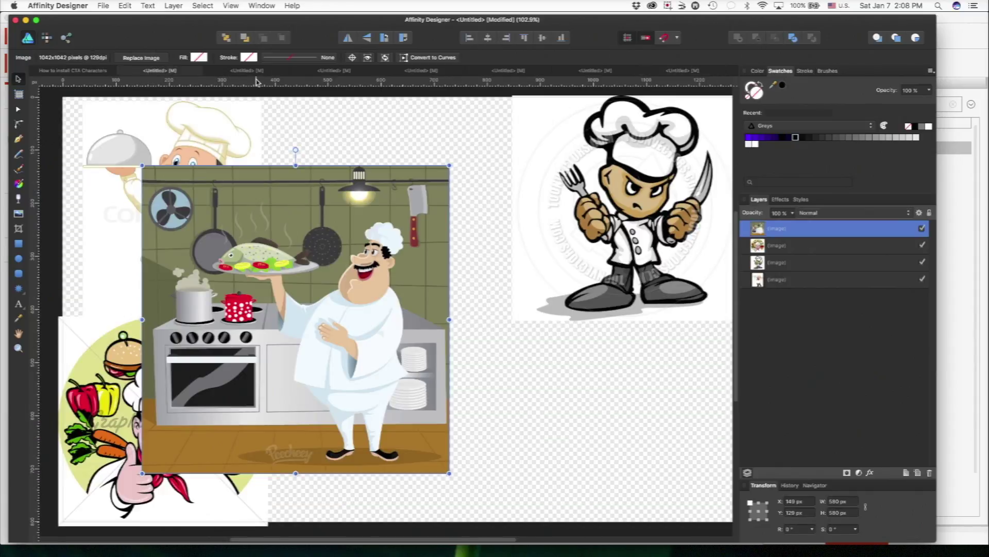
Move the kitchen chef reference image between the other chef references, and check the comparison of the chef carrying a covered tray.
drag(293, 248, 413, 264)
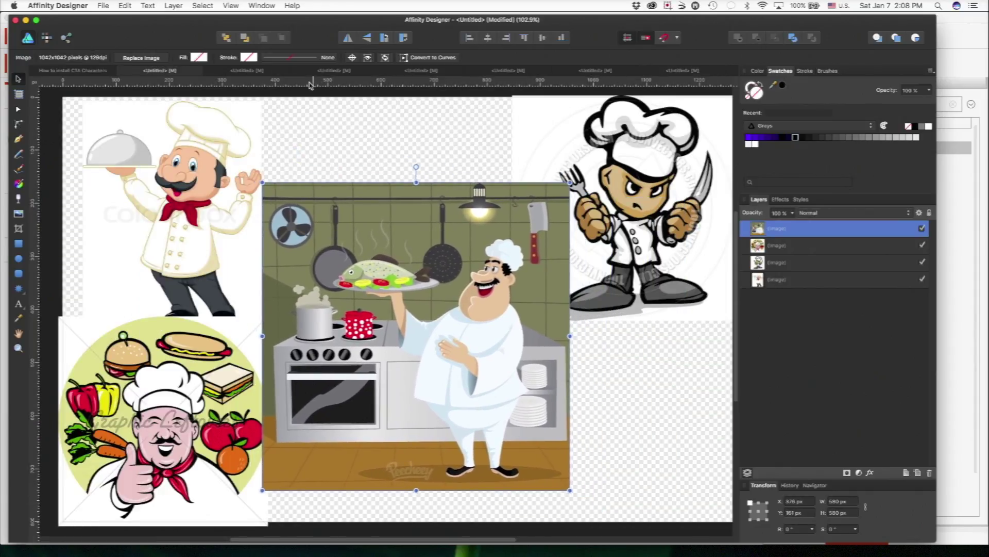
click(244, 73)
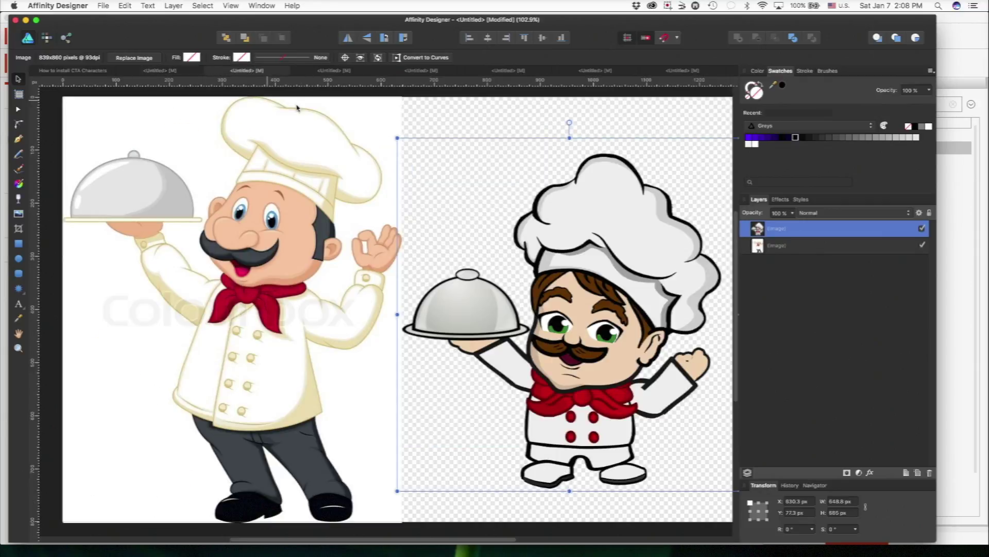
click(450, 124)
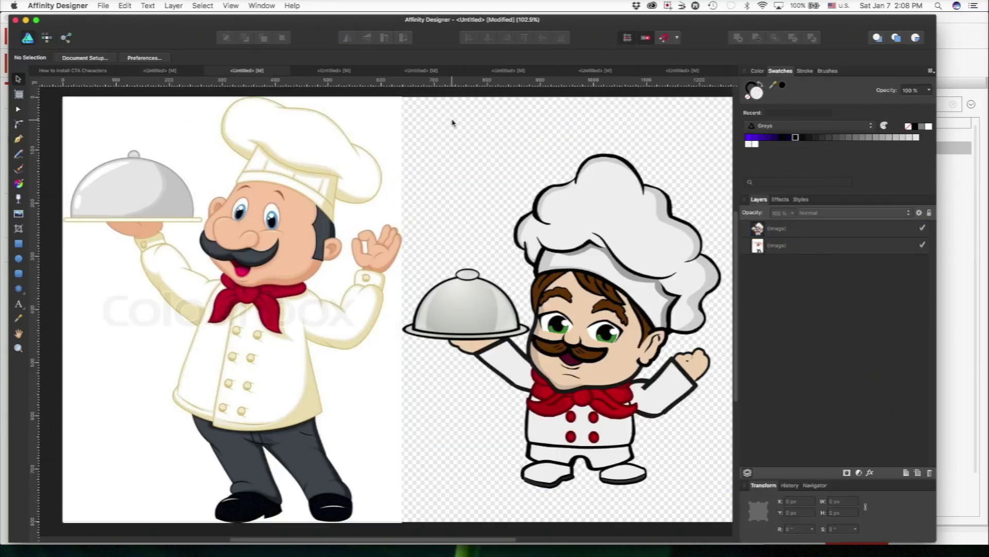
Move the recreated circular food-and-chef artwork to X 642 px, Y 121 px beside its reference, and go to the next comparison document.
click(340, 74)
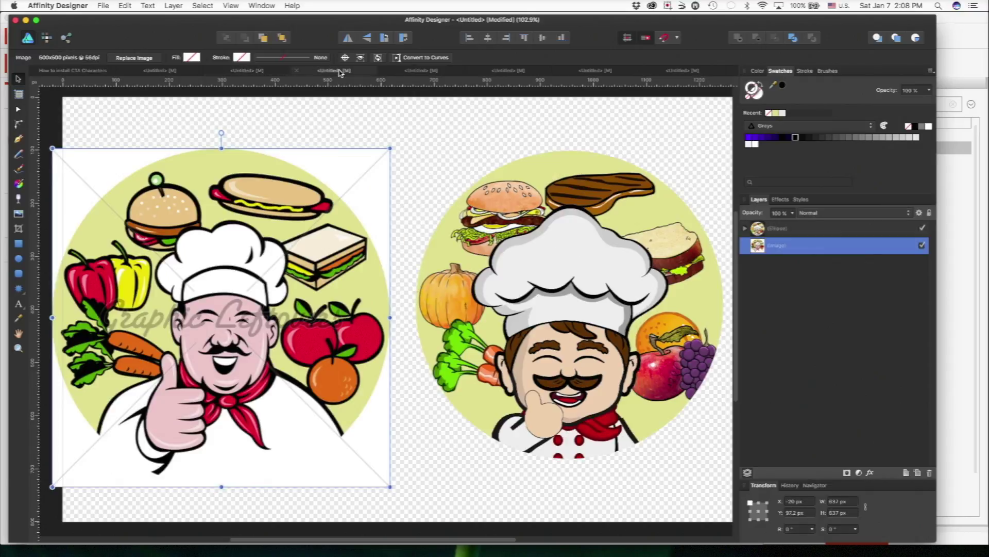
click(427, 173)
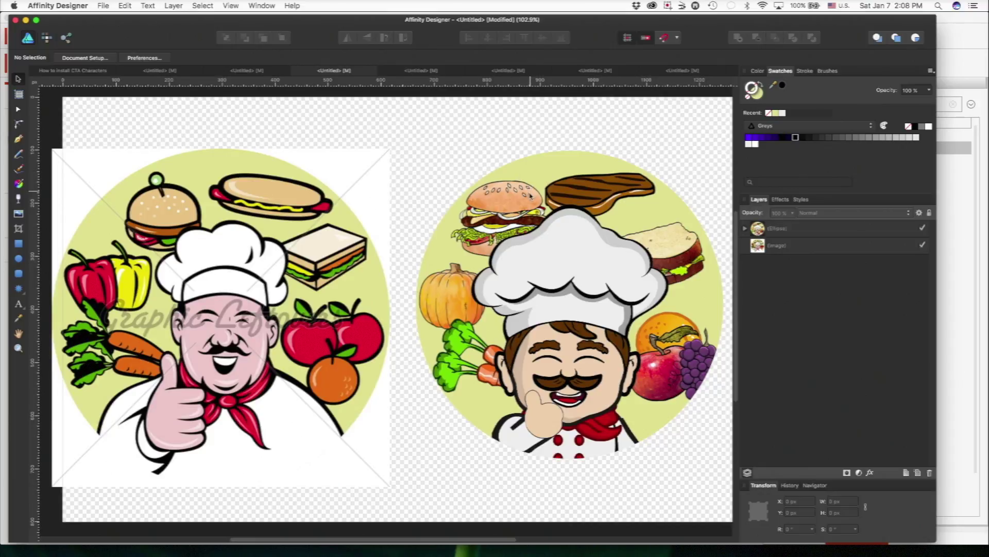
click(542, 241)
mouse_move(540, 246)
mouse_down()
mouse_move(521, 252)
mouse_move(525, 258)
mouse_up()
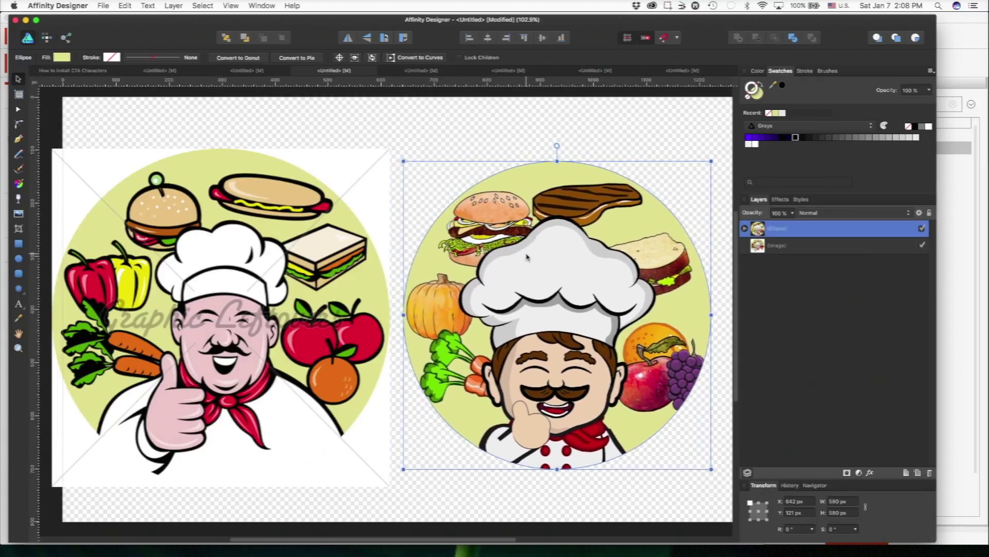
click(433, 73)
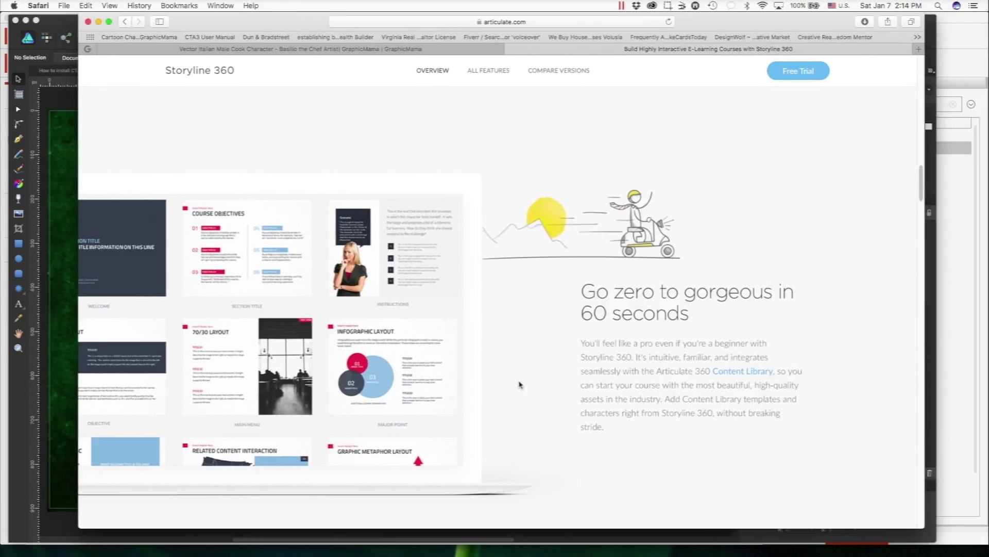
Examine the template layouts on the Storyline 360 overview page and return to the Chef Buddy banner in Affinity Designer.
scroll(434, 394, down, 2)
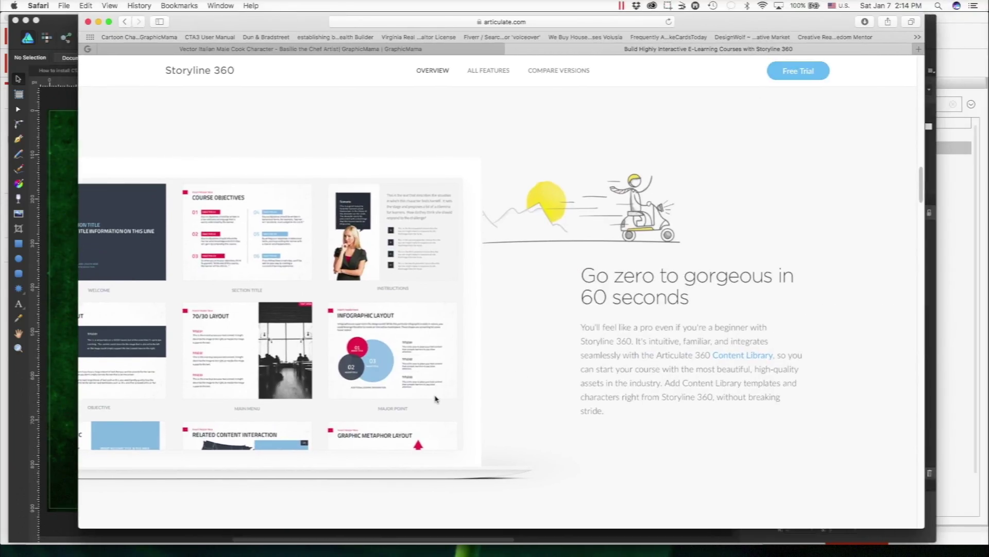
scroll(389, 385, right, 1)
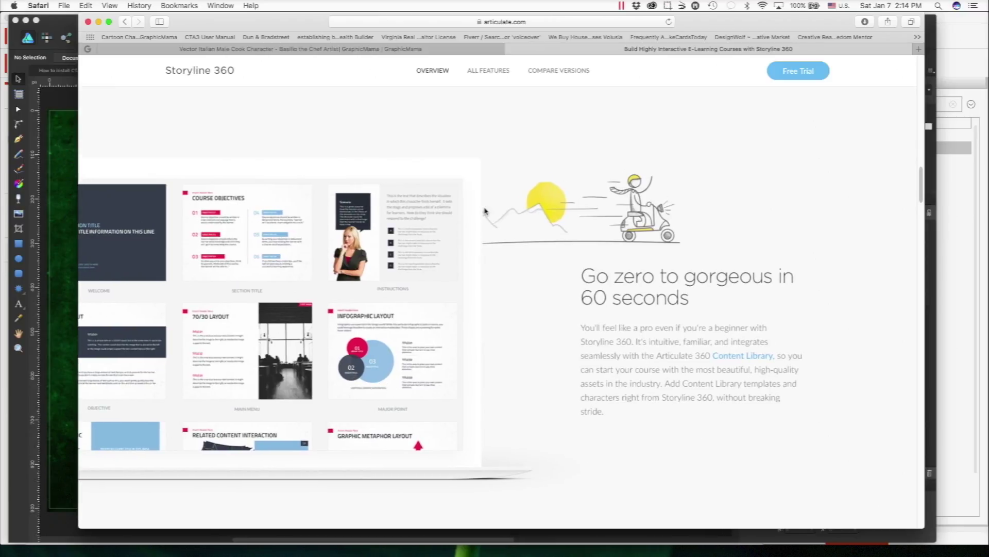
drag(76, 63, 12, 74)
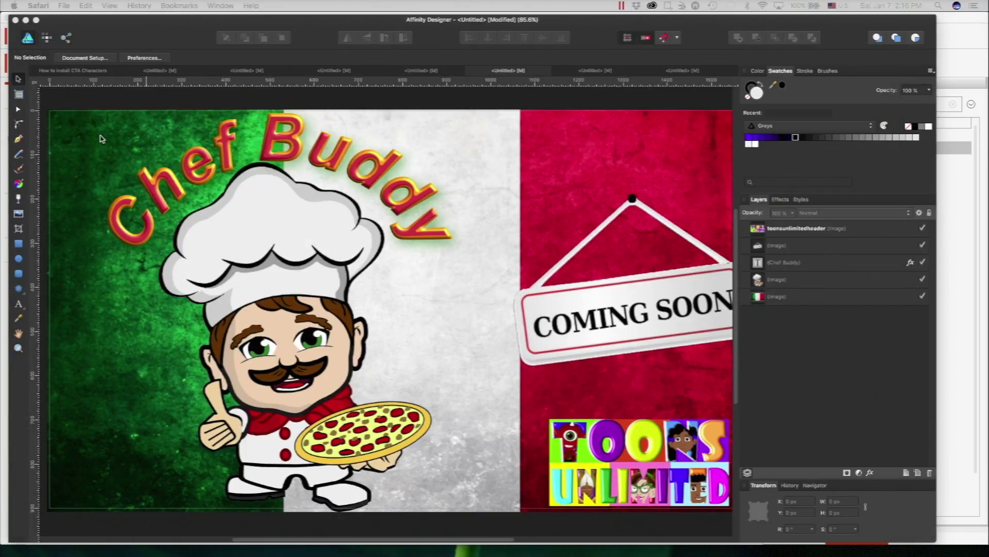
click(242, 255)
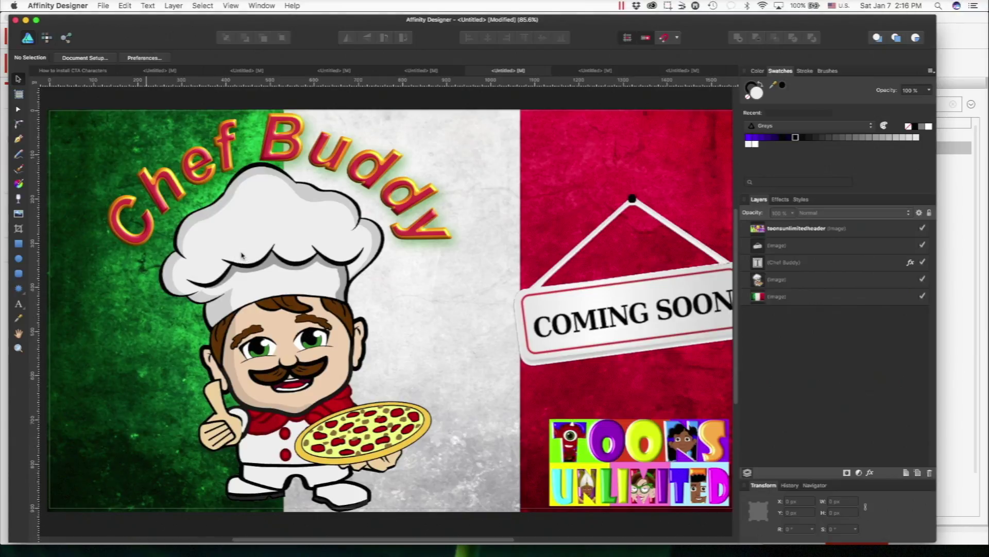
Create a new blank document and paste in the recreated chef with the covered tray, copied from its comparison document.
key(super+n)
key(Return)
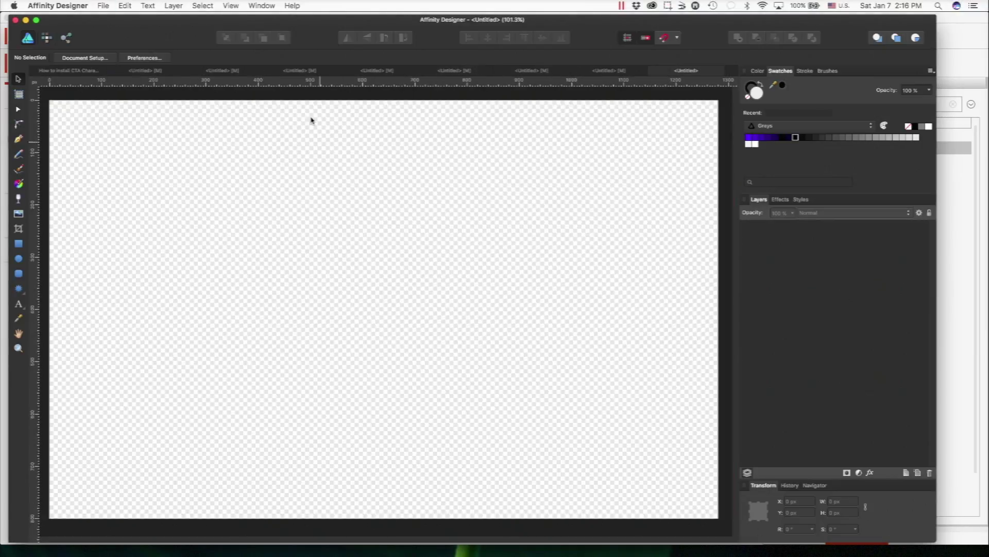
key(super+v)
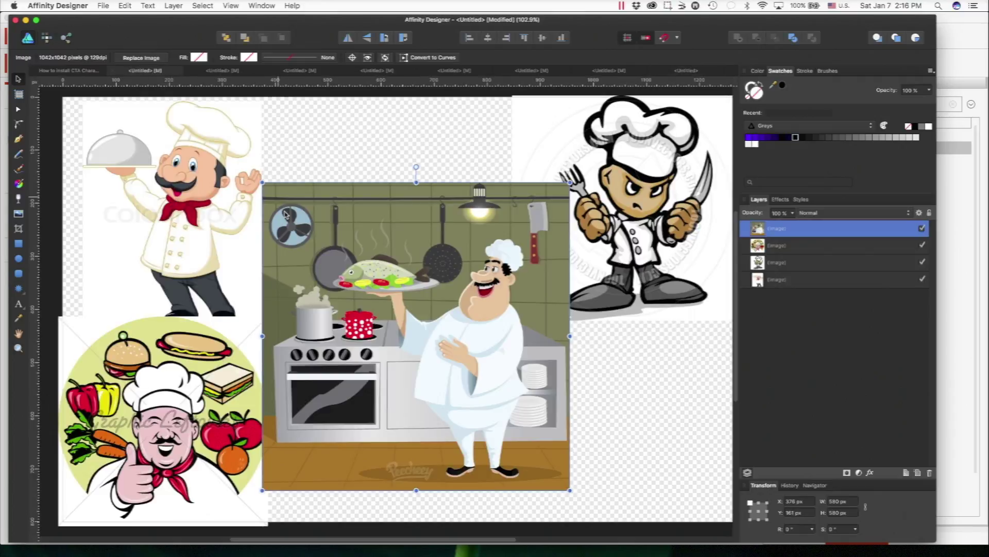
click(221, 71)
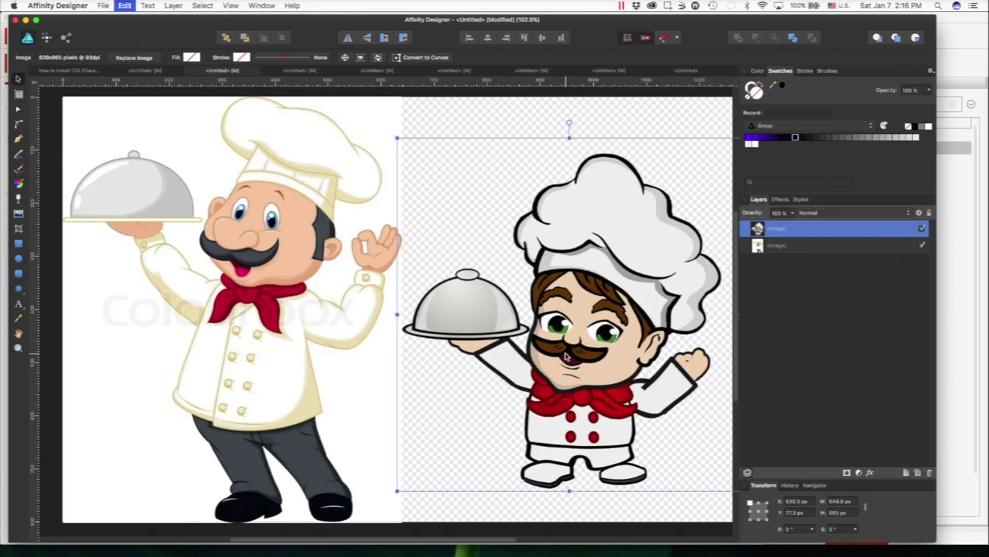
click(690, 72)
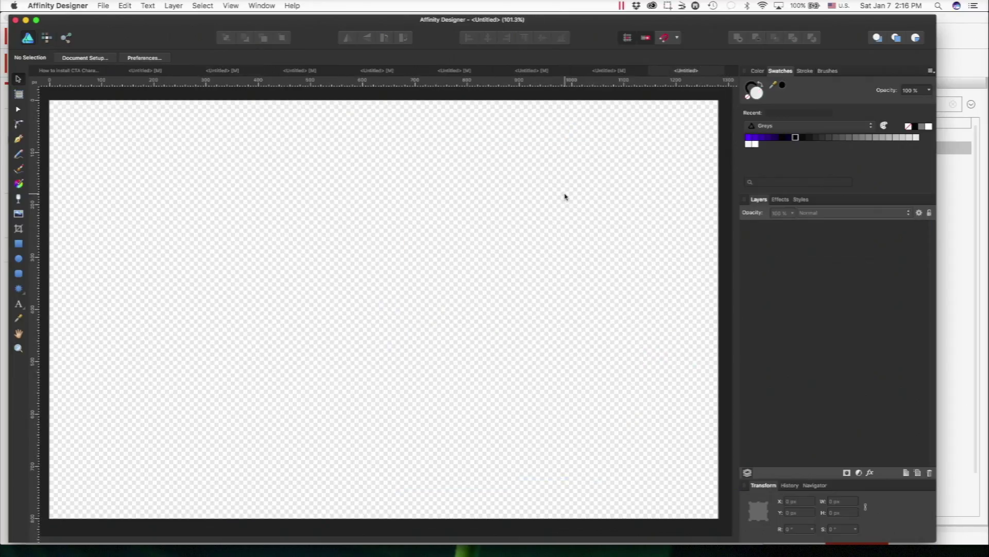
key(super+v)
Scale the covered-tray chef down to about 351 × 360 px and place it in the page's upper-left corner.
drag(559, 311, 394, 299)
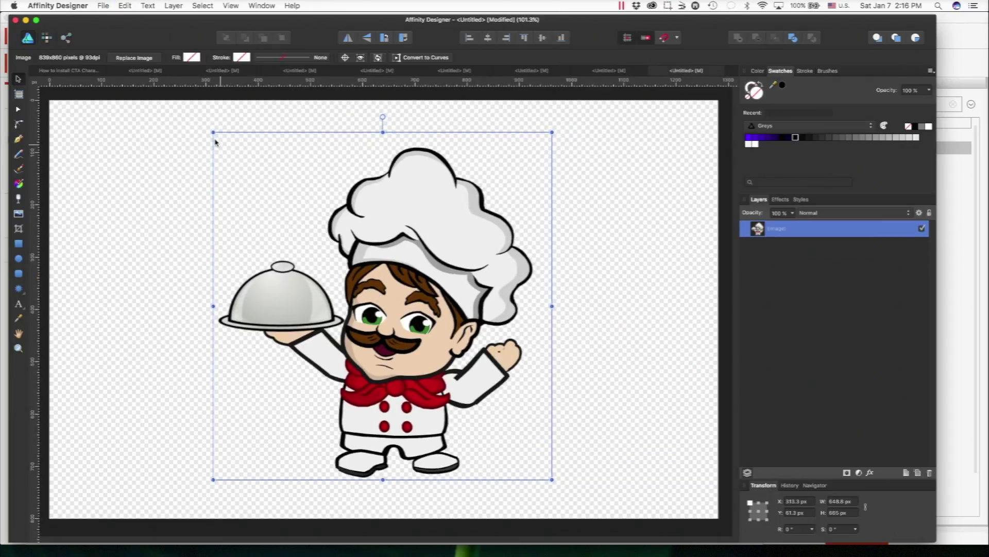
drag(214, 134, 369, 292)
drag(458, 388, 141, 197)
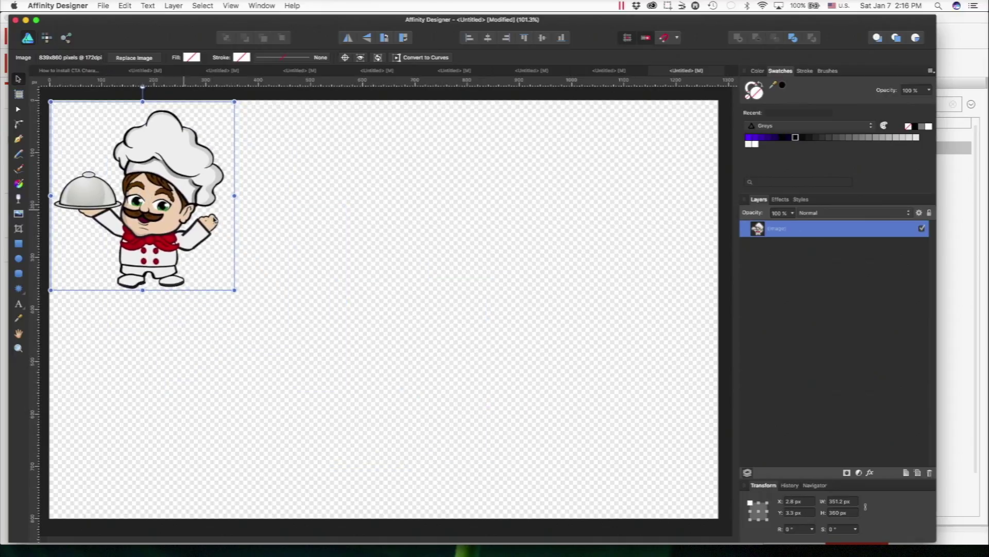
click(268, 227)
Copy the circular food-and-chef artwork into the new document, scaled to 374 × 374 px and placed below the covered-tray chef.
click(300, 71)
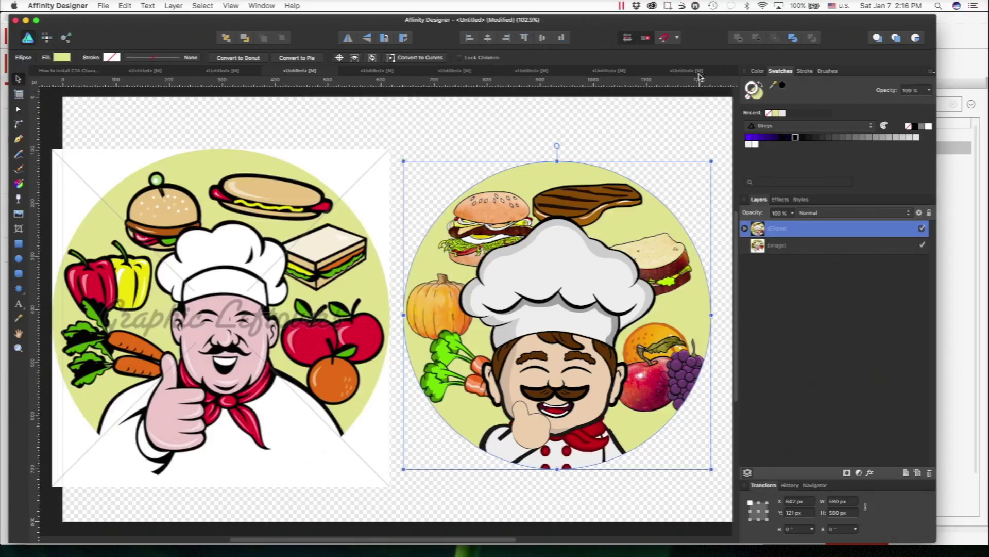
click(698, 73)
key(super+v)
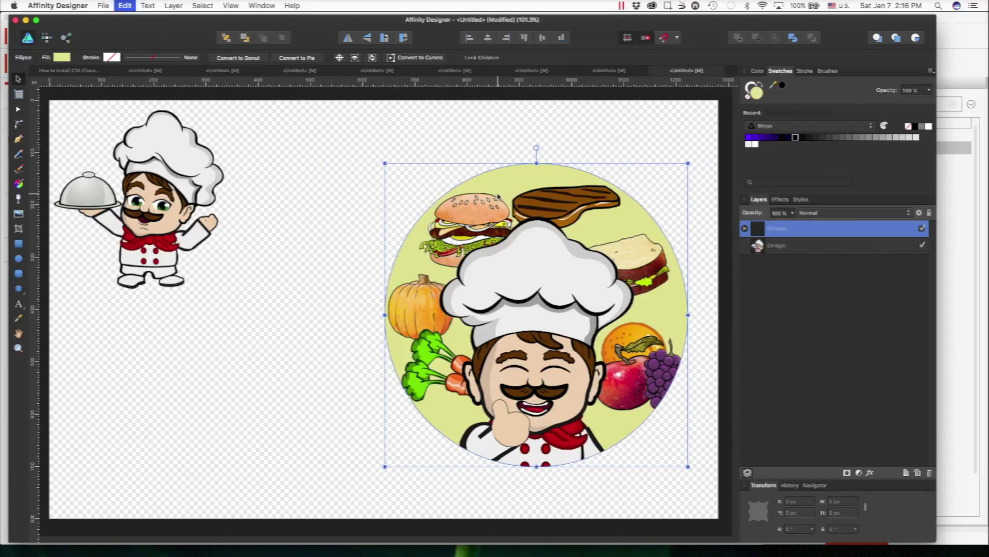
drag(688, 163, 605, 274)
key(super+z)
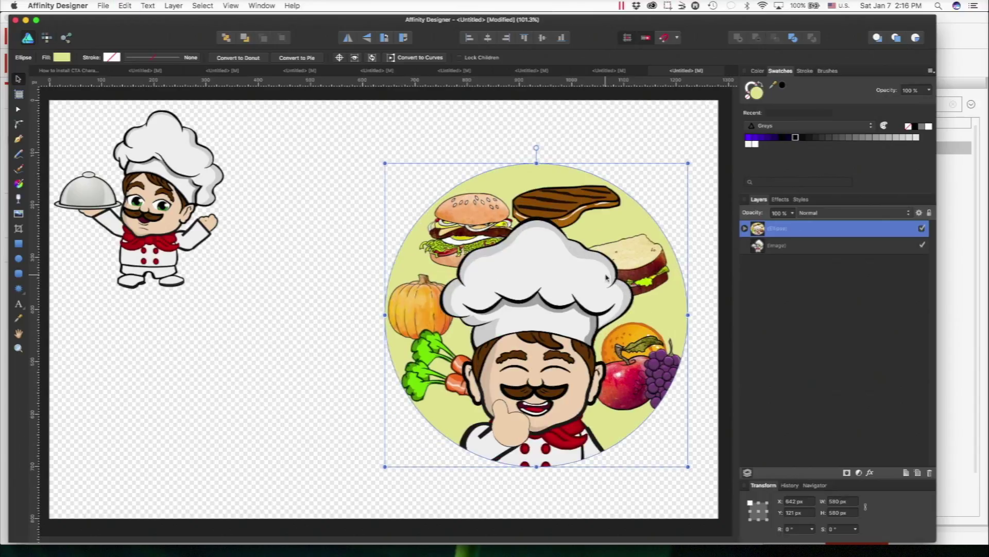
drag(689, 163, 594, 287)
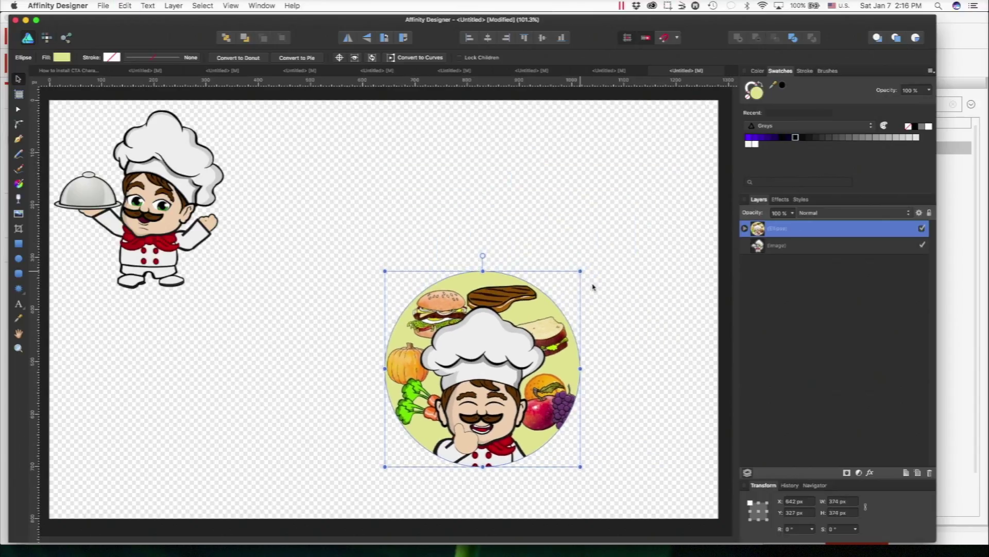
drag(467, 386, 147, 421)
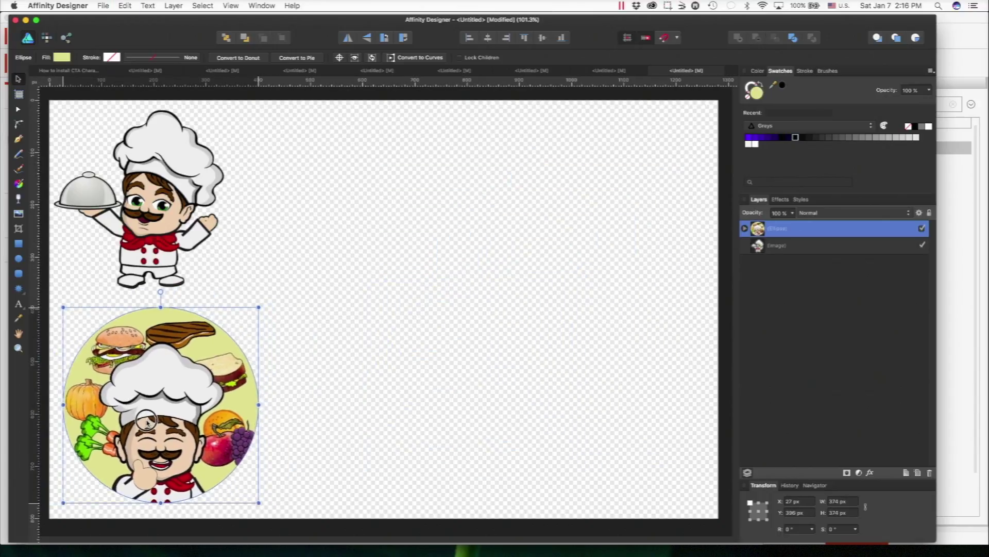
click(338, 331)
Copy the angry chef with fork and knife into the collage, scaled down and placed to the right of the covered-tray chef.
click(220, 73)
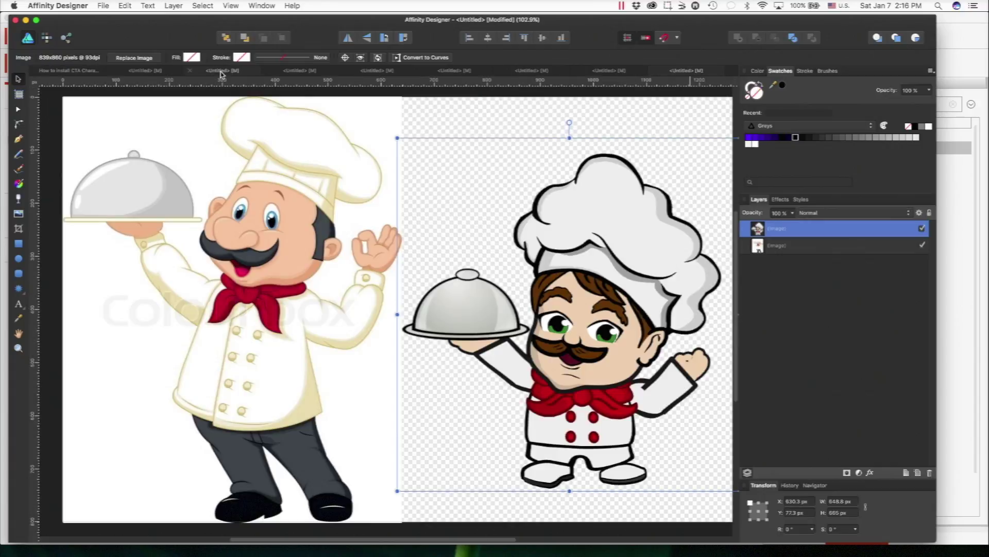
click(302, 72)
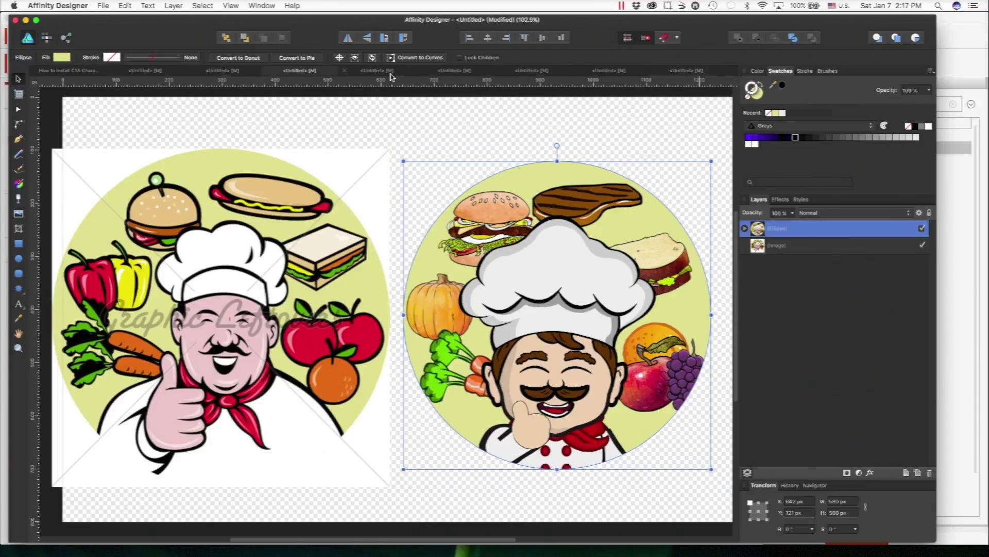
click(392, 77)
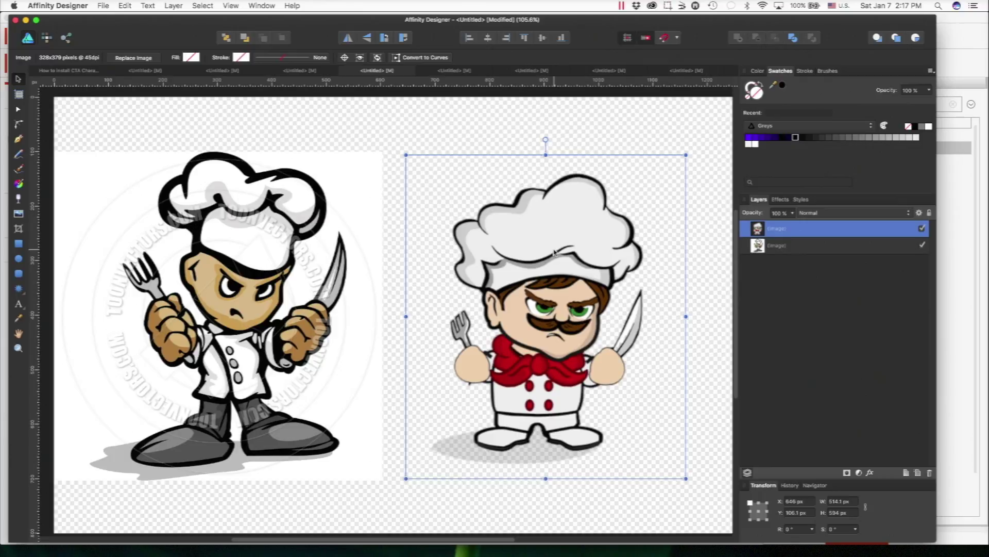
click(685, 71)
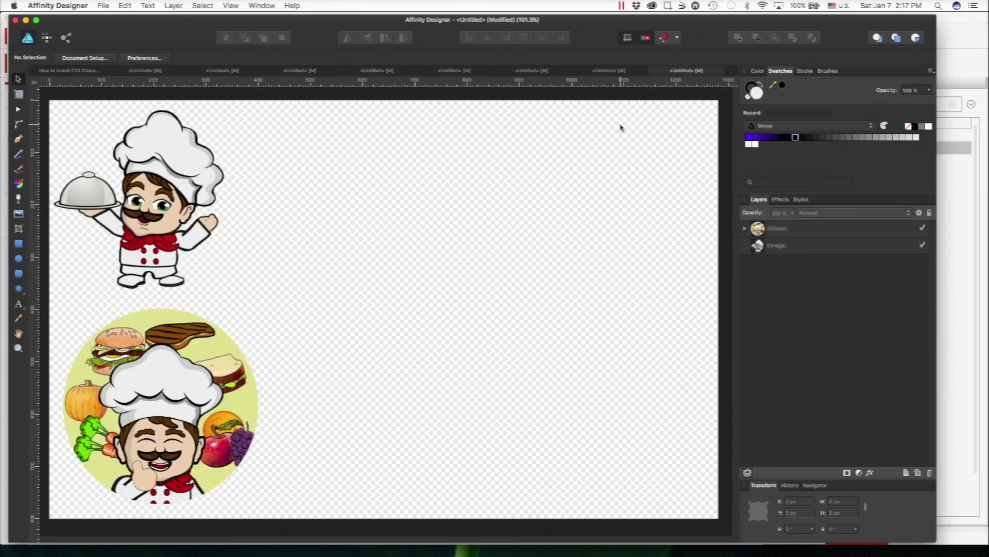
key(super+v)
drag(654, 156, 541, 251)
drag(471, 363, 355, 206)
click(494, 214)
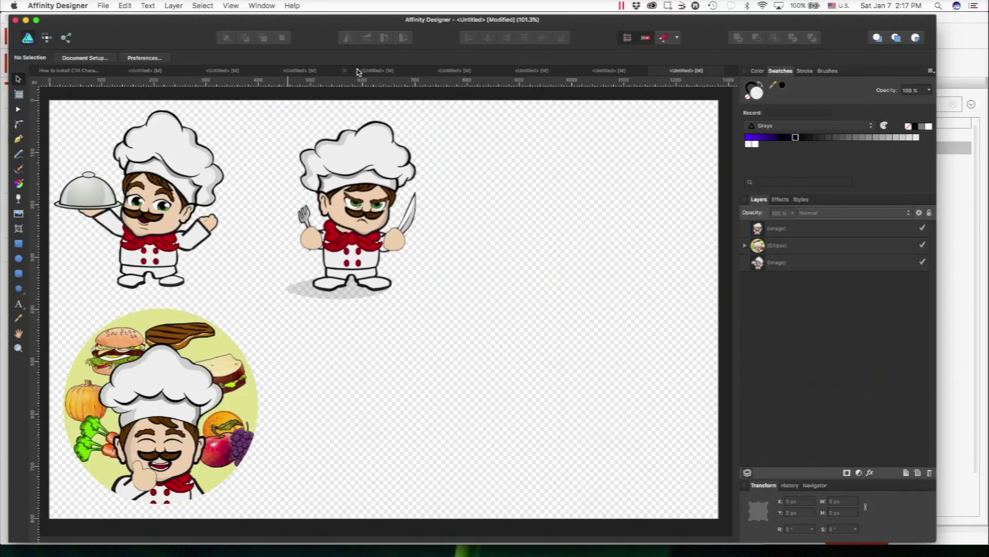
Copy the pizza chef from the Chef Buddy banner into the collage, scaled to about 278 × 348 px and placed right of the angry chef.
click(381, 71)
click(454, 71)
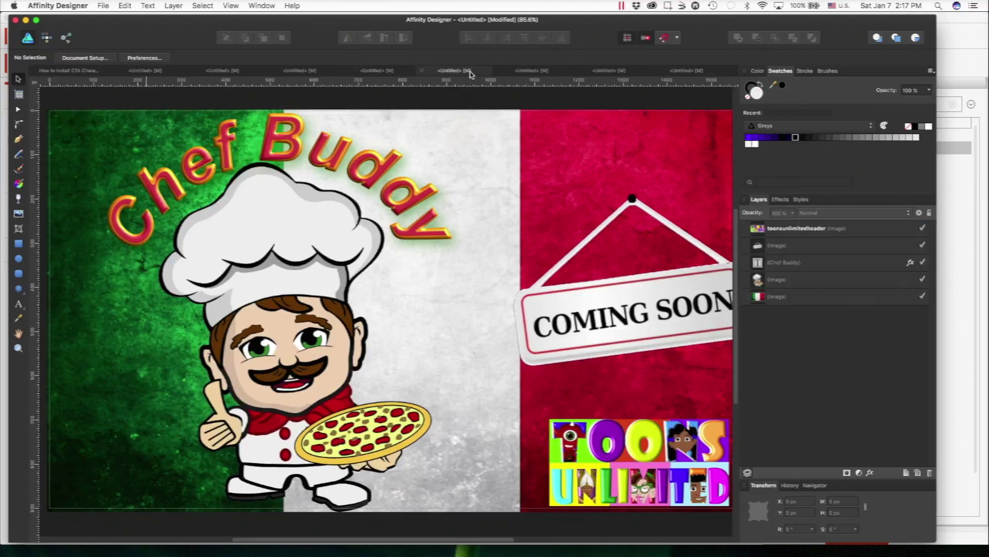
click(302, 307)
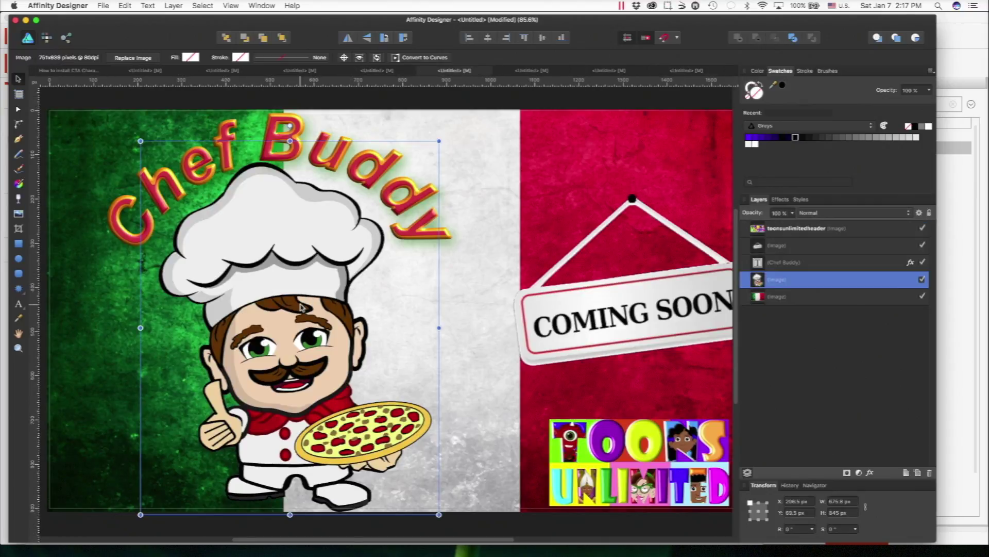
click(688, 71)
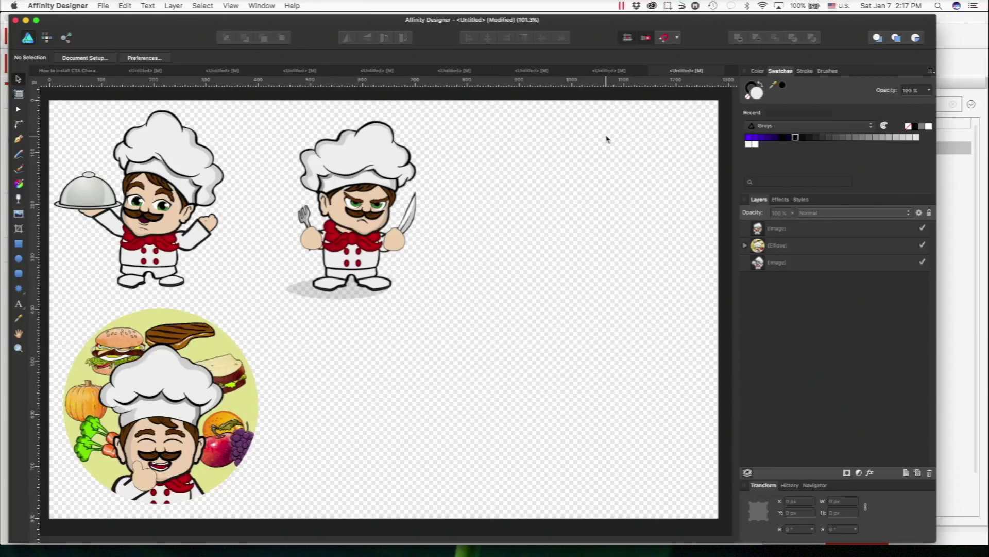
key(super+v)
drag(437, 242, 493, 213)
drag(366, 93, 570, 351)
drag(653, 448, 563, 210)
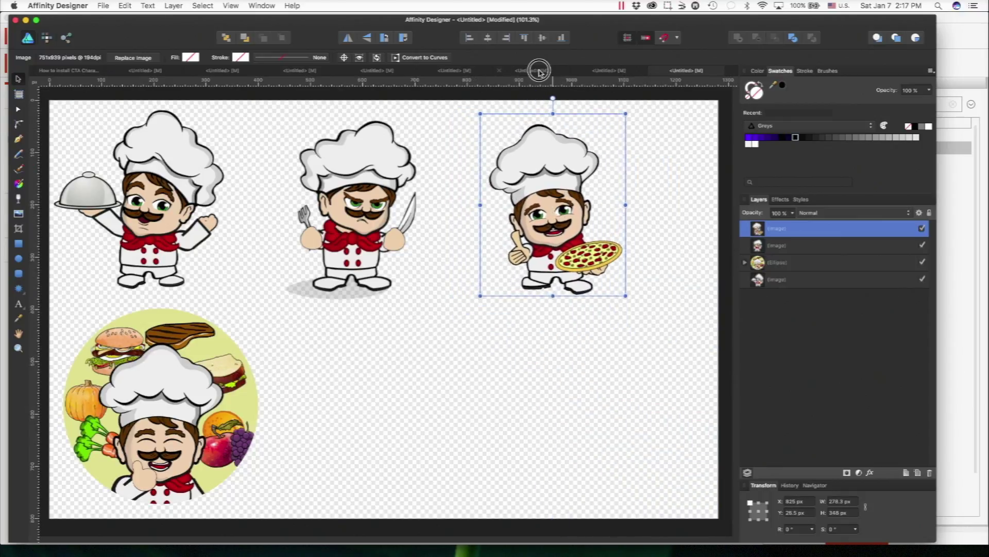
Copy the birthday-cake chef from the kitchen scene into the collage and scale it down to about 316 × 323 px.
click(539, 71)
click(617, 72)
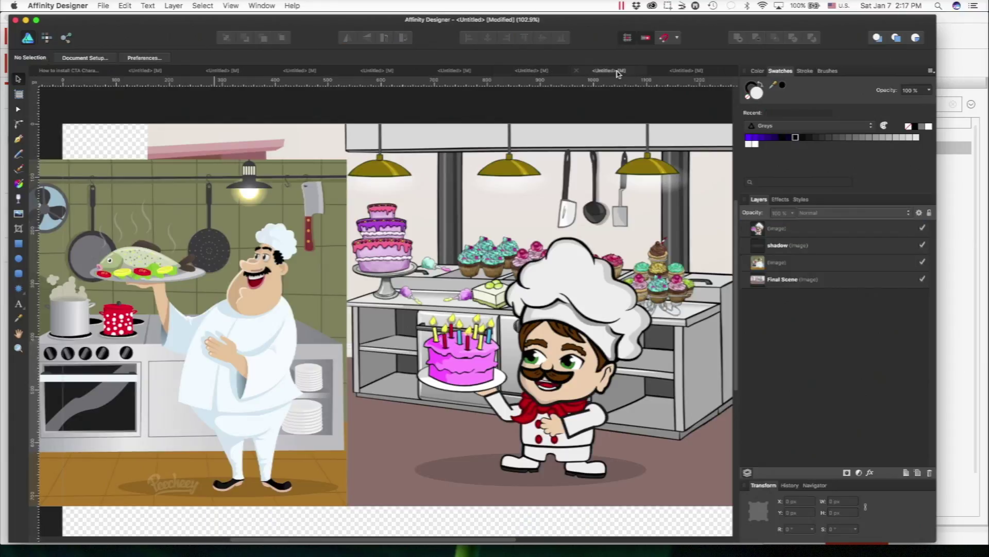
click(557, 332)
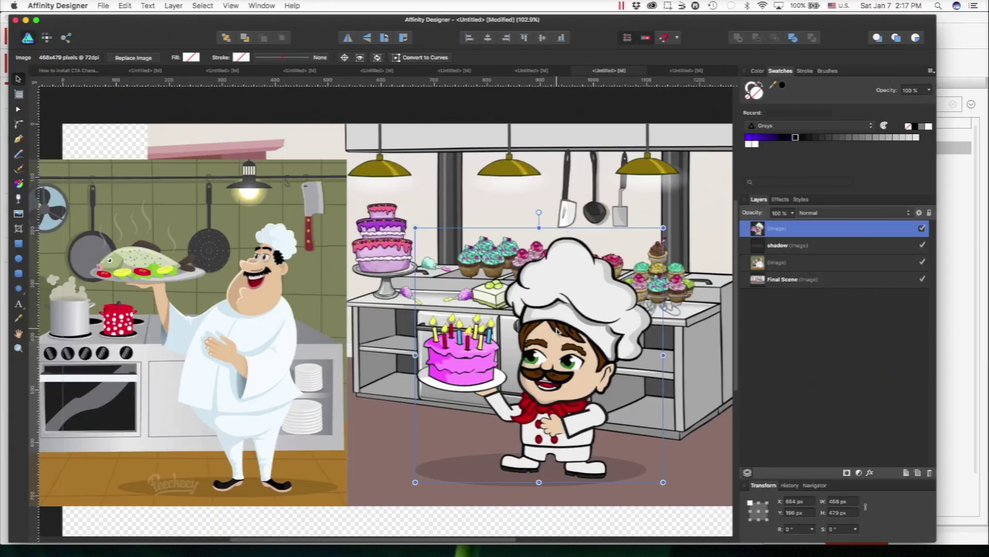
click(685, 71)
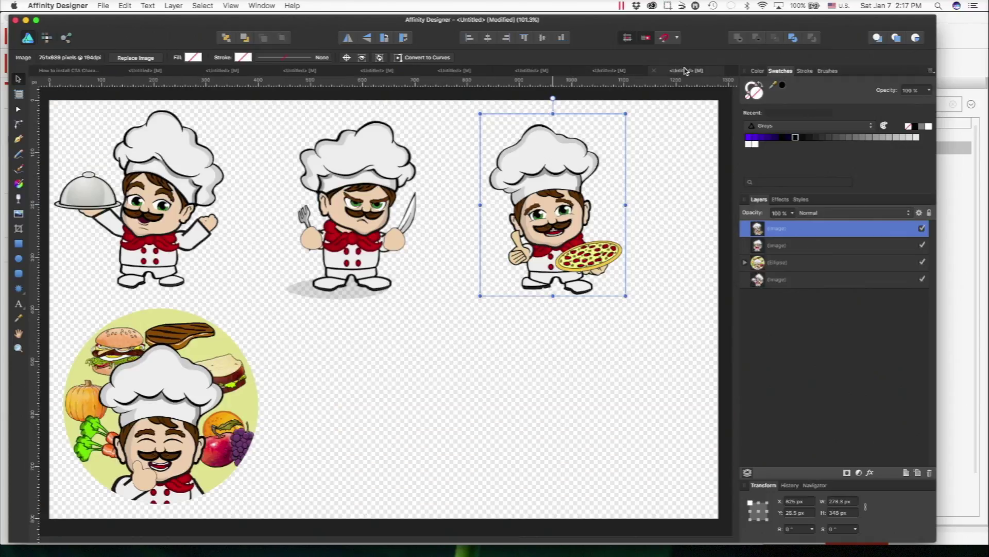
click(482, 392)
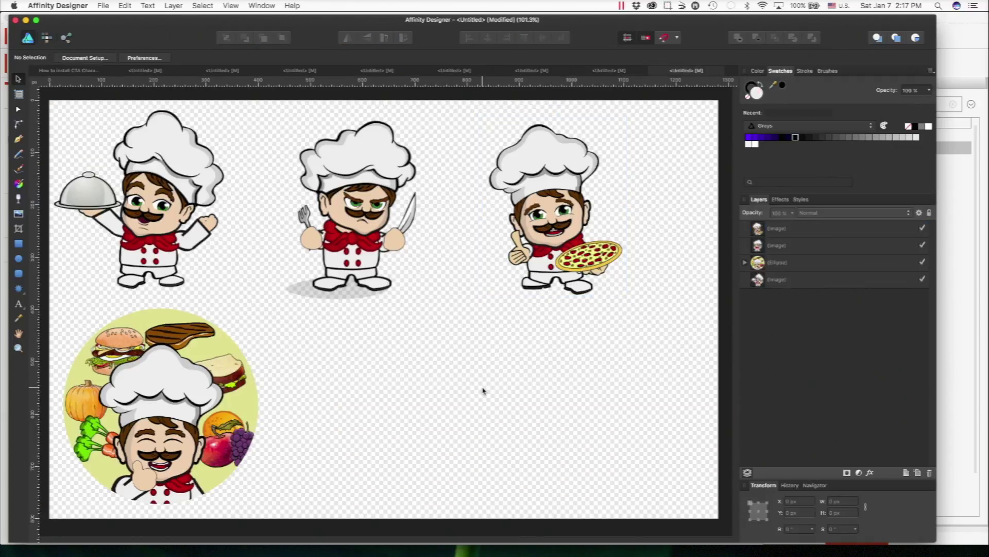
key(super+v)
drag(477, 363, 391, 419)
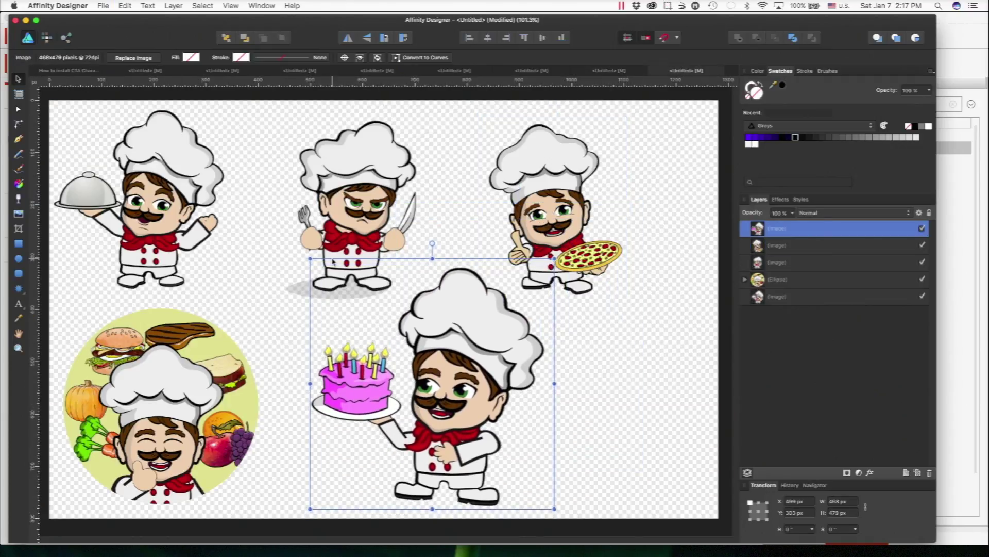
drag(309, 258, 390, 340)
Shift the angry and pizza chefs slightly left and place the cake chef in the page's lower-right corner.
drag(361, 249, 339, 247)
drag(550, 250, 509, 250)
drag(521, 415, 654, 411)
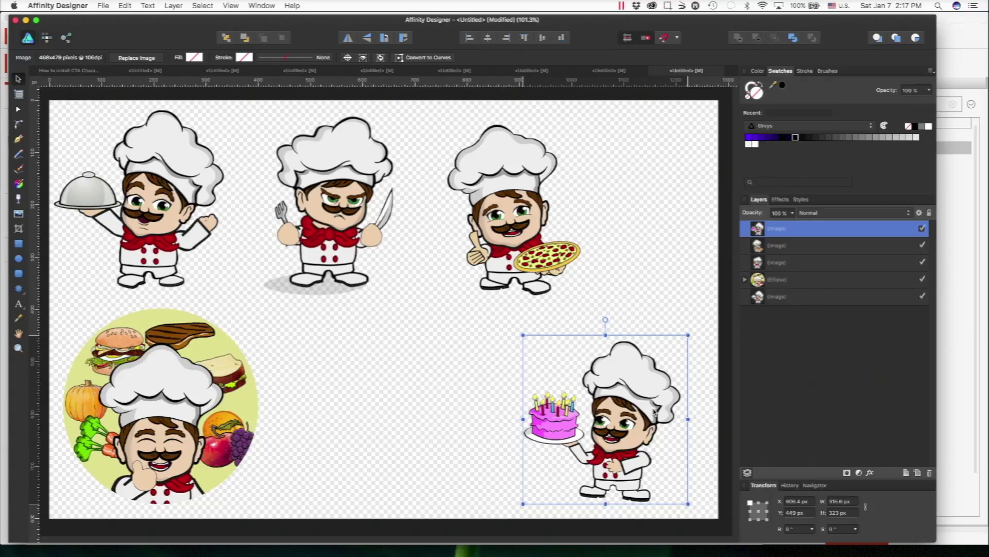
Spread the pizza and angry chefs evenly across the page's upper row and nudge the circular artwork slightly down and right.
drag(529, 225, 633, 225)
drag(344, 203, 402, 205)
drag(199, 411, 205, 419)
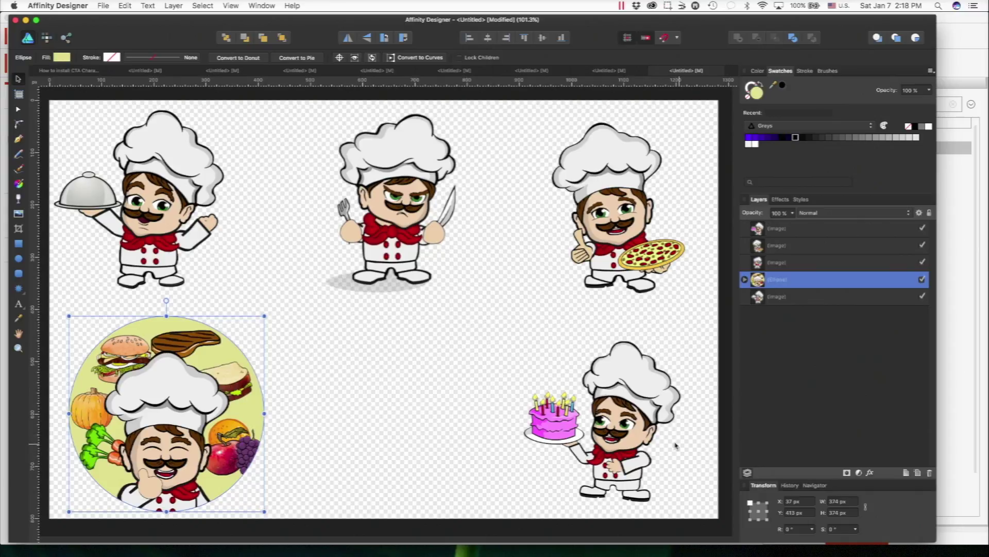
Enlarge the cake chef to about 355 × 363 px and the circular food-and-chef artwork to about 401 × 399 px.
click(642, 424)
drag(522, 334, 494, 318)
mouse_move(600, 382)
mouse_down()
mouse_move(579, 397)
mouse_move(534, 396)
mouse_move(617, 391)
mouse_up()
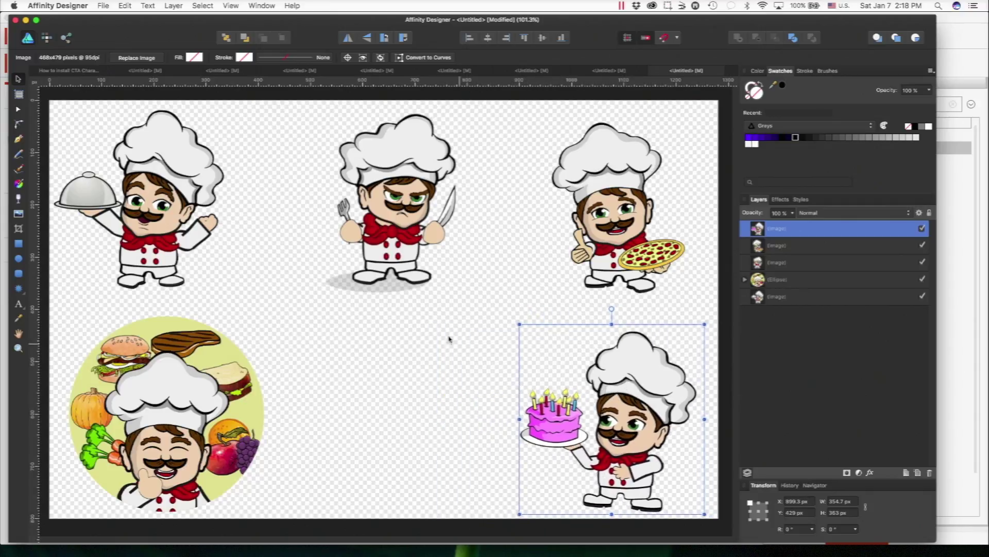
click(176, 391)
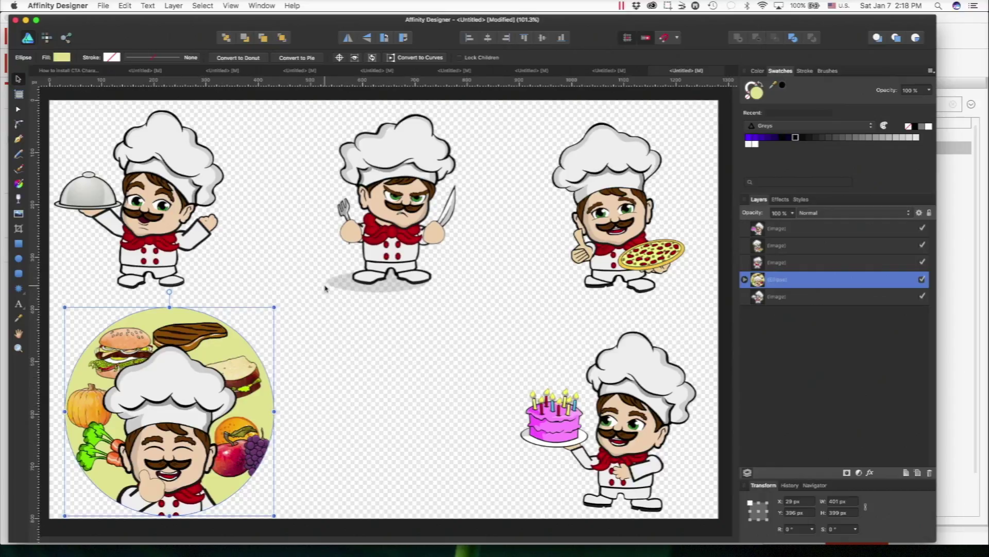
Balance the lower row by moving the cake chef to about X 758, Y 425 px and the circular artwork to about X 205, Y 383 px.
click(397, 382)
drag(646, 433, 446, 435)
drag(432, 432, 431, 432)
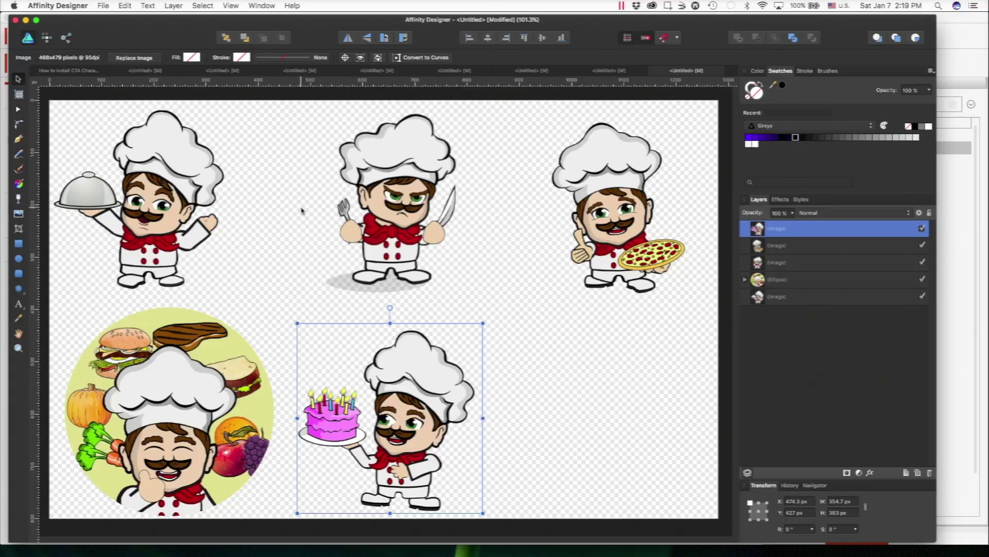
drag(426, 377, 573, 375)
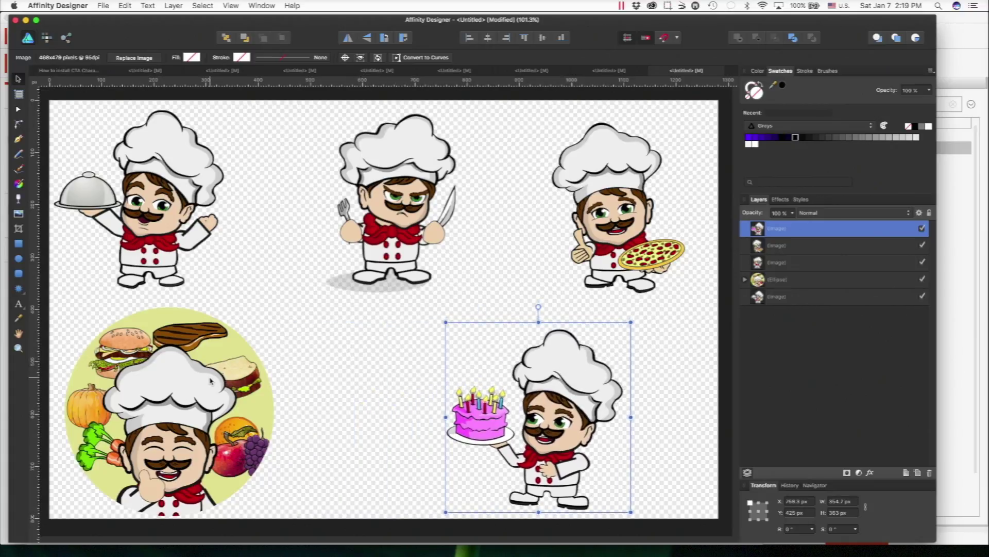
click(211, 381)
drag(203, 390, 295, 383)
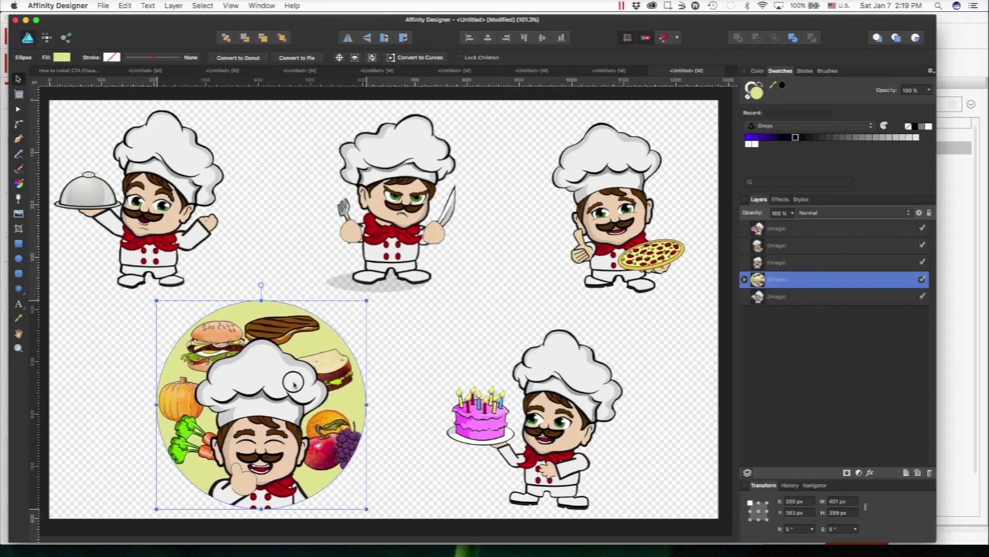